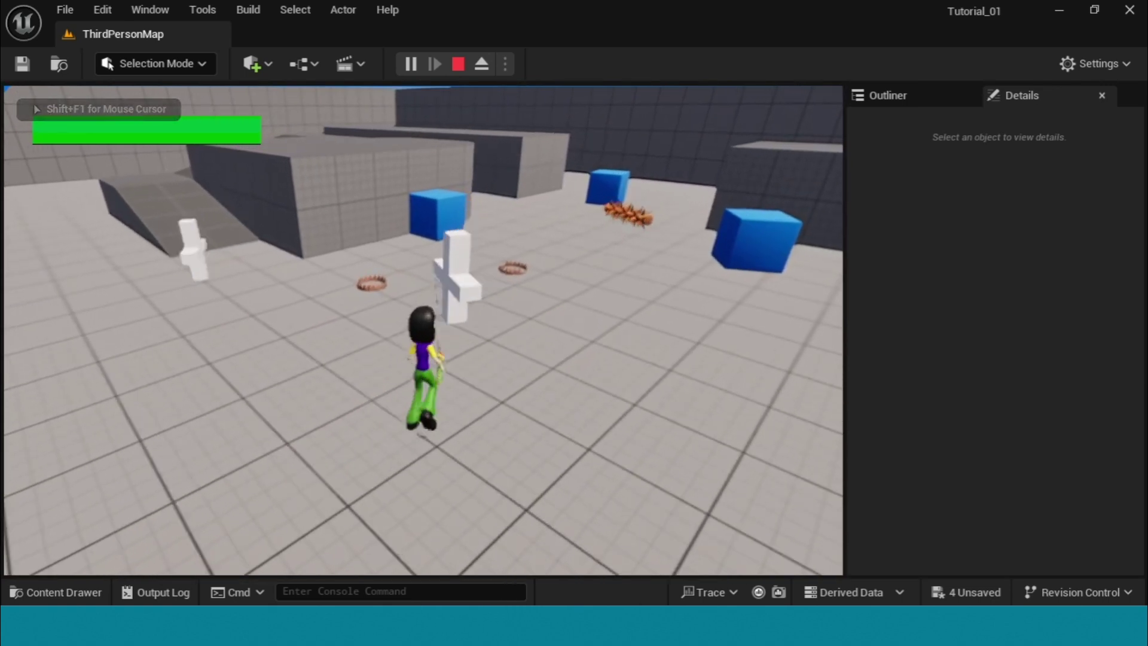
Step: Stop the play session and create a folder named Magical inside the Lucky content folder
key(Escape)
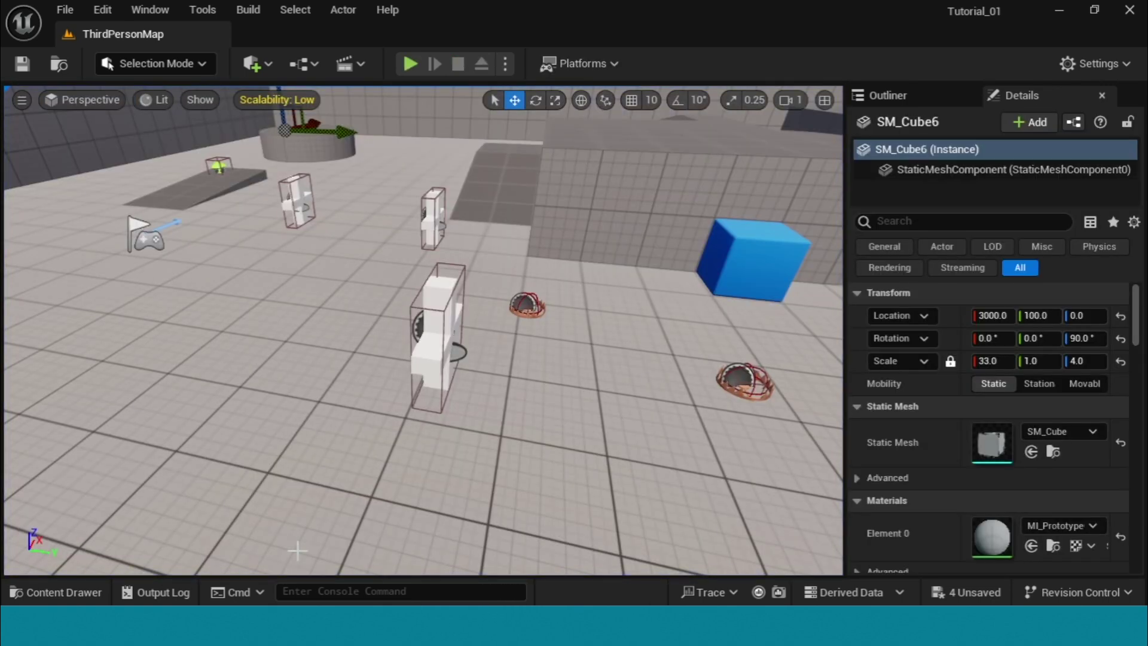
key(ctrl+space)
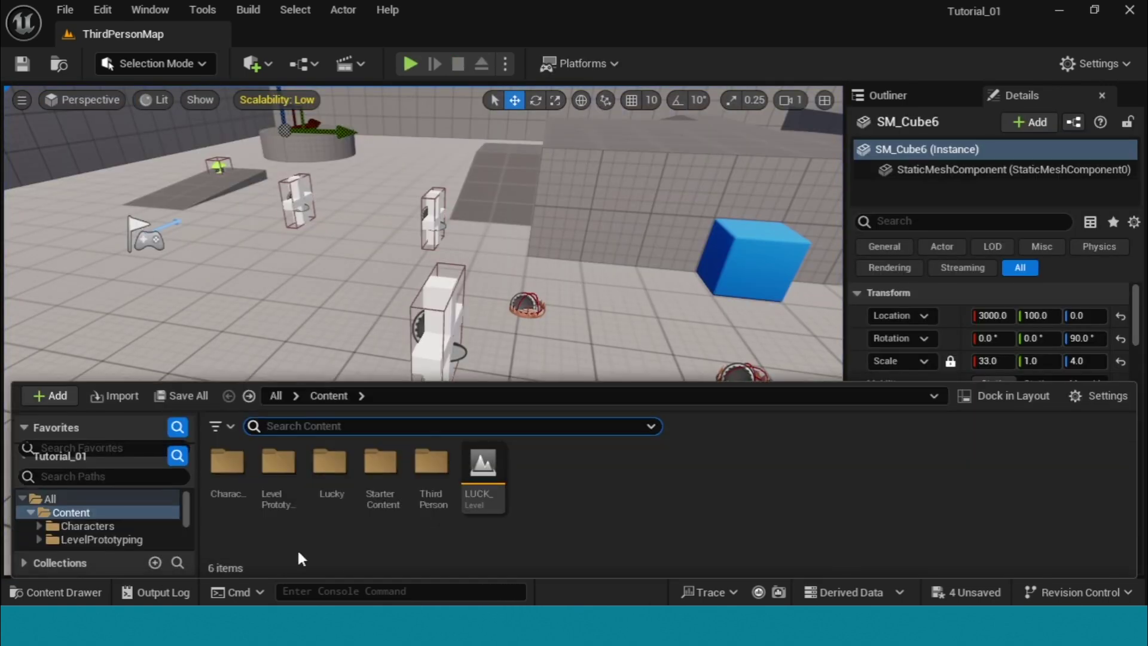
double_click(333, 467)
right_click(661, 508)
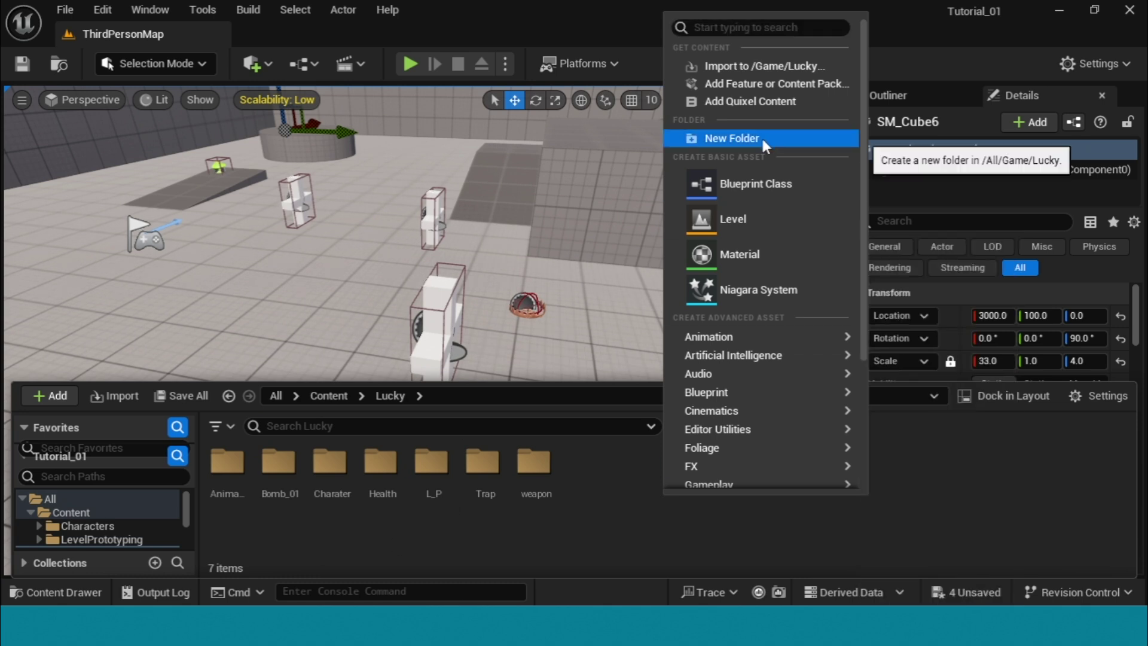
click(763, 143)
text(Slow motion)
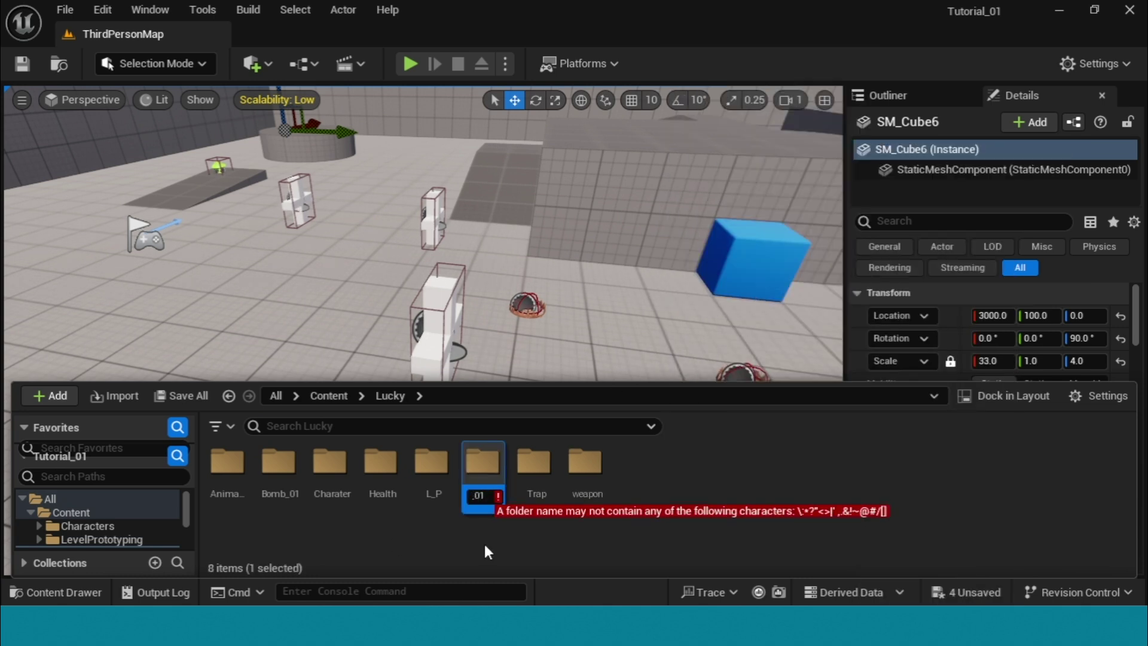
key(BackSpace)
key(BackSpace)
key(BackSpace)
key(BackSpace)
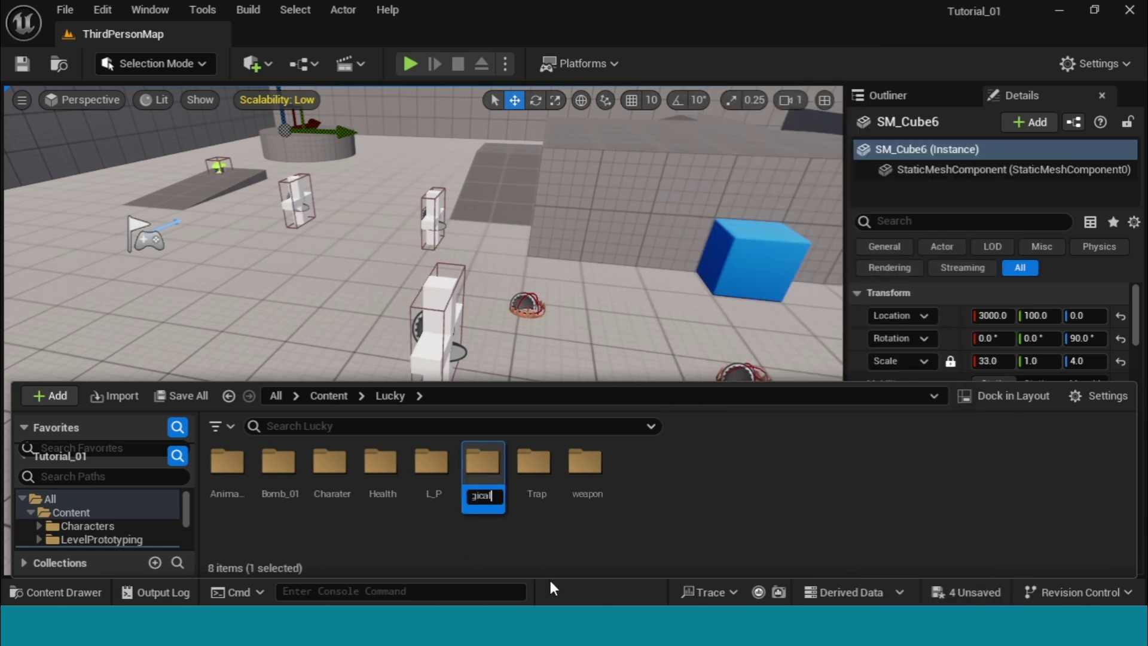
key(Return)
Step: Import BOtel_02.fbx into the Magical folder and close the separate Content Browser window
double_click(487, 457)
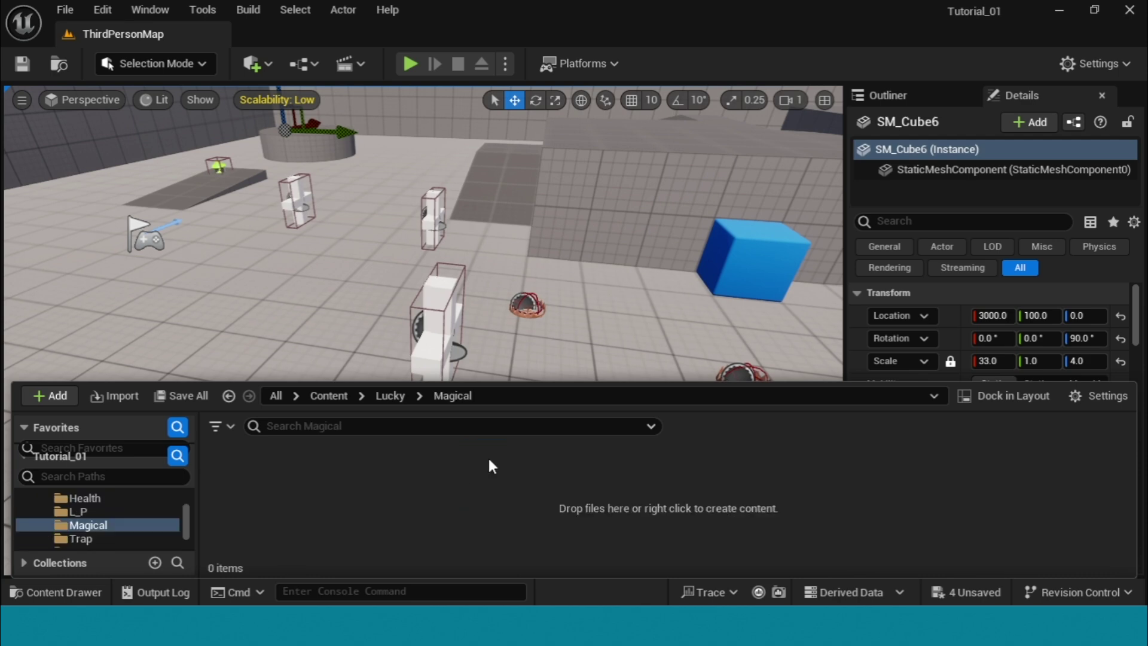
right_click(242, 448)
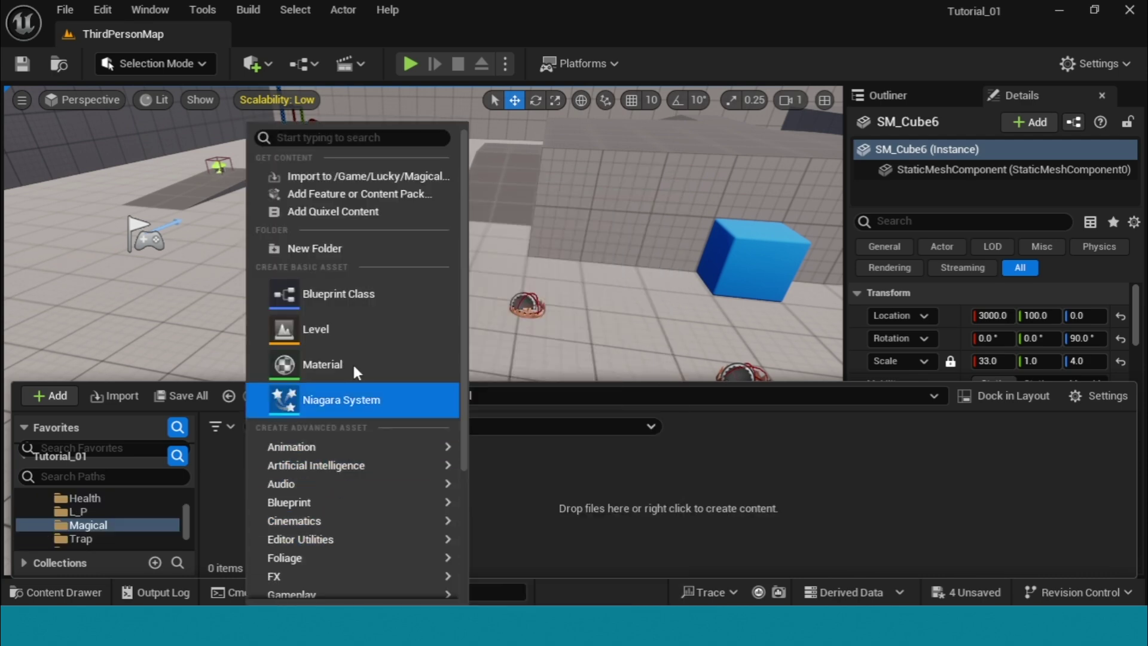
click(335, 178)
click(233, 153)
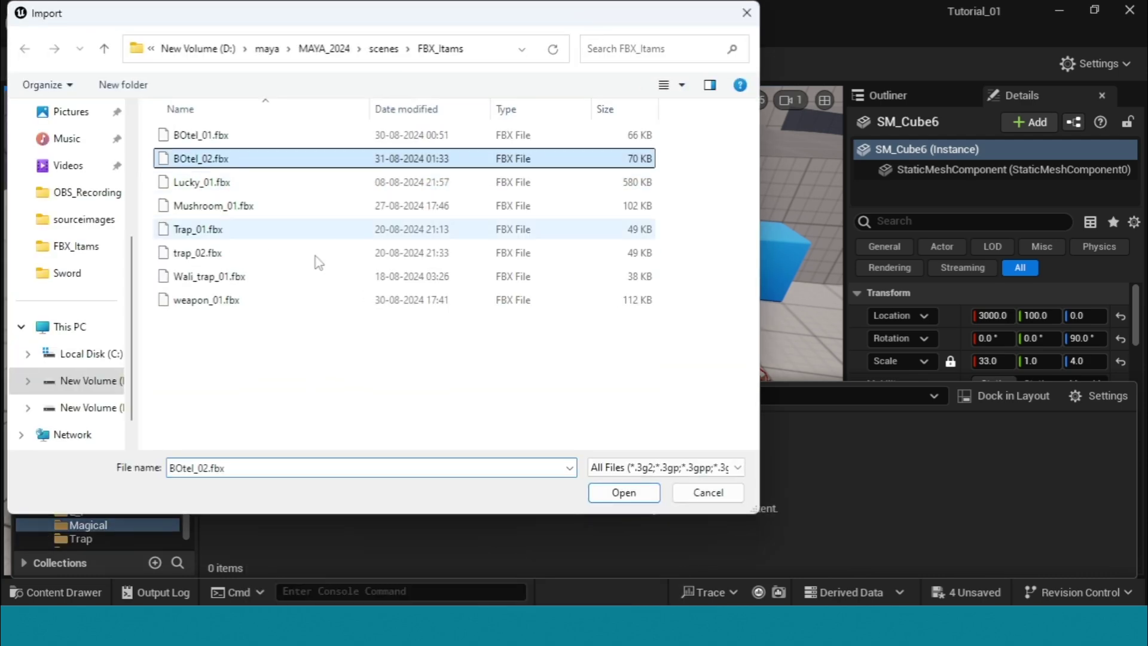
click(624, 496)
click(344, 584)
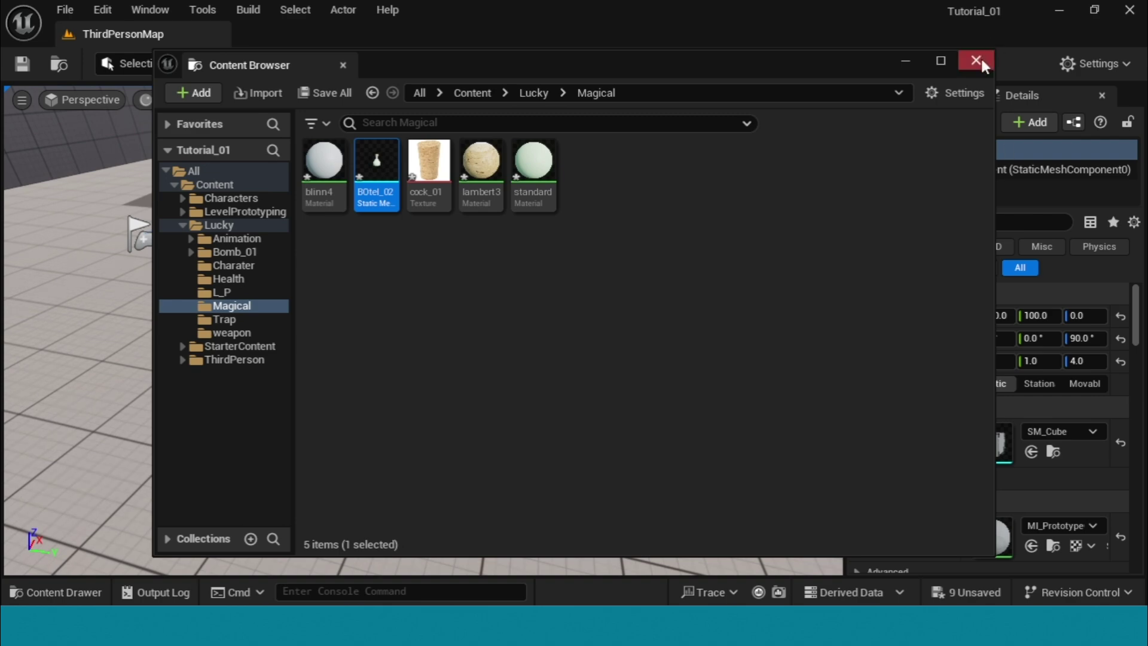
click(981, 61)
click(976, 60)
Step: Place the BOtel_02 static mesh on the level floor near the player start
key(ctrl+space)
click(282, 481)
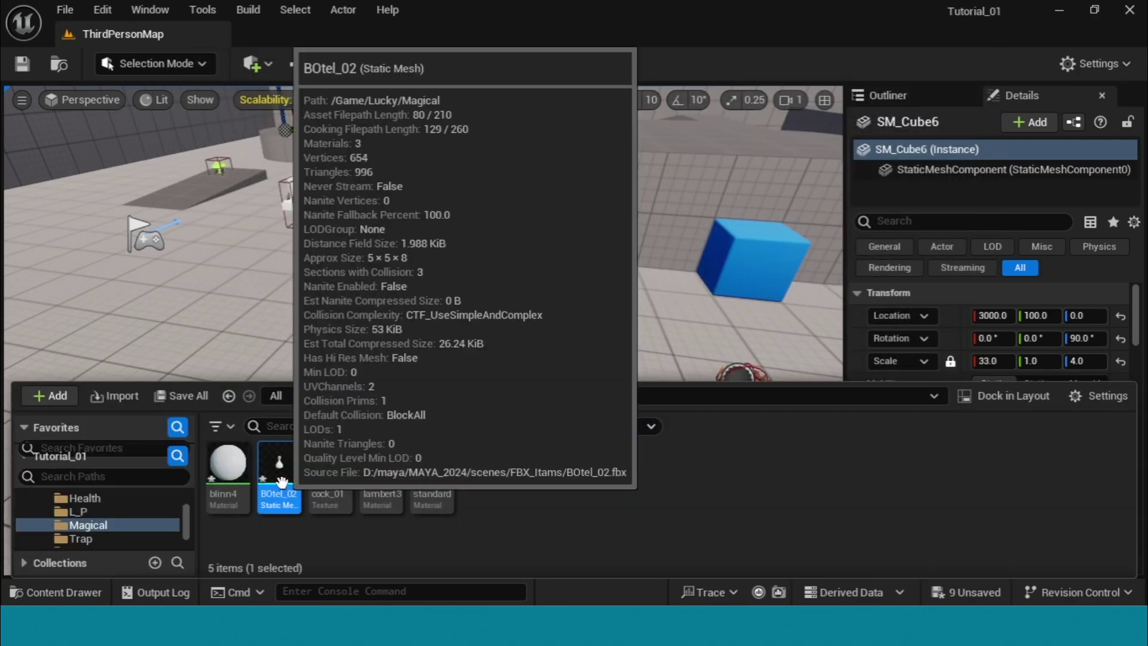
drag(282, 482, 279, 326)
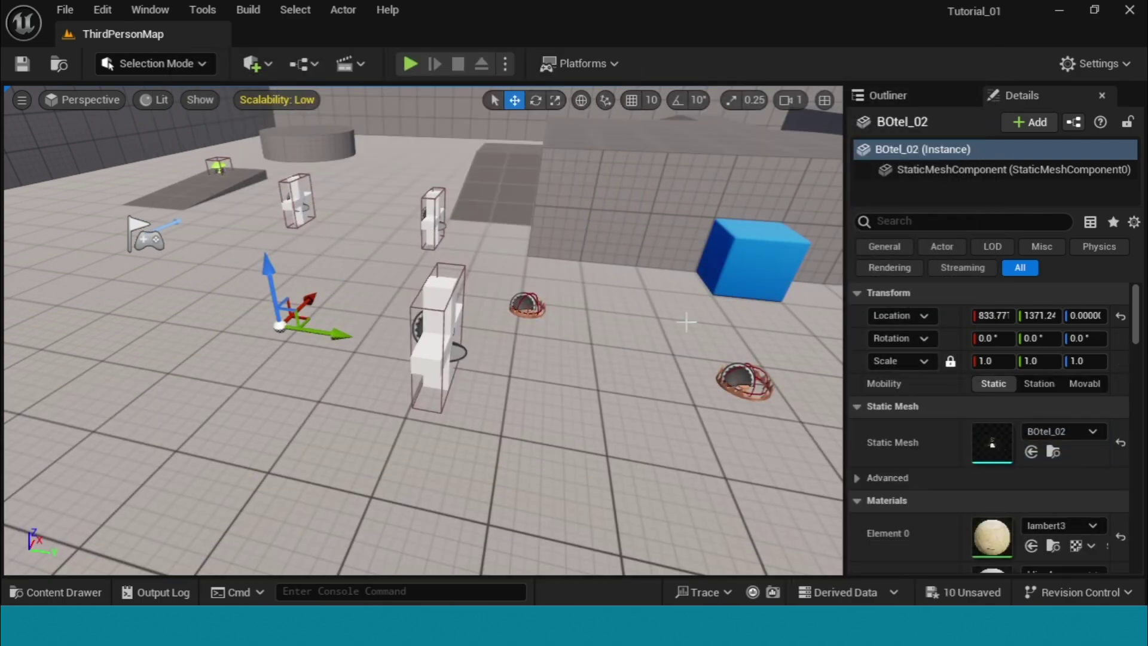
Step: Set the bottle's scale to 10 on all three axes
click(994, 359)
text(10)
key(Tab)
text(10)
key(Tab)
text(10)
key(Return)
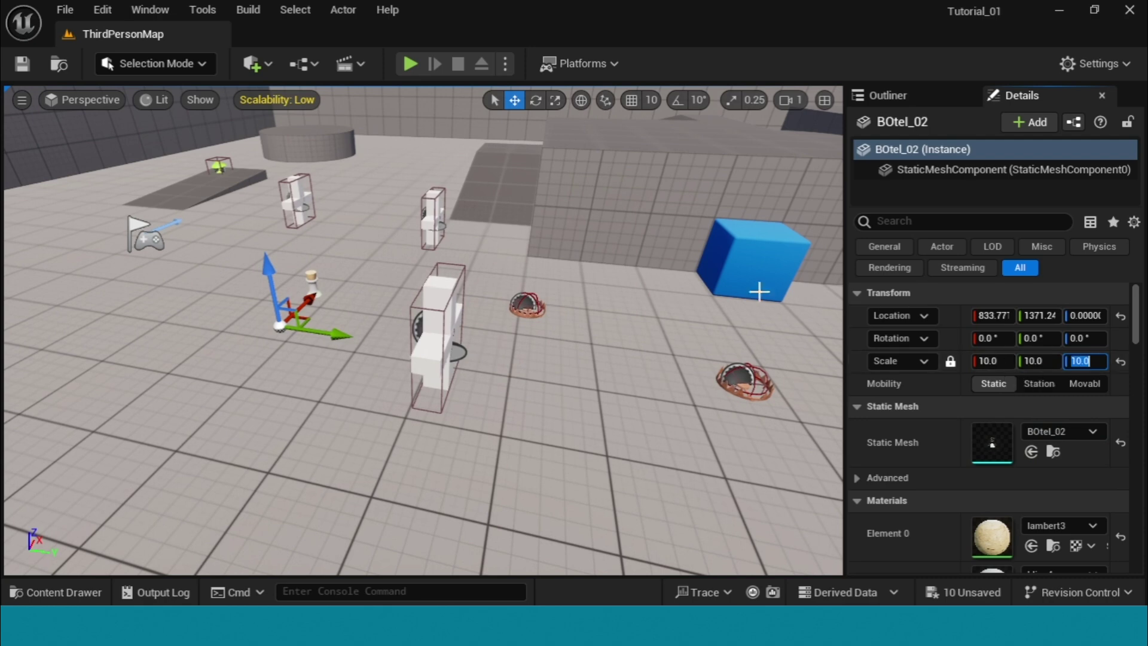
Step: Frame the bottle and raise it to a height of about 60 units
right_drag(760, 292, 742, 240)
right_drag(365, 411, 385, 389)
key(f)
alt+drag(384, 390, 334, 392)
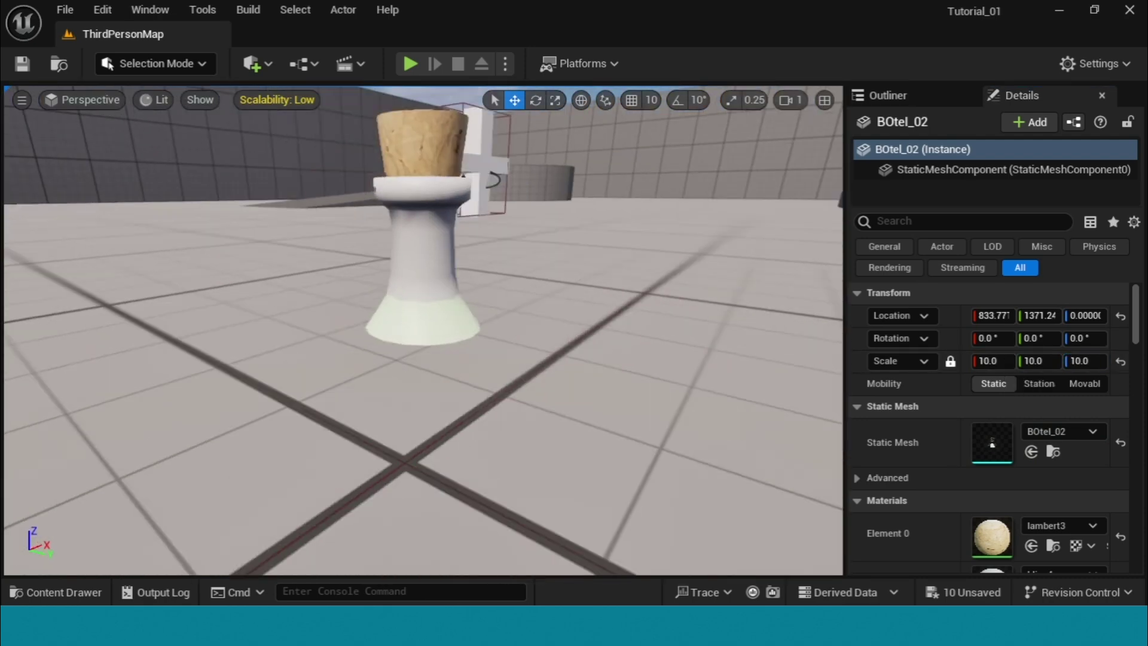
scroll(479, 317, down, 5)
scroll(479, 318, up, 2)
drag(270, 317, 236, 187)
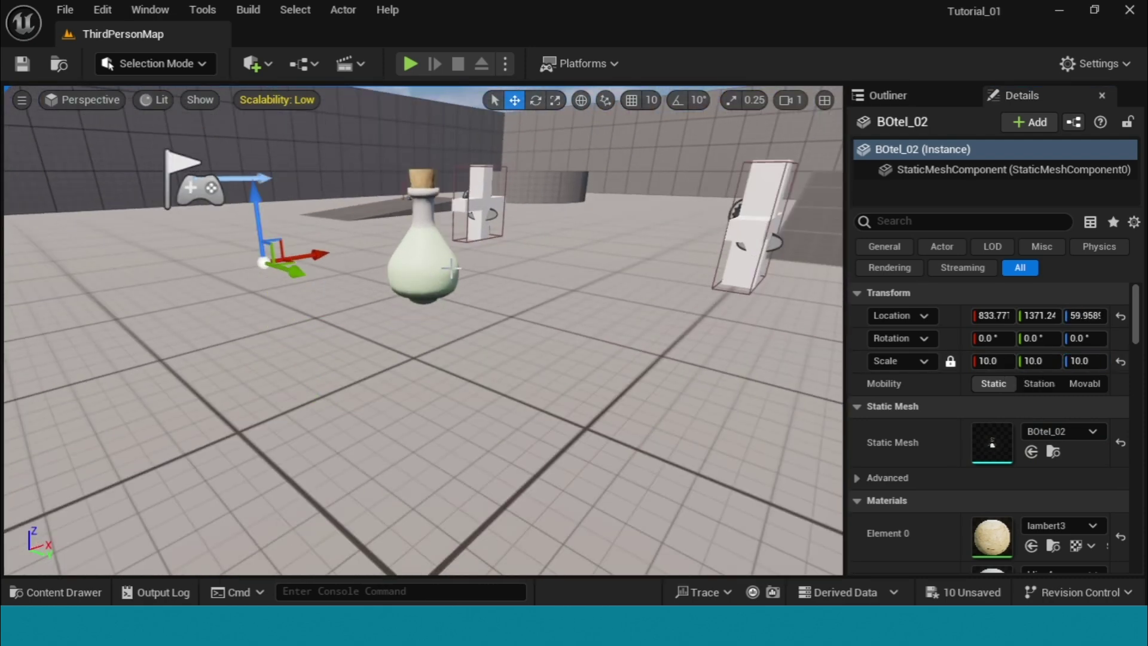
Step: Use Edit Pivot in Modeling Mode to move the bottle's pivot to its center, and return to Selection Mode
click(154, 63)
click(161, 159)
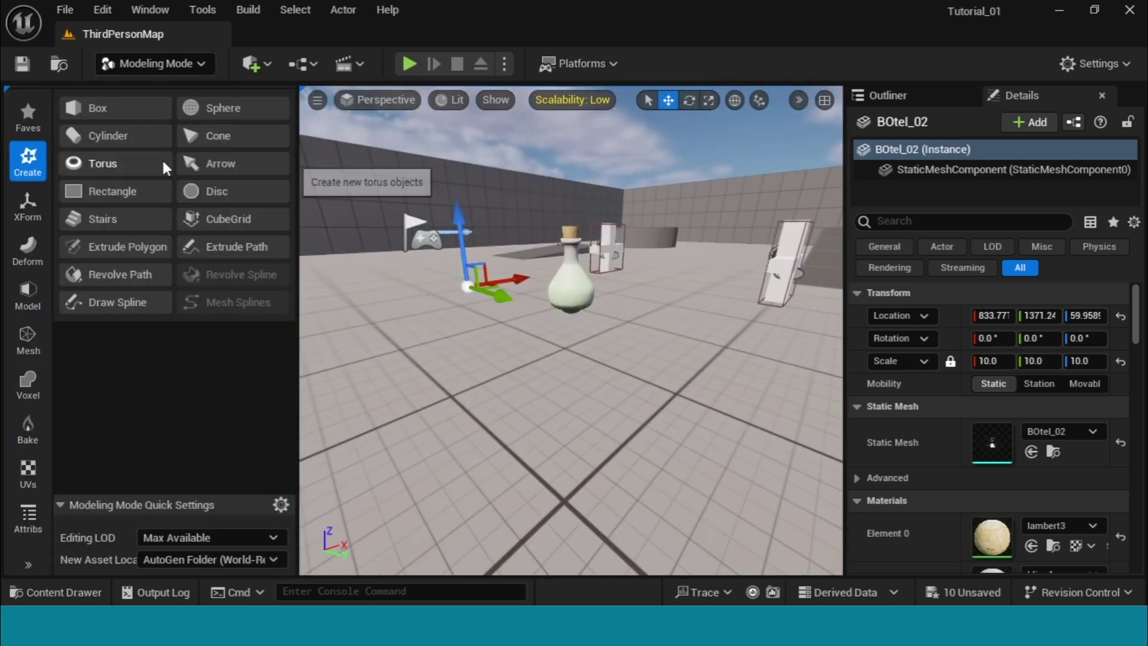
click(24, 209)
click(128, 167)
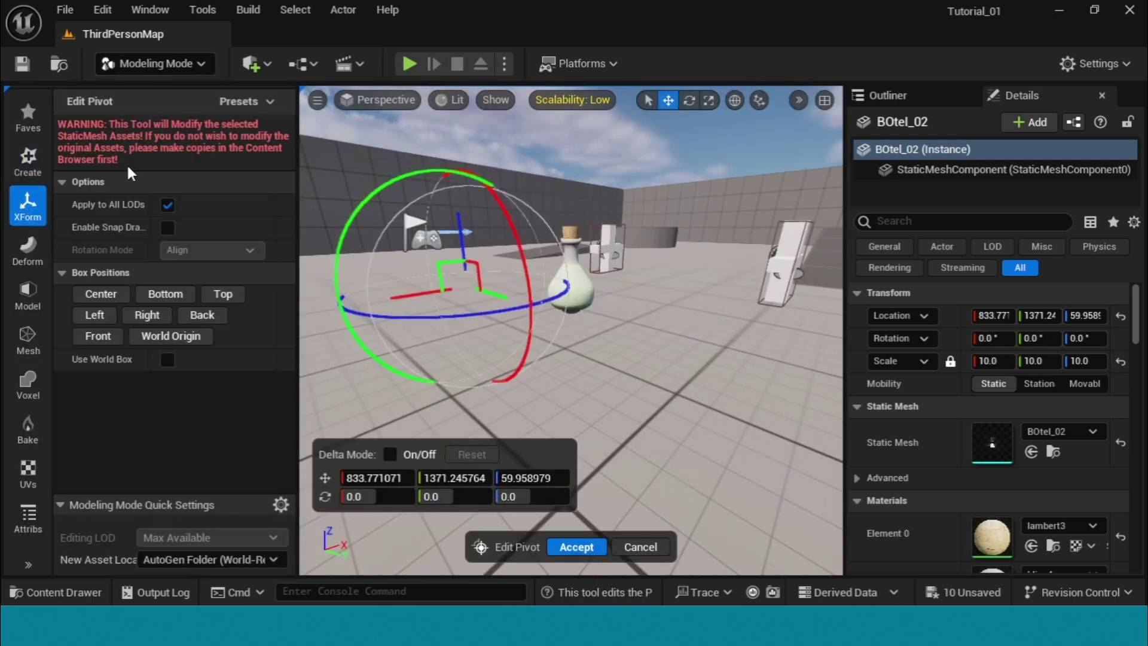
click(96, 293)
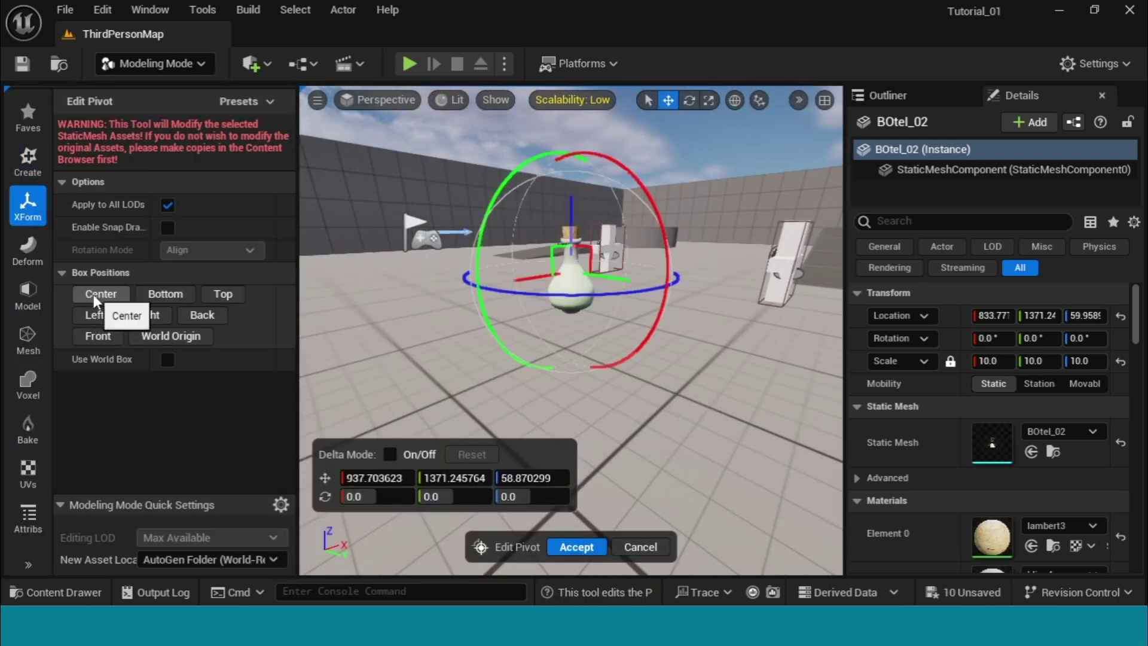
click(568, 546)
click(154, 63)
click(173, 90)
Step: Rename the blinn4 material in the Magical folder as Glass
key(ctrl+space)
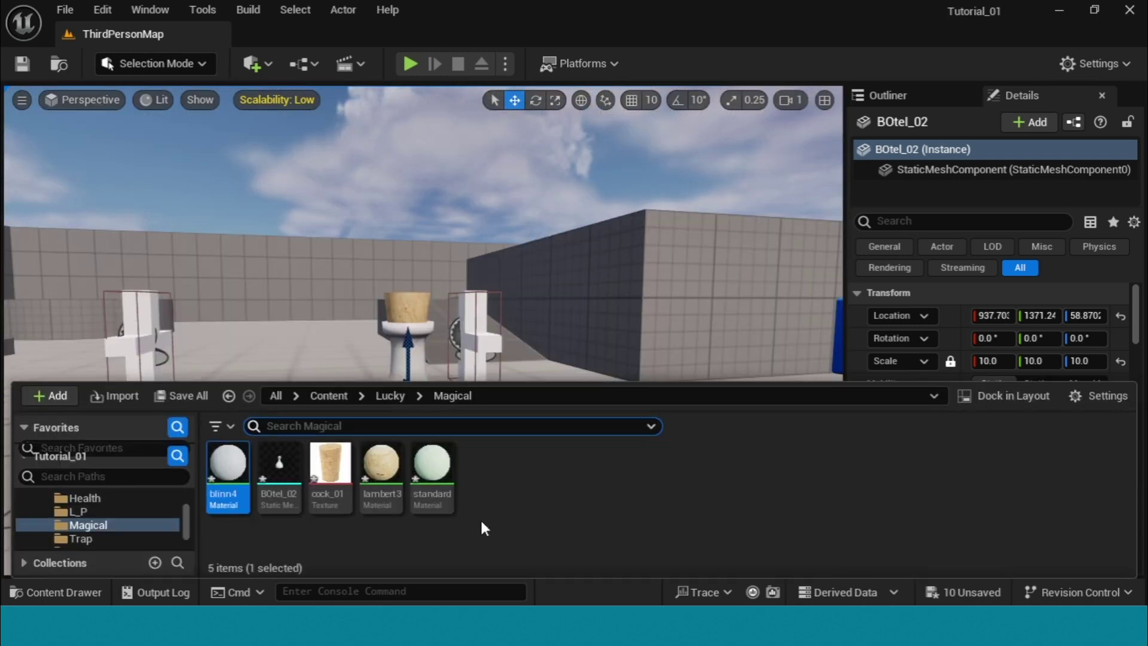
key(F2)
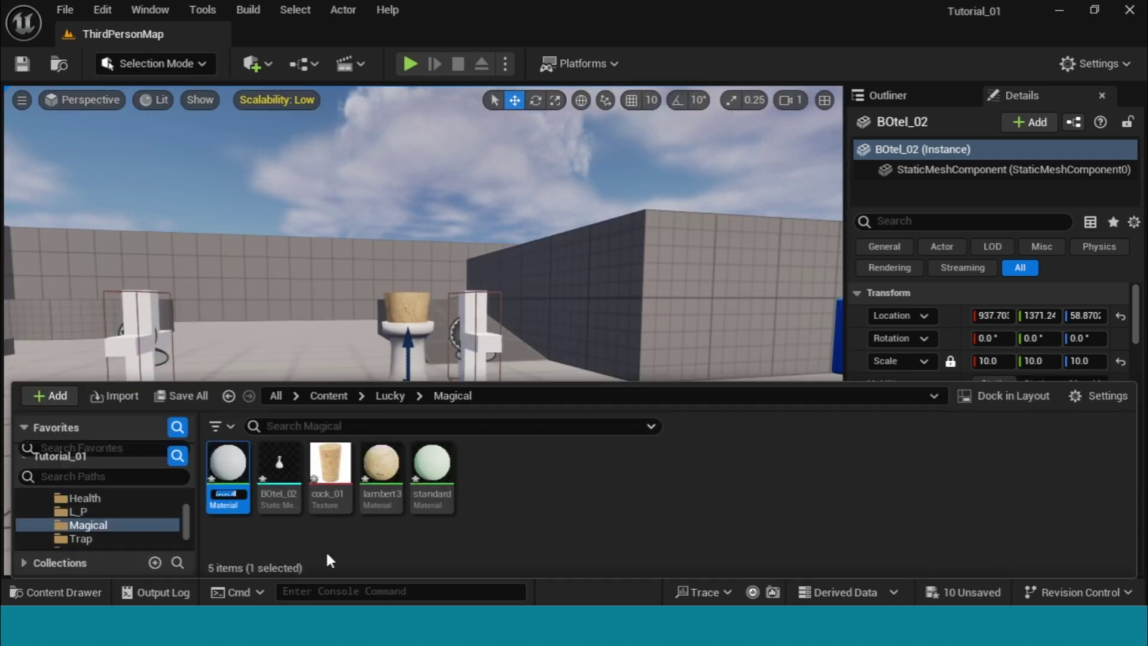
text(Glass)
key(Return)
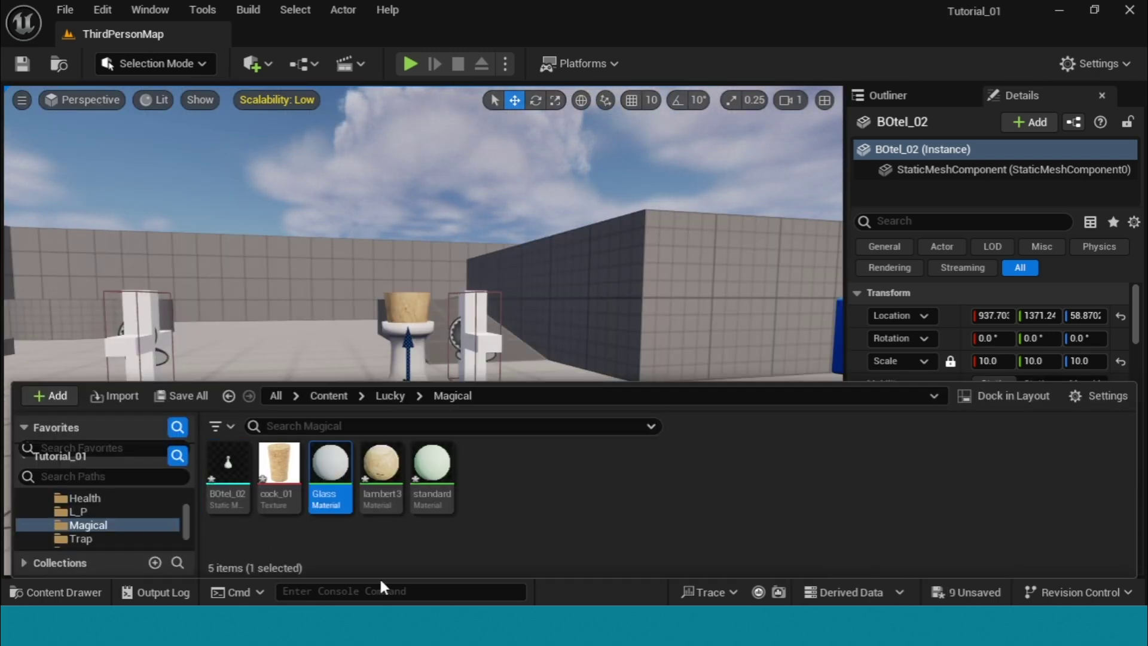
Step: Open the Glass material and delete the imported input nodes from its graph, leaving only the main material node
double_click(338, 479)
right_drag(611, 299, 635, 393)
drag(640, 233, 592, 231)
key(Delete)
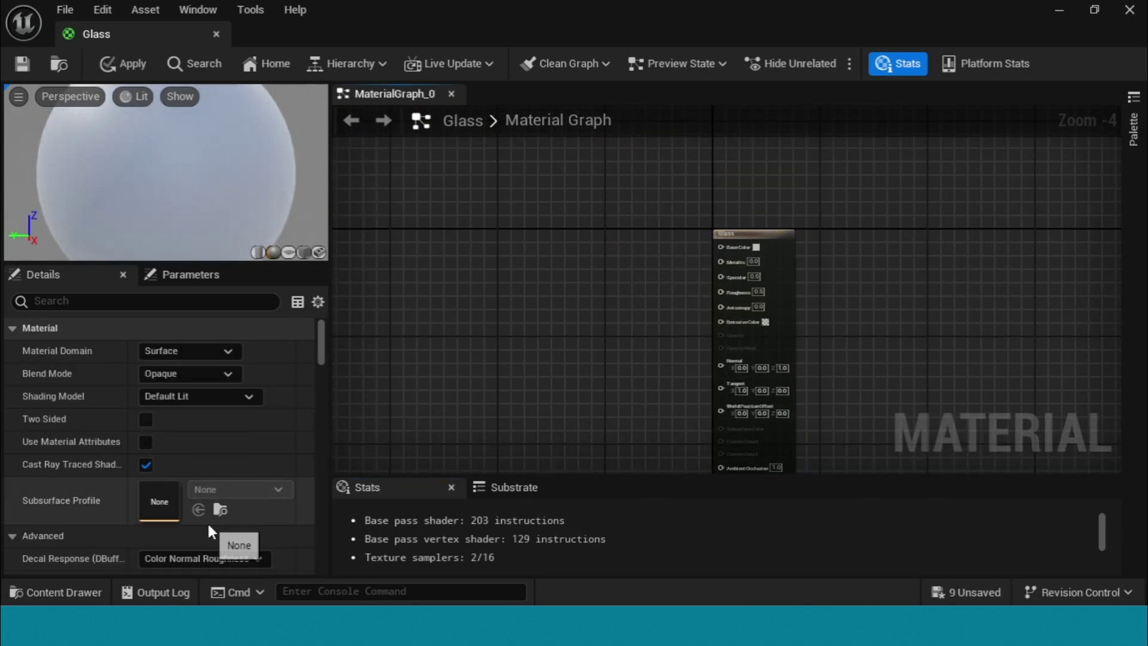
Step: Set the Glass material's Blend Mode to Translucent and enable Two Sided
right_drag(551, 361, 563, 260)
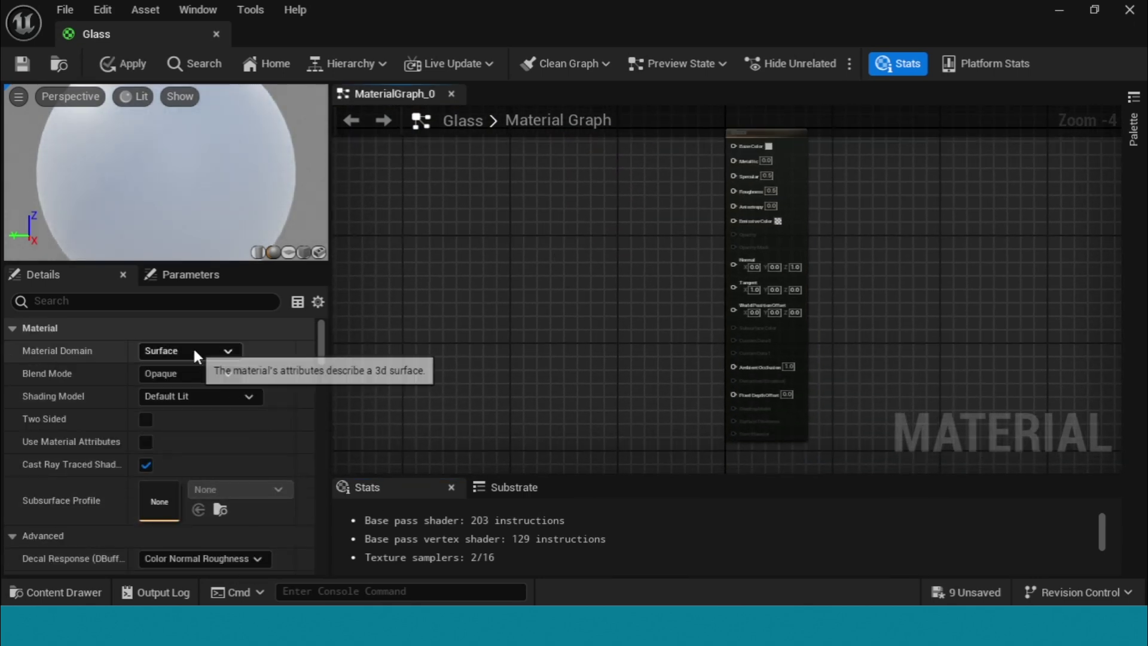
click(229, 373)
click(203, 422)
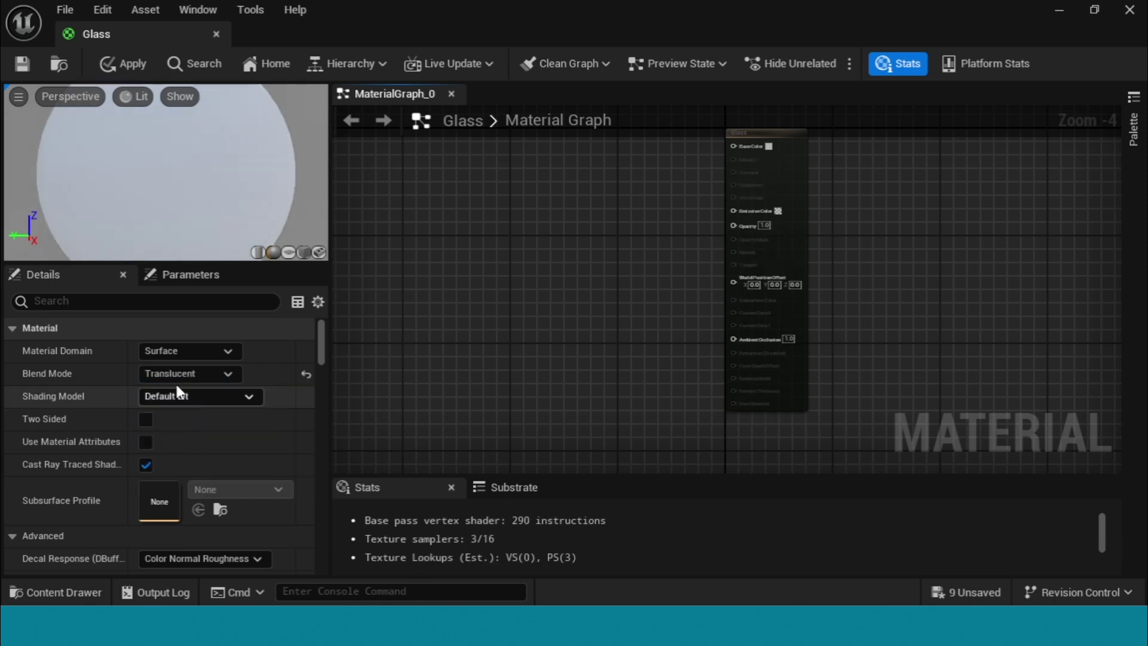
click(146, 418)
Step: Set the material's translucency Lighting Mode to Surface ForwardShading
mouse_move(317, 344)
mouse_down()
mouse_move(323, 359)
mouse_move(325, 346)
mouse_up()
scroll(190, 457, down, 9)
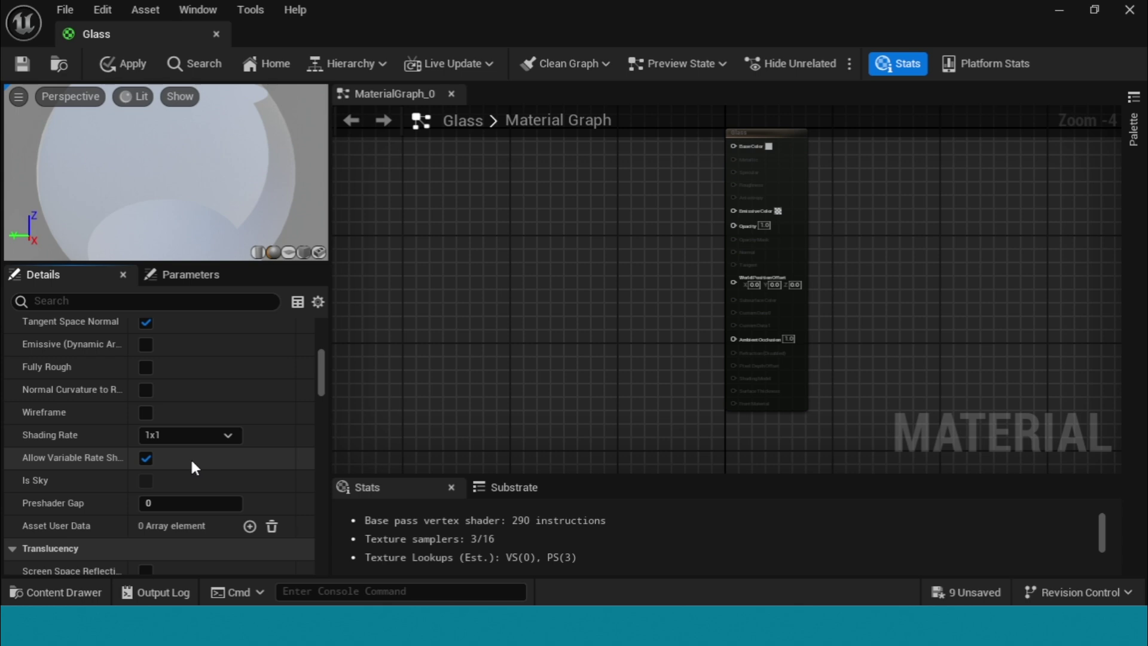
scroll(190, 457, down, 4)
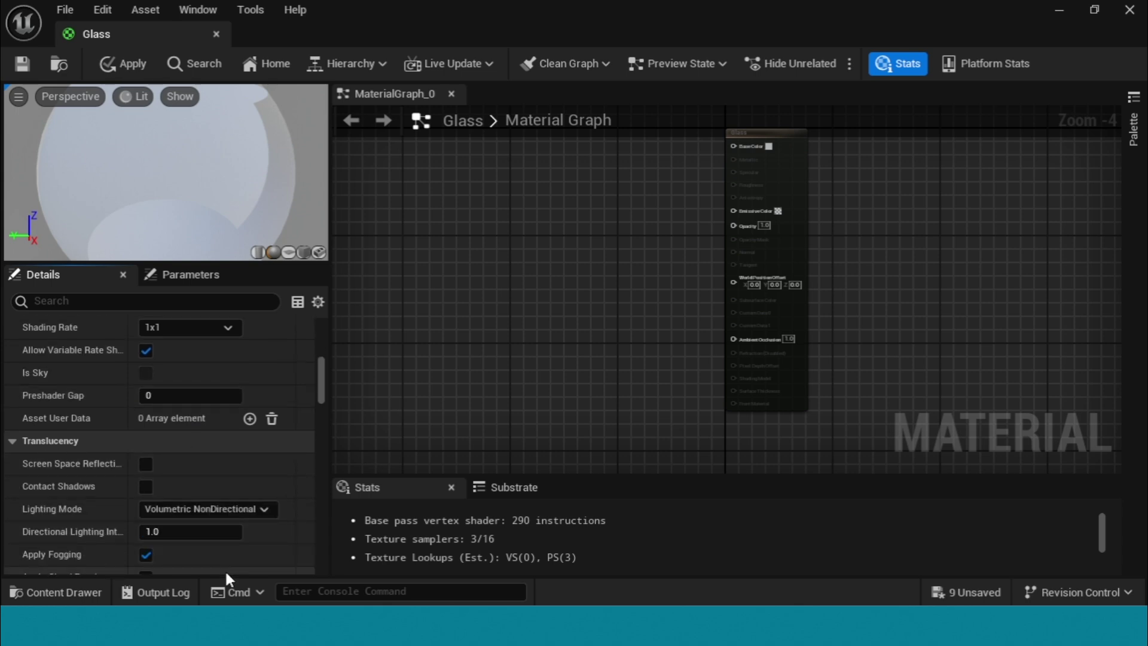
click(243, 507)
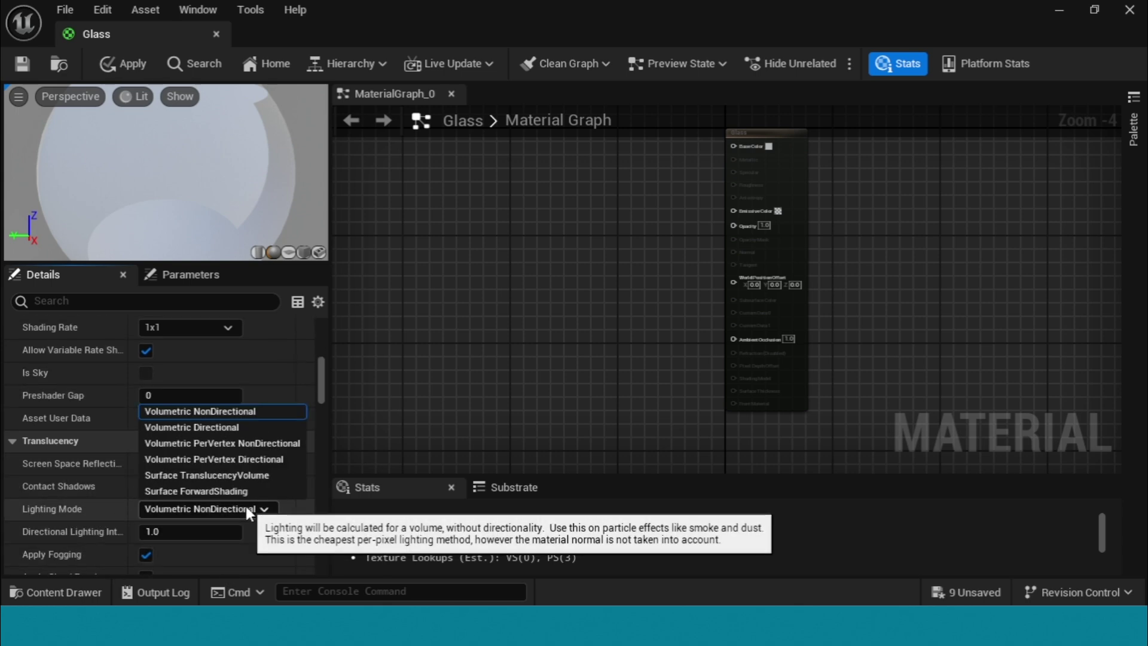
click(225, 489)
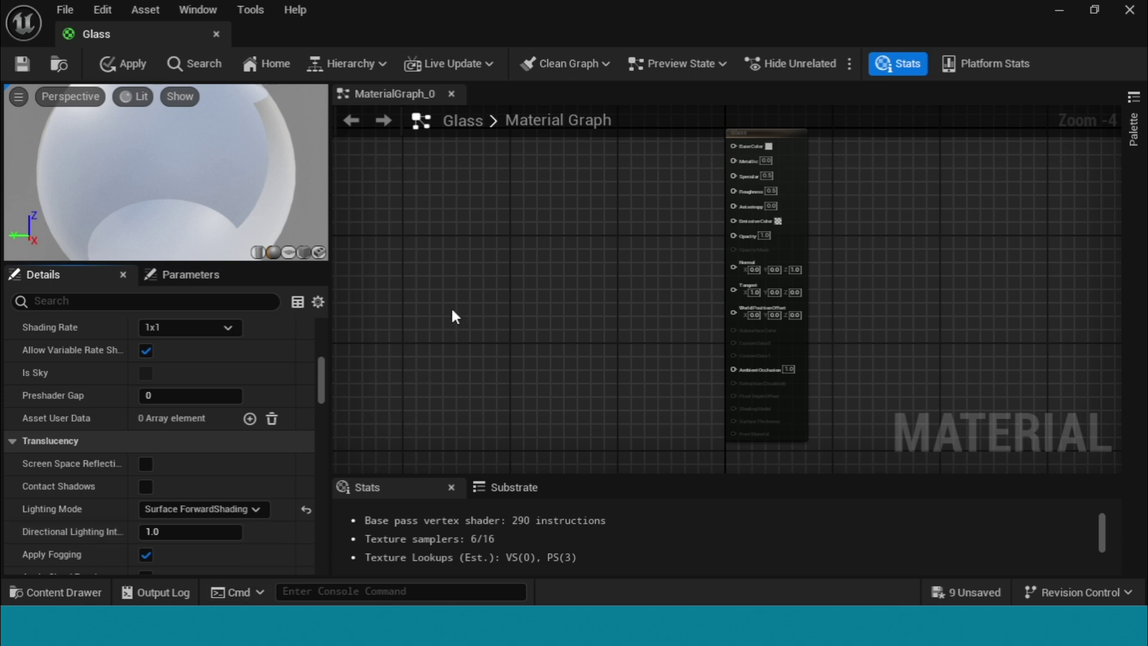
Step: Add a Constant3Vector node beside the Glass node and convert it to a parameter named Colour
scroll(569, 273, up, 4)
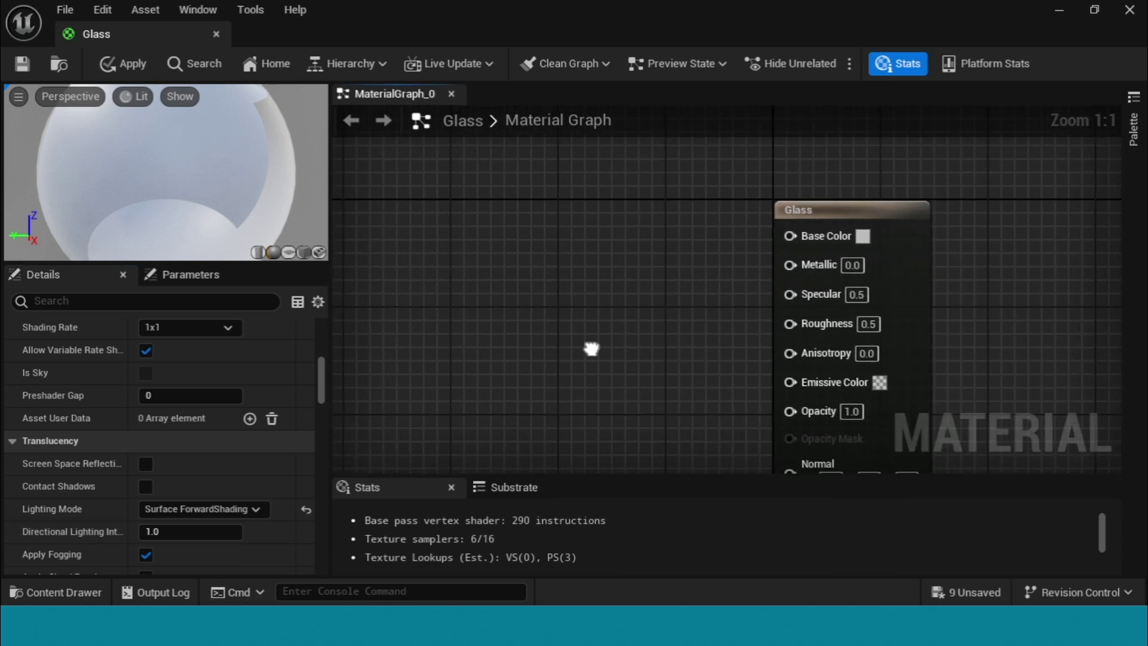
key(3)
click(555, 245)
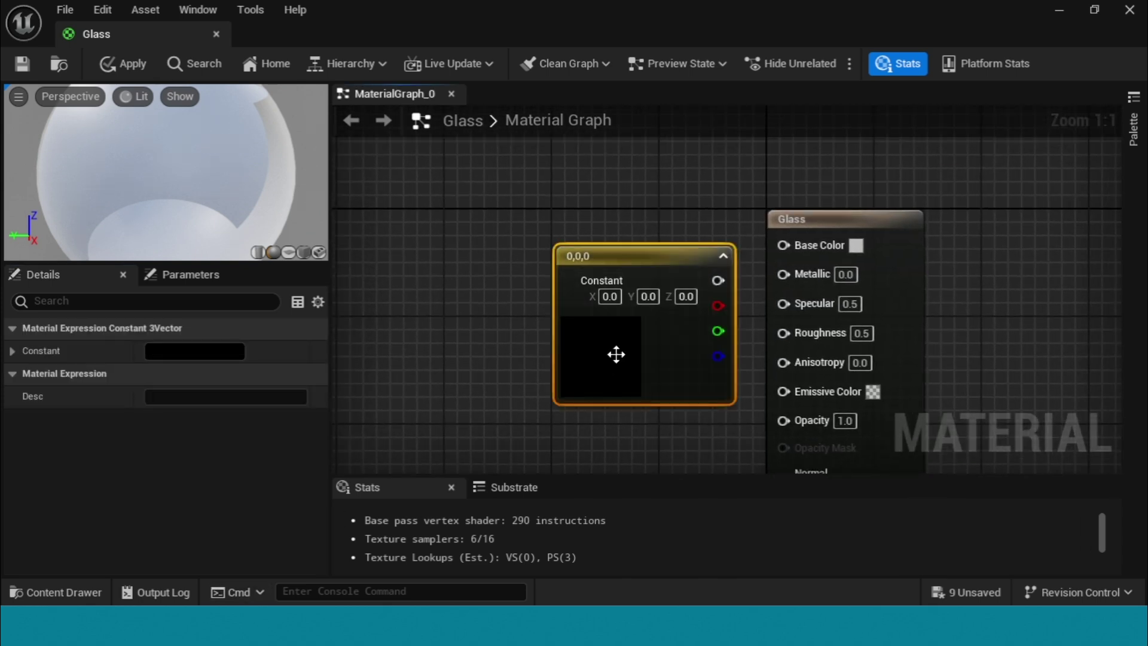
drag(637, 260, 555, 255)
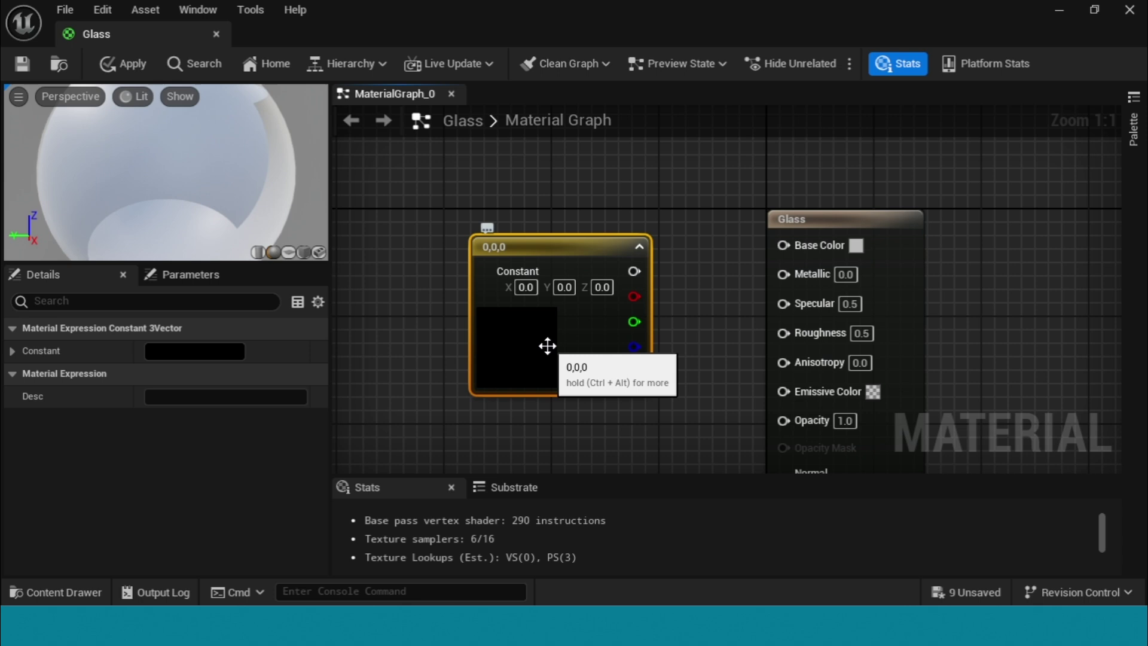
right_click(540, 248)
click(639, 263)
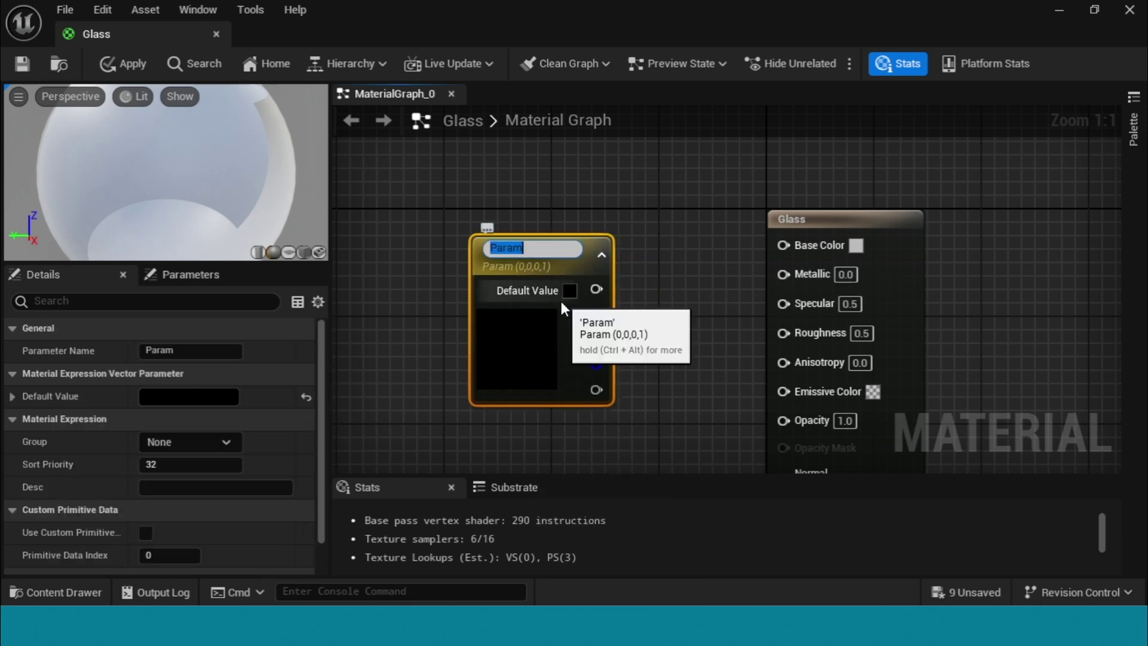
text(Colour)
key(Return)
Step: Set the Colour parameter's default to a dark grey with value 0.05 and alpha 1, and connect it to Base Color
double_click(521, 356)
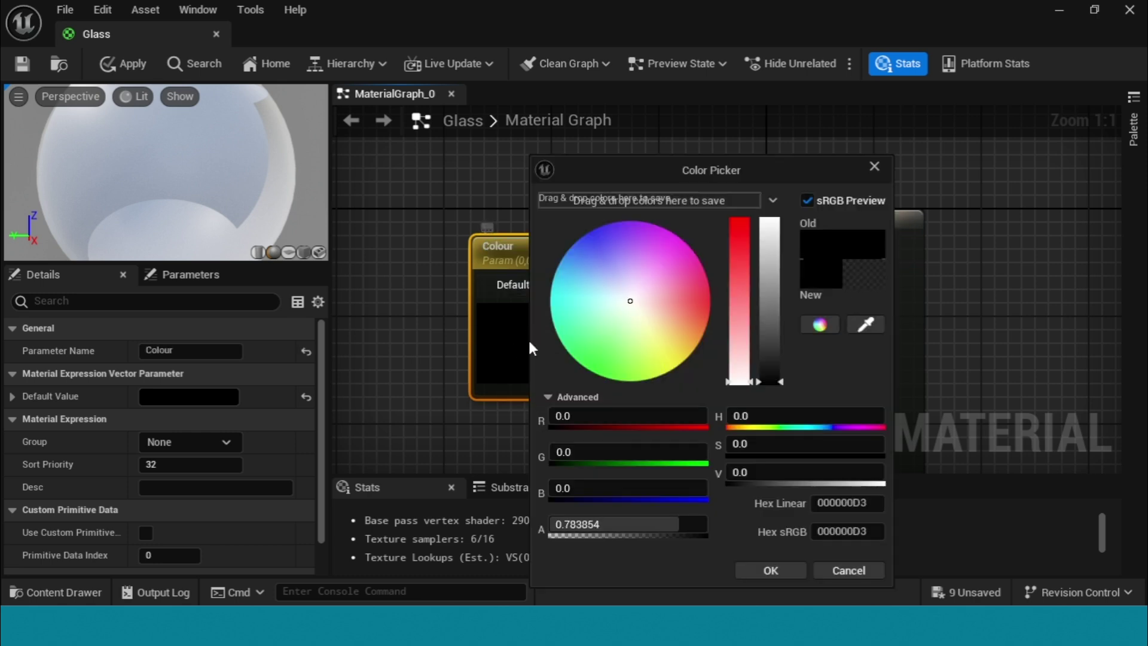
click(768, 471)
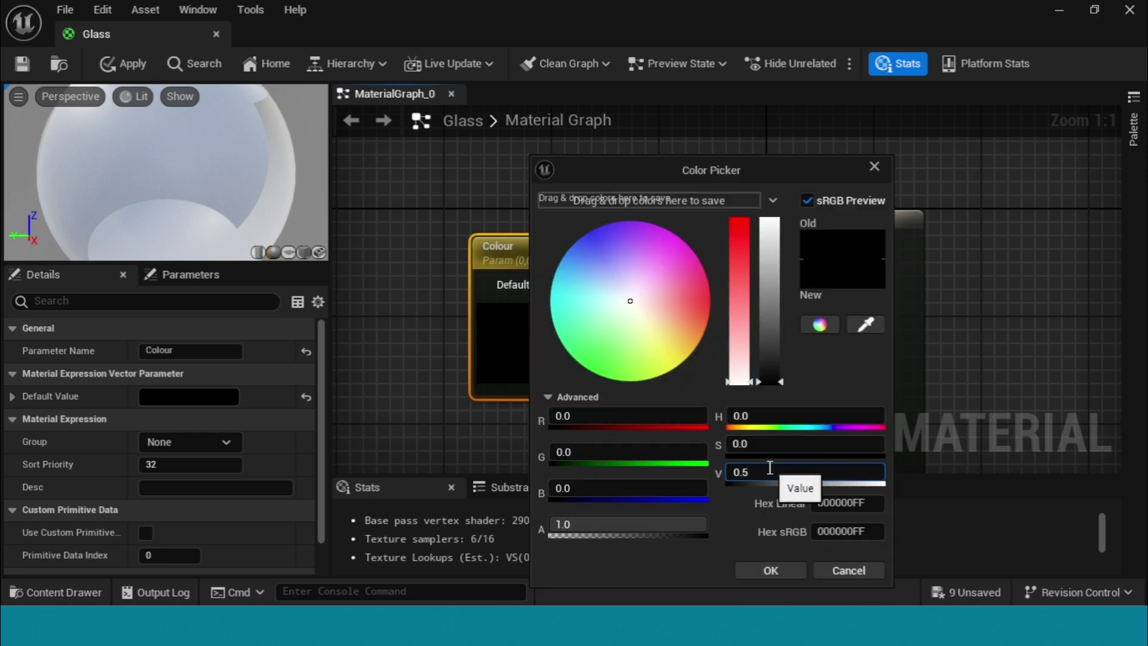
text(.05)
click(771, 570)
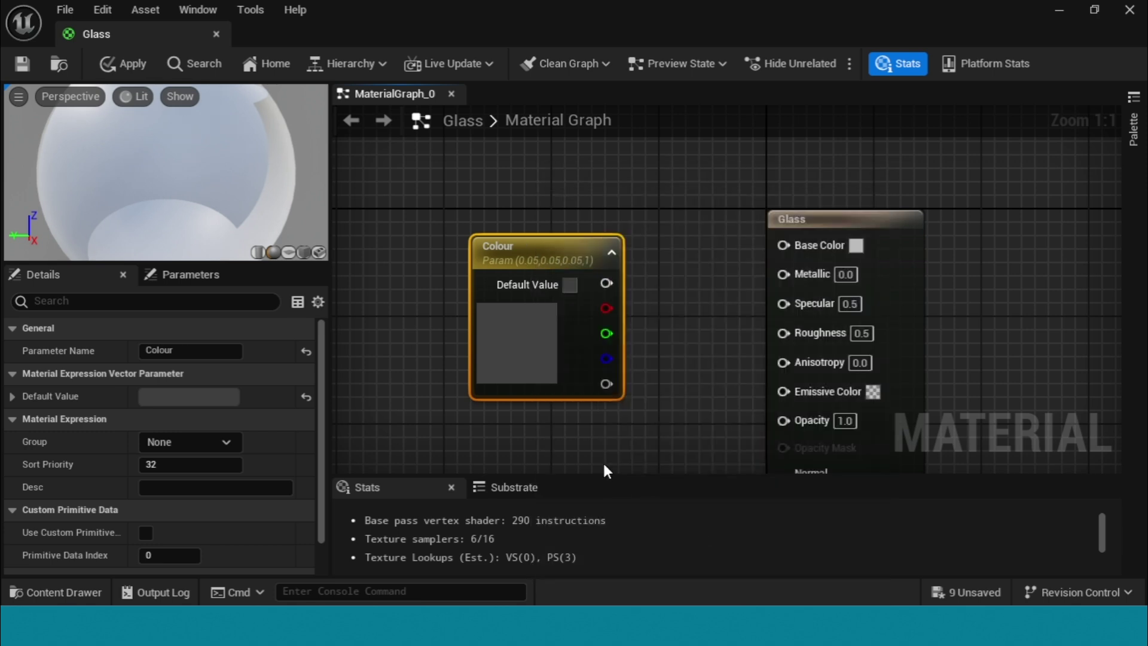
right_drag(697, 393, 697, 314)
drag(599, 202, 777, 164)
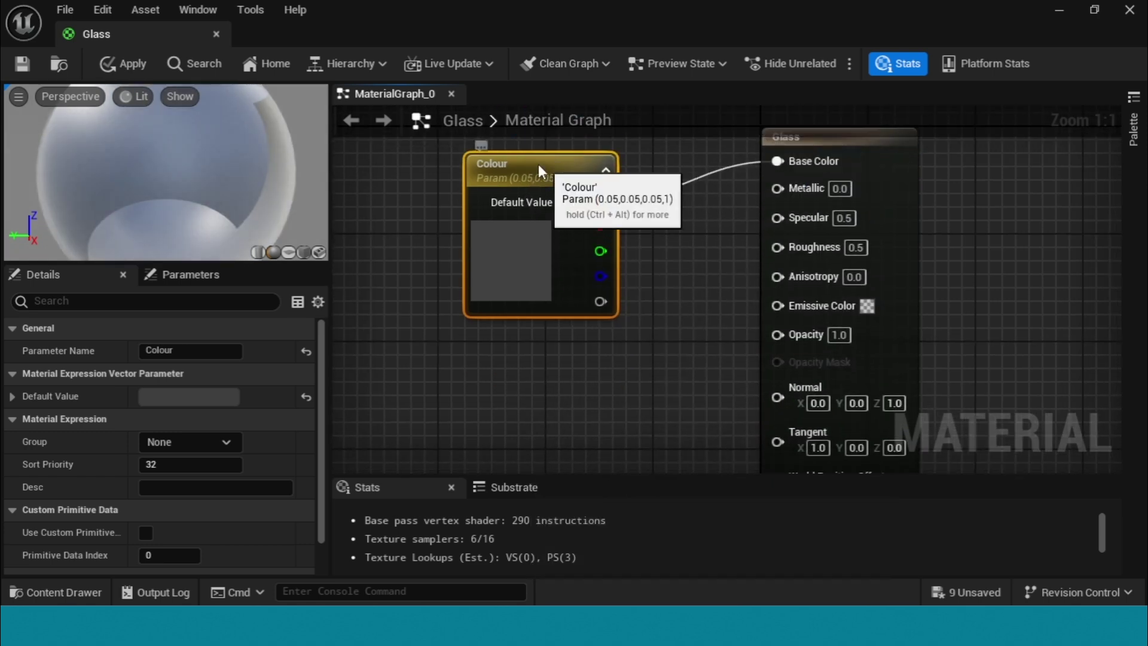
Step: Reposition the Colour node up and to the left so it lines up with the Base Color input
drag(538, 164, 497, 150)
right_drag(611, 233, 632, 297)
drag(526, 216, 526, 193)
Step: Add a scalar parameter named Specular and place it below the Colour node
right_drag(606, 427, 605, 393)
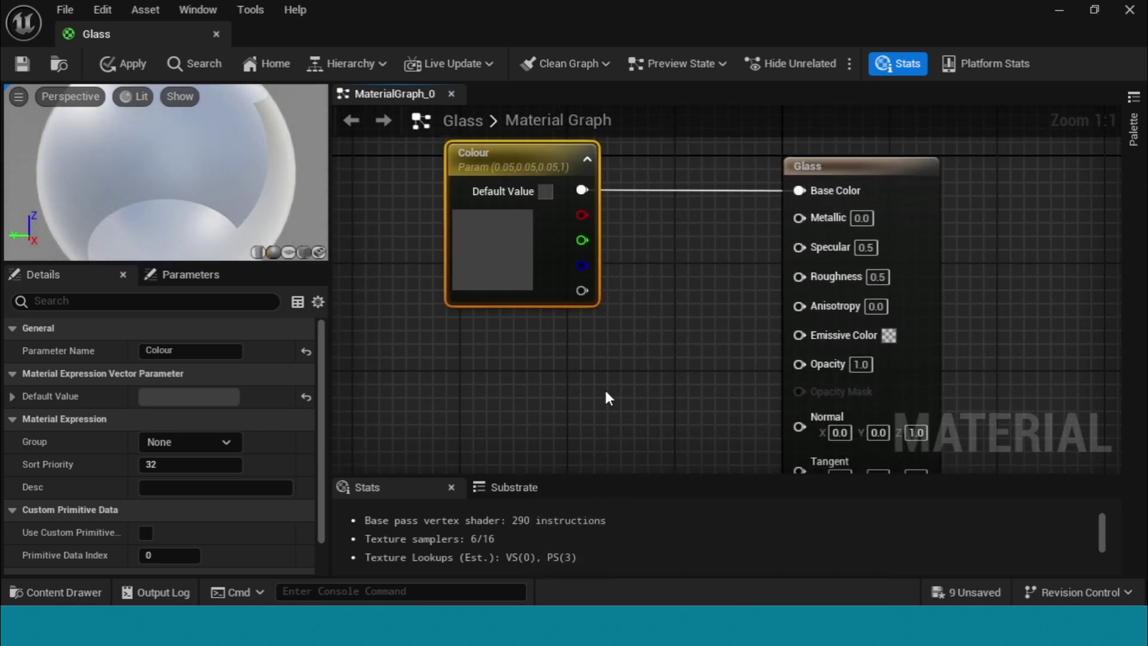
click(572, 395)
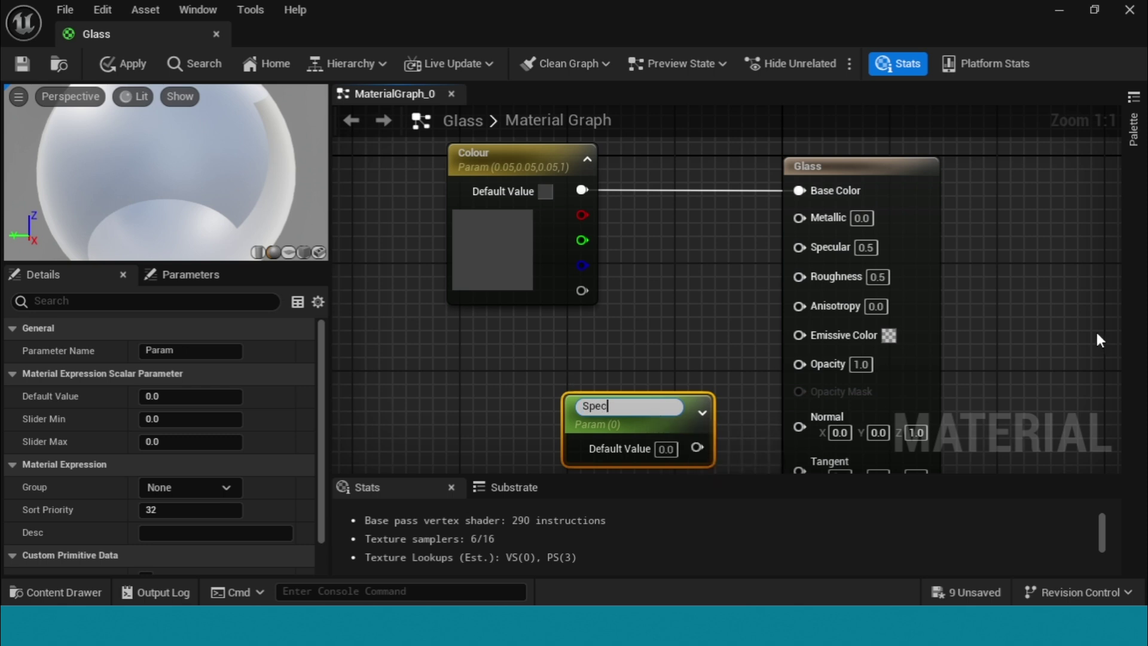
key(Return)
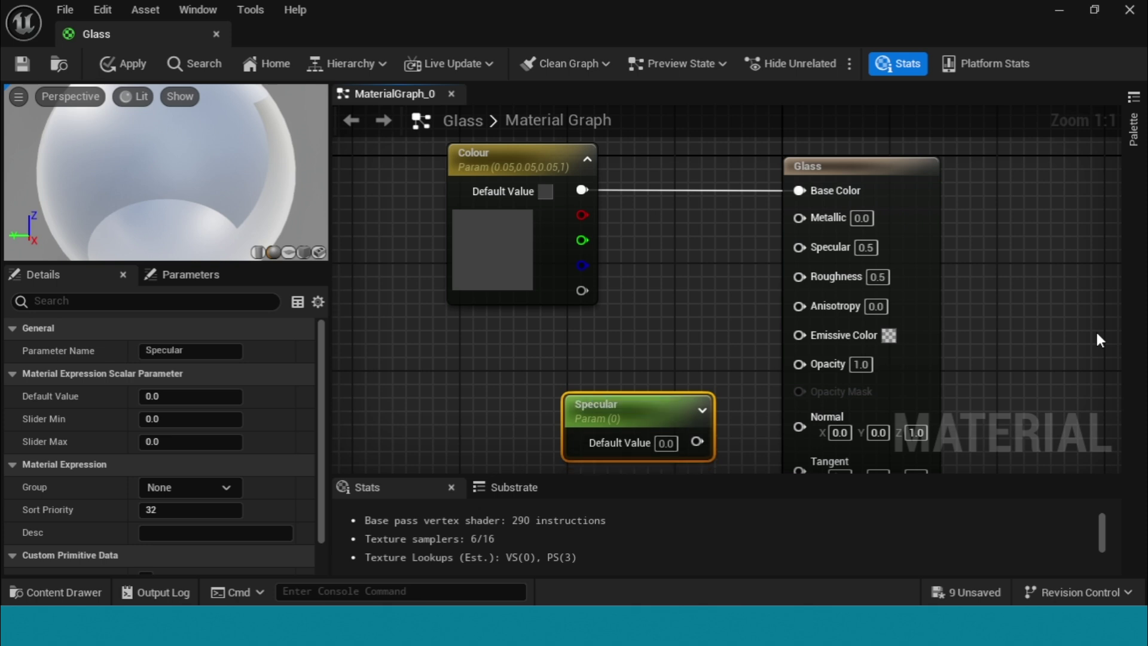
drag(637, 399, 536, 375)
right_drag(664, 431, 690, 355)
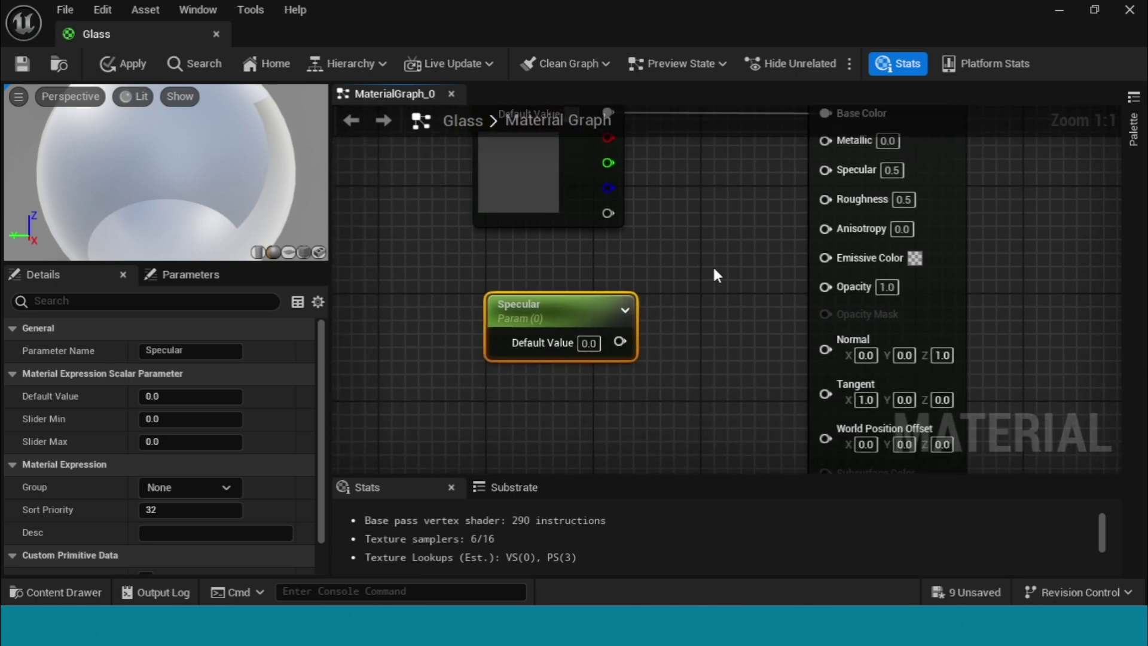
Step: Set the Specular parameter's default to 1, connect it to the material's Specular input, and tuck the node under Colour
click(589, 342)
text(1)
key(Return)
drag(620, 342, 826, 169)
drag(522, 345, 482, 317)
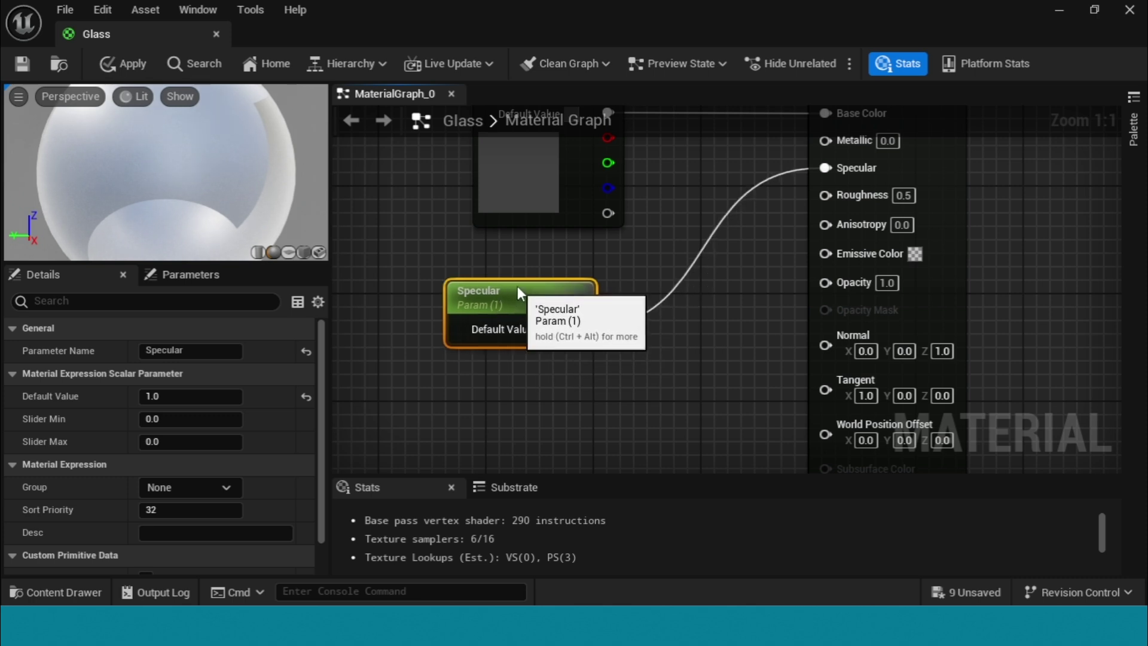
Step: Add a scalar parameter named Rough below the Specular node
click(506, 449)
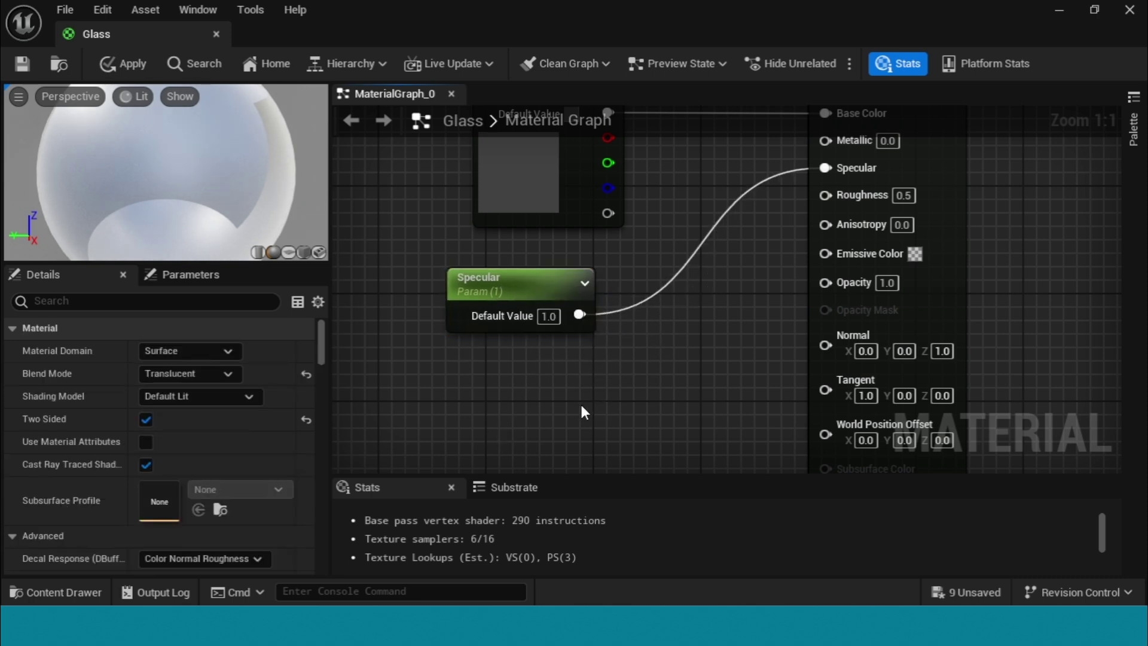
click(522, 391)
key(BackSpace)
key(BackSpace)
key(BackSpace)
key(BackSpace)
key(BackSpace)
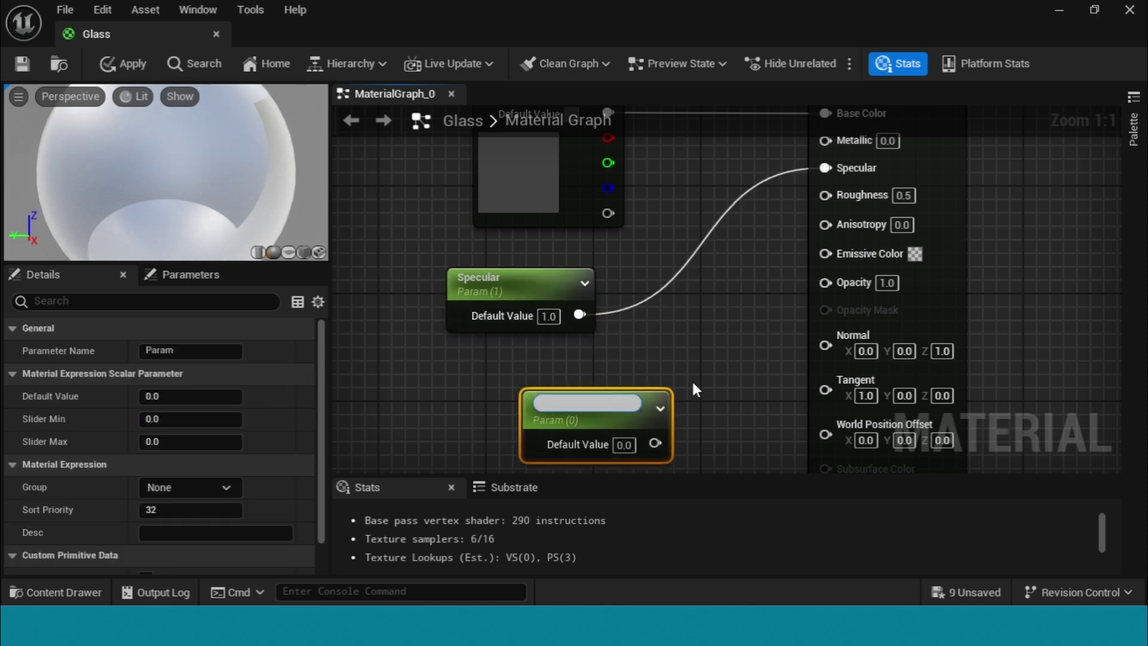
text(R)
text(ous)
key(BackSpace)
key(BackSpace)
key(BackSpace)
text(ough)
key(Return)
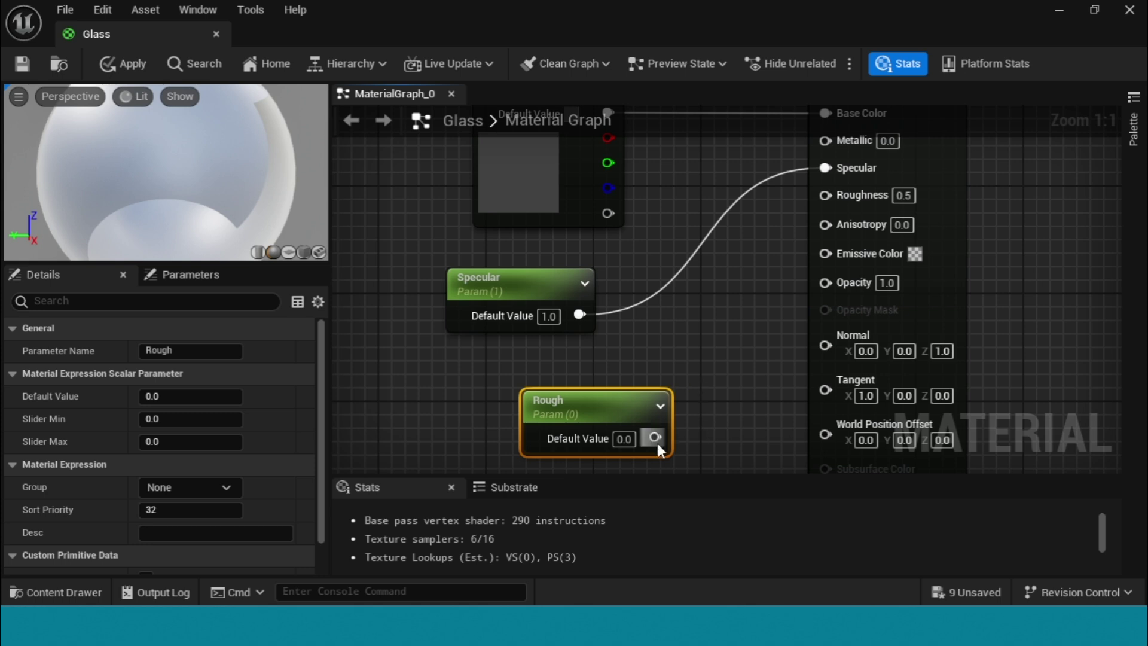
Step: Set the Rough parameter's default to 0.05, connect it to Roughness, and align the node under Specular
click(624, 439)
text(0.)
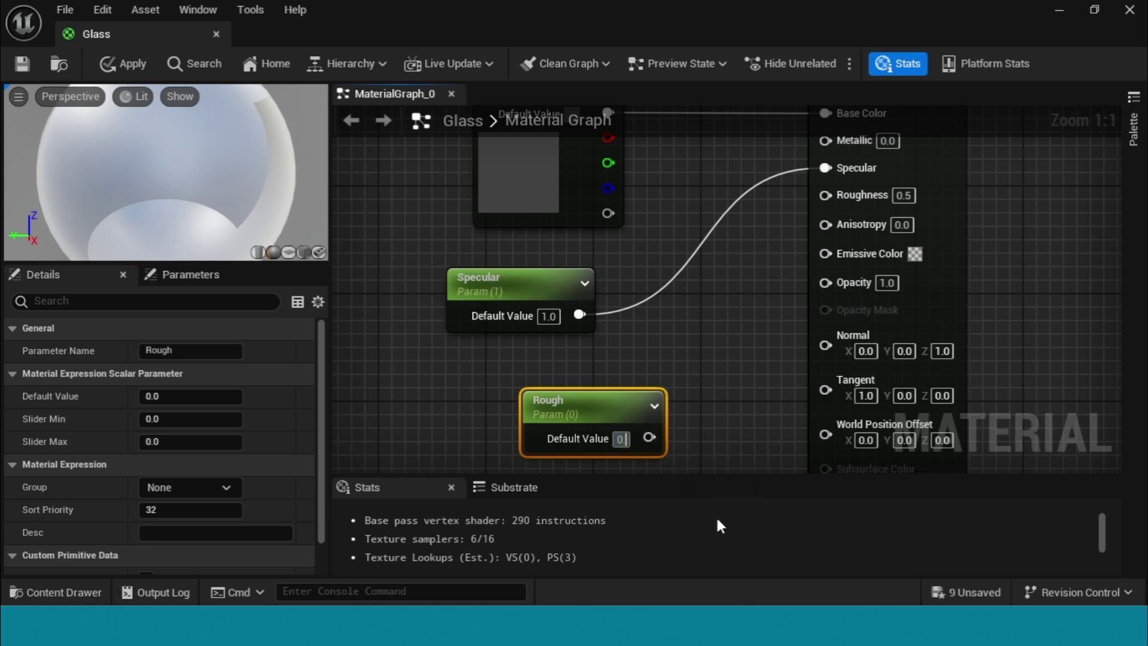
text(.05)
key(Return)
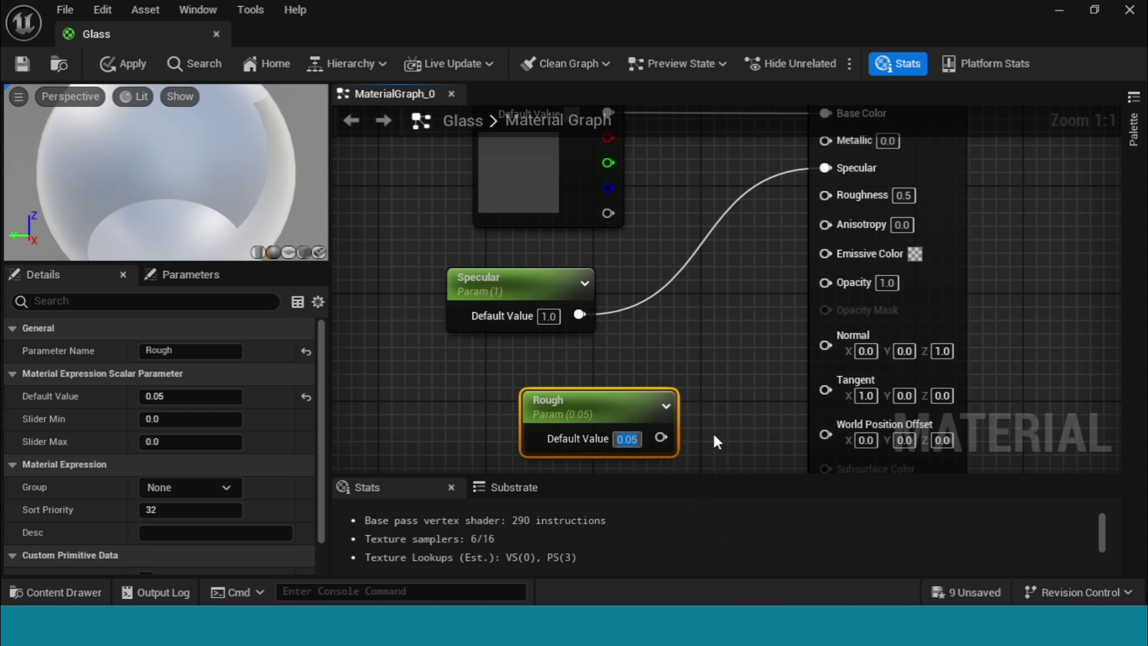
drag(662, 438, 826, 193)
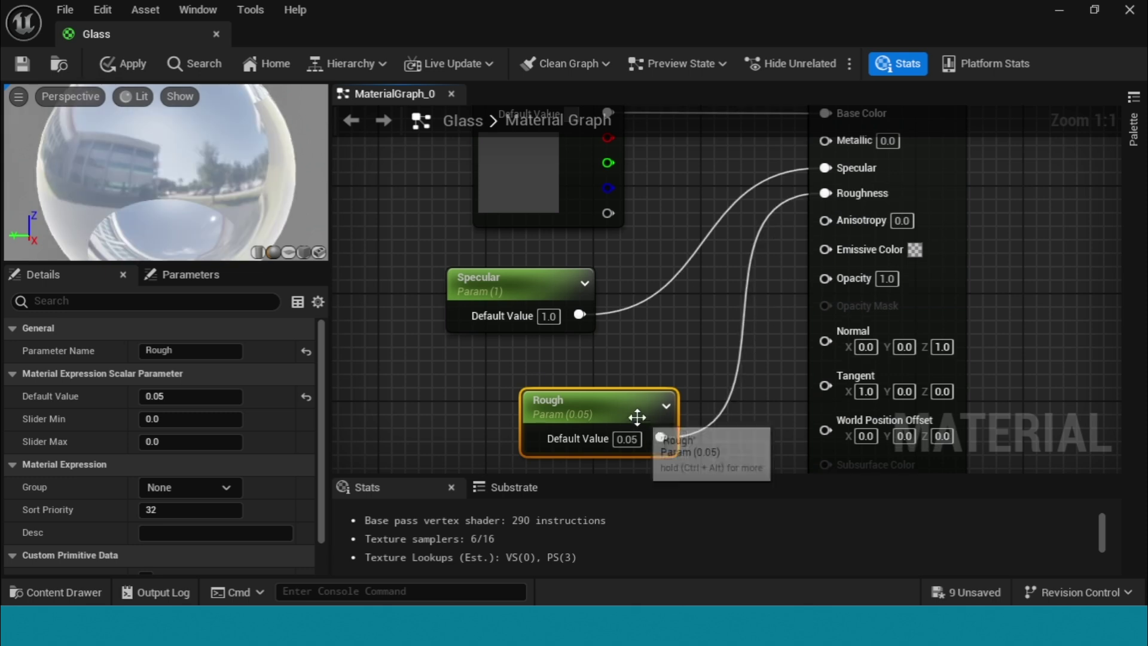
drag(637, 417, 562, 402)
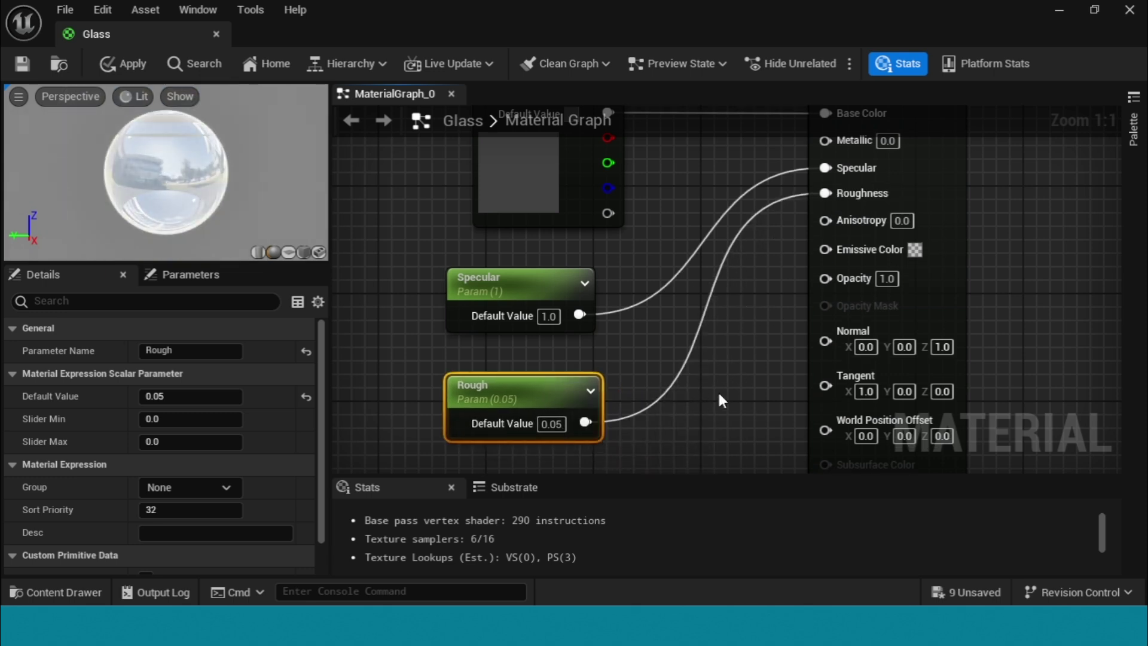
Step: Add a scalar parameter named Opacity below the Rough node
right_drag(741, 404, 764, 225)
click(508, 387)
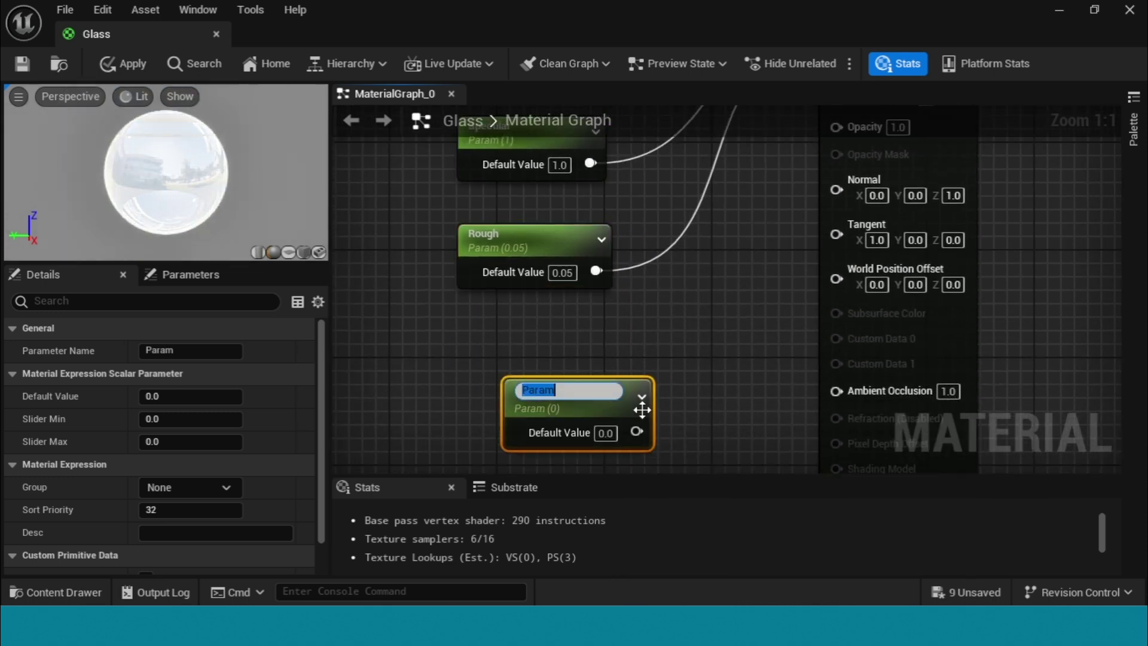
text(Opac)
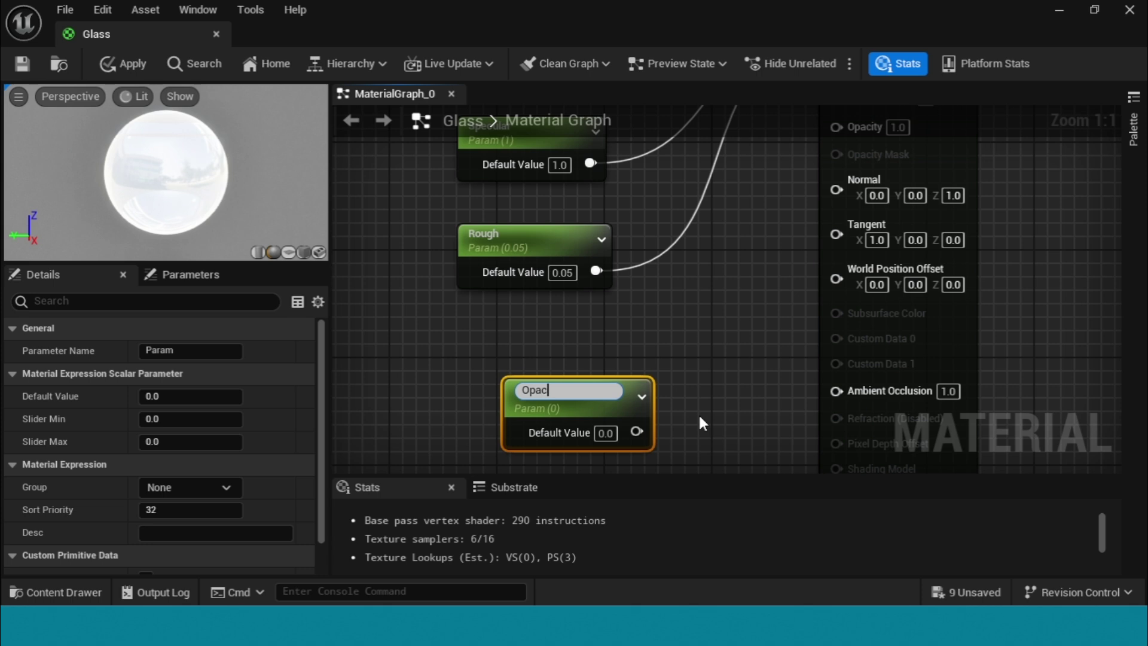
text(ity)
key(Return)
Step: Move the Opacity node under Rough, set its default to 0.05, and connect it to the material's Opacity input
right_drag(711, 386, 661, 367)
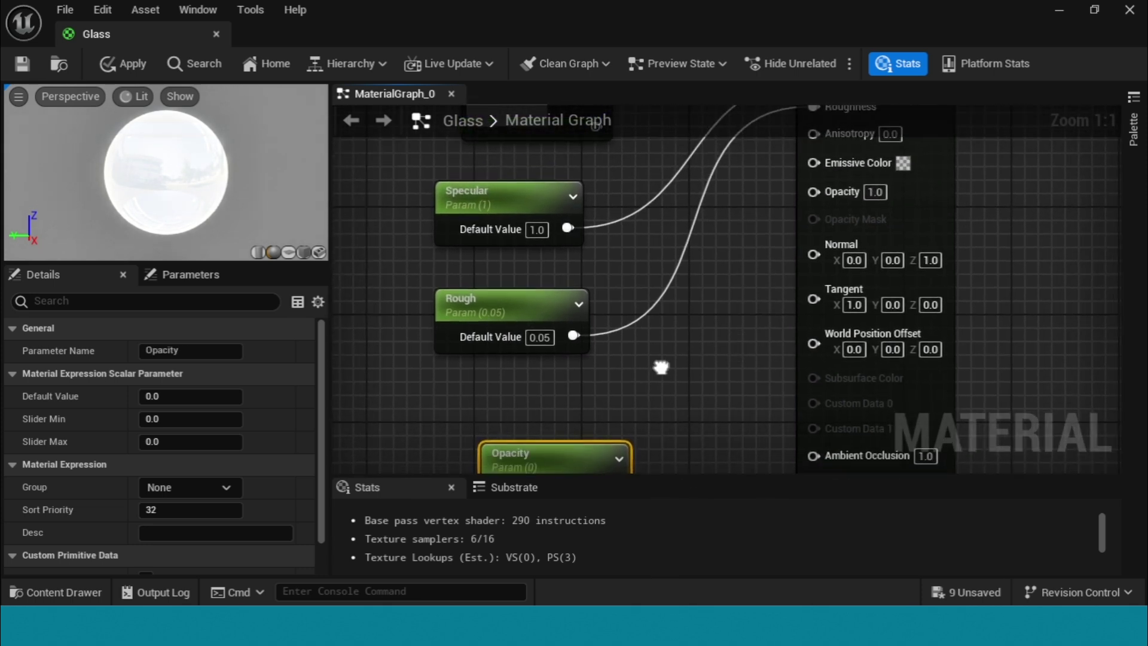
scroll(661, 366, down, 1)
drag(604, 425, 533, 393)
text(0)
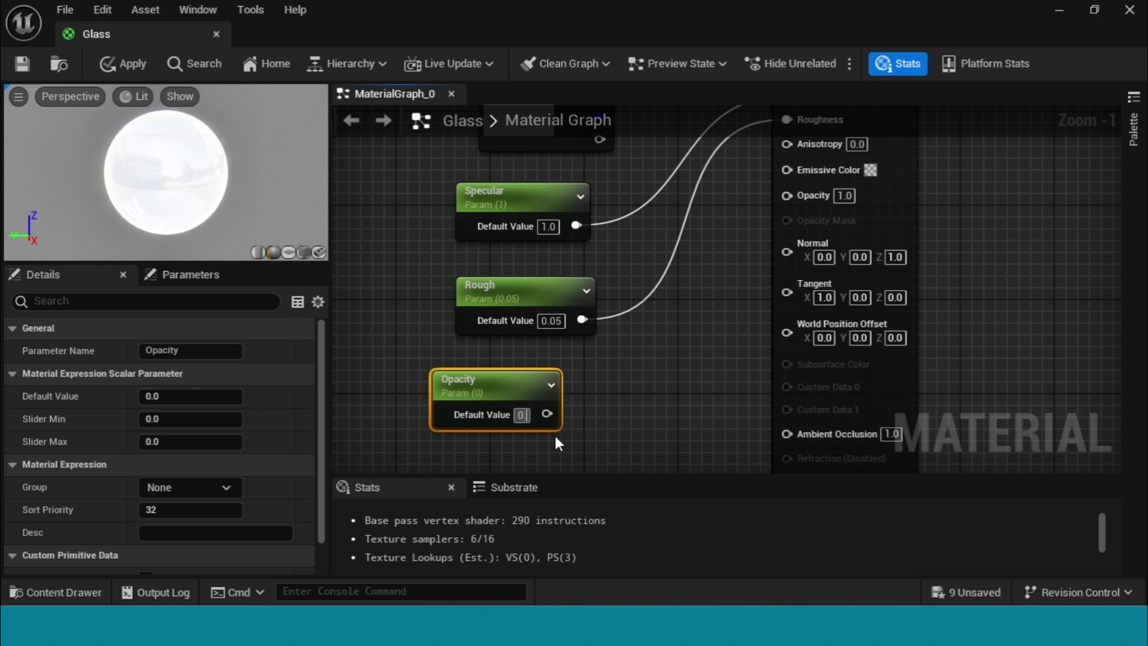
text(.05)
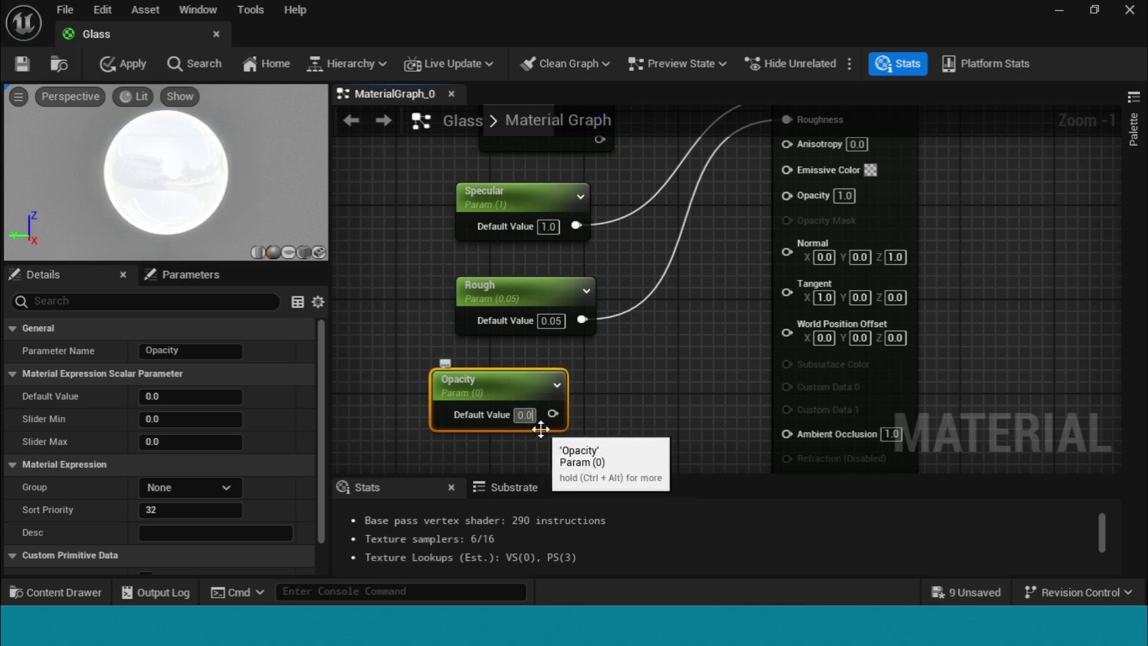
key(Return)
drag(558, 414, 787, 195)
Step: Add a scalar parameter named Refraction, connect it to the material's Refraction input, and place it under the Opacity node
right_drag(651, 405, 662, 326)
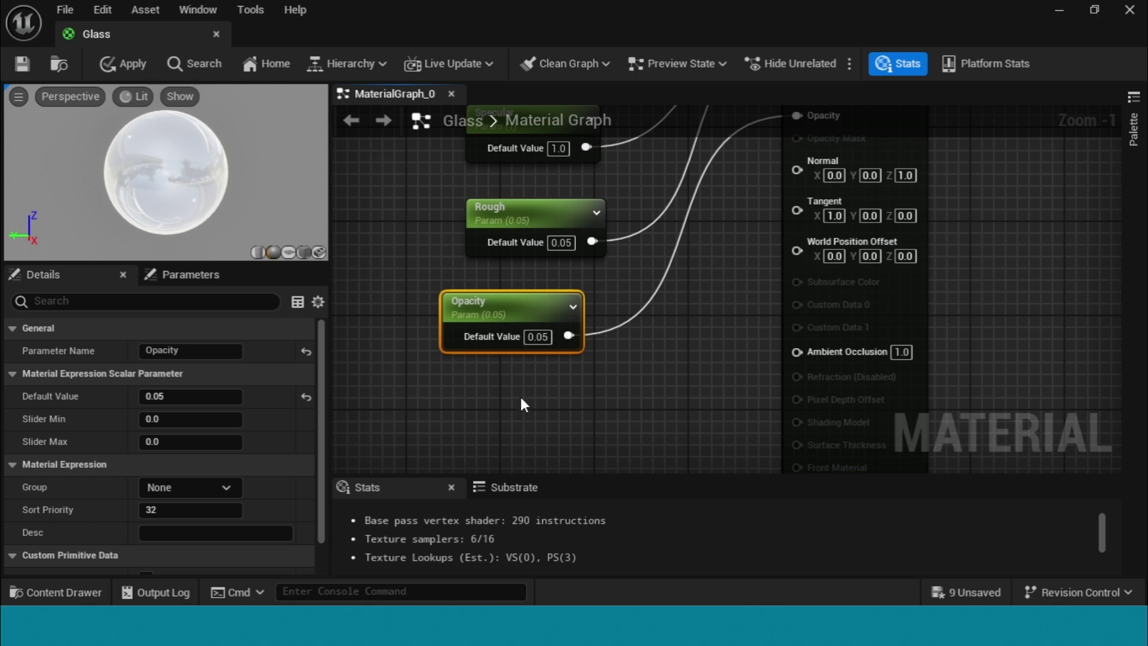
click(519, 393)
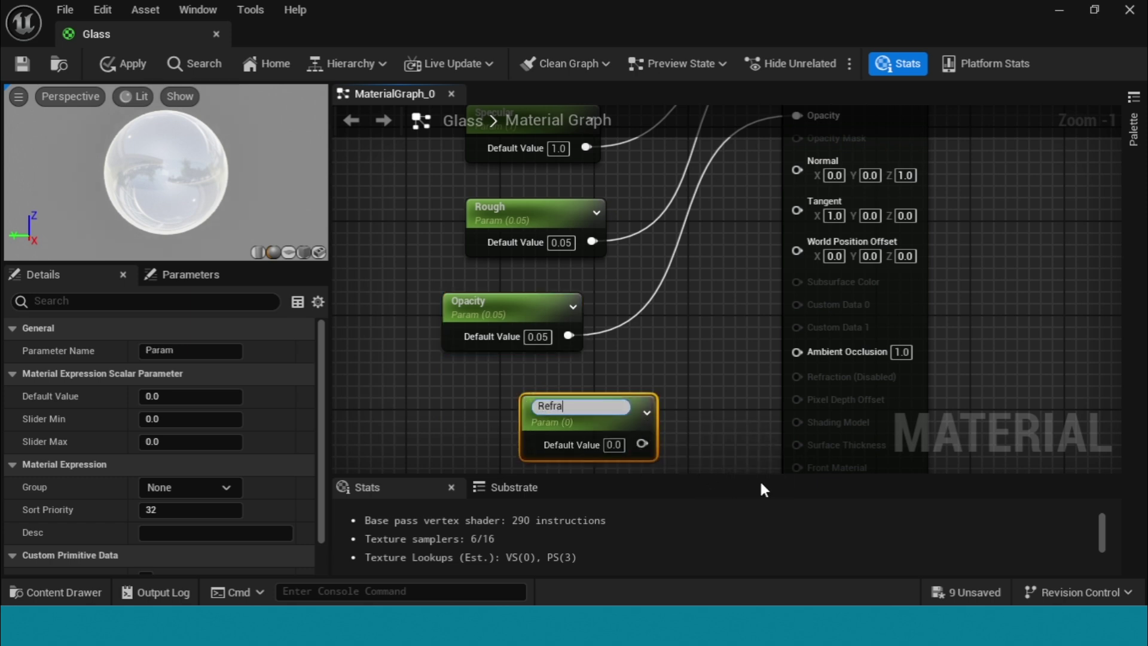
text(Refraction)
key(Return)
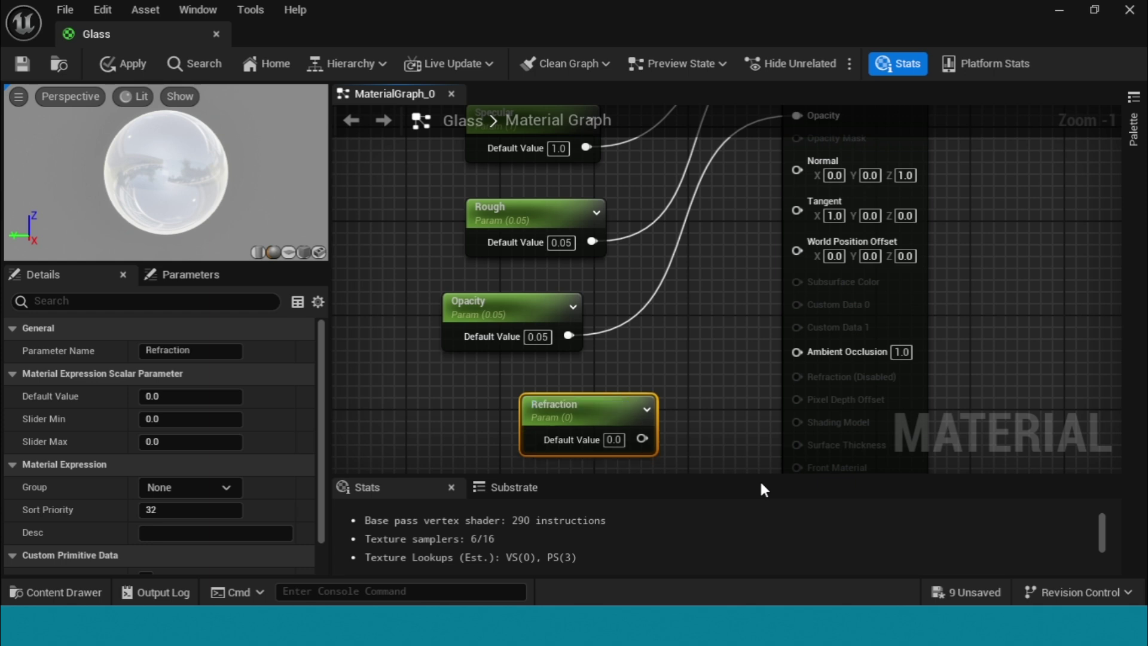
drag(642, 438, 795, 374)
drag(610, 405, 530, 386)
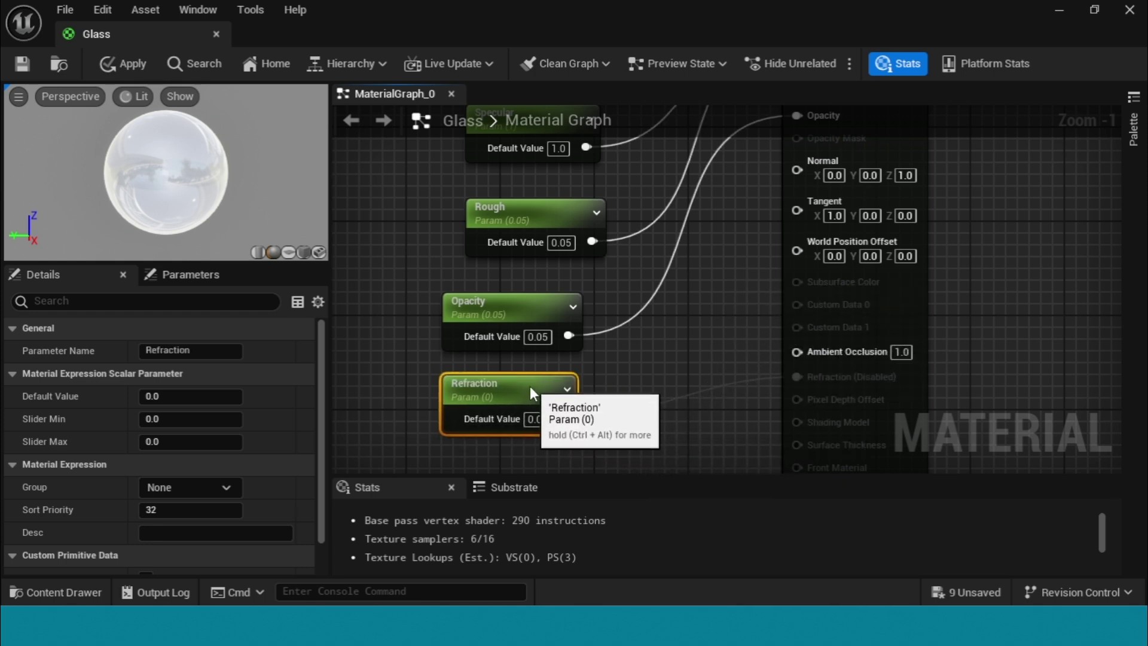
Step: Set the Refraction parameter's default value to 0.51
click(539, 420)
text(0.5)
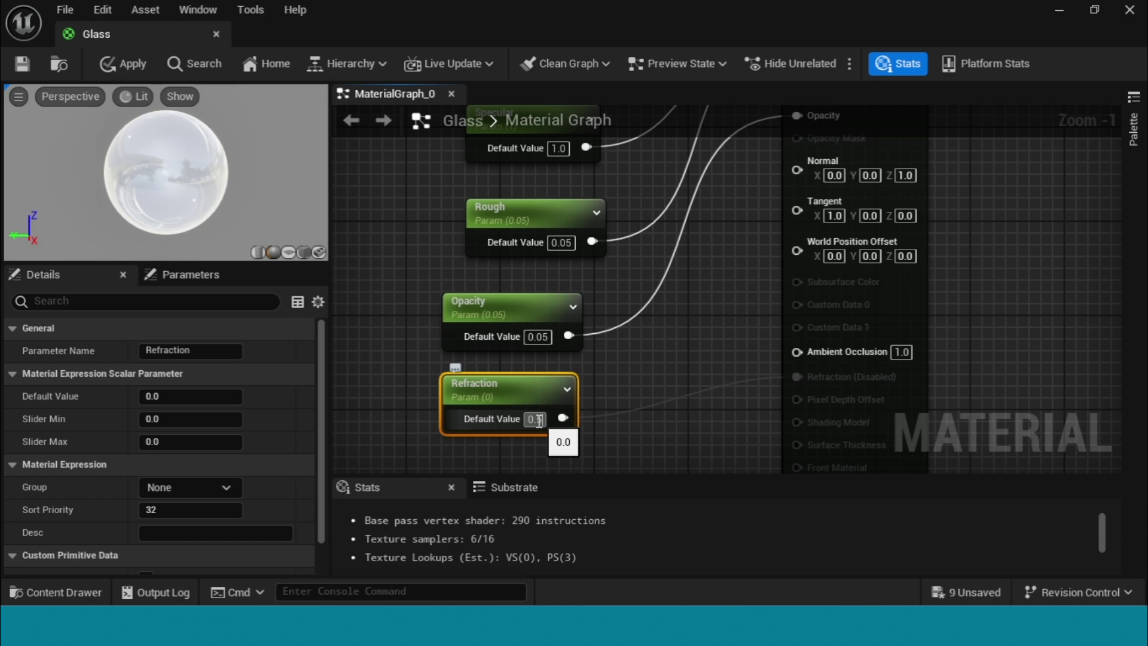
text(1)
key(Return)
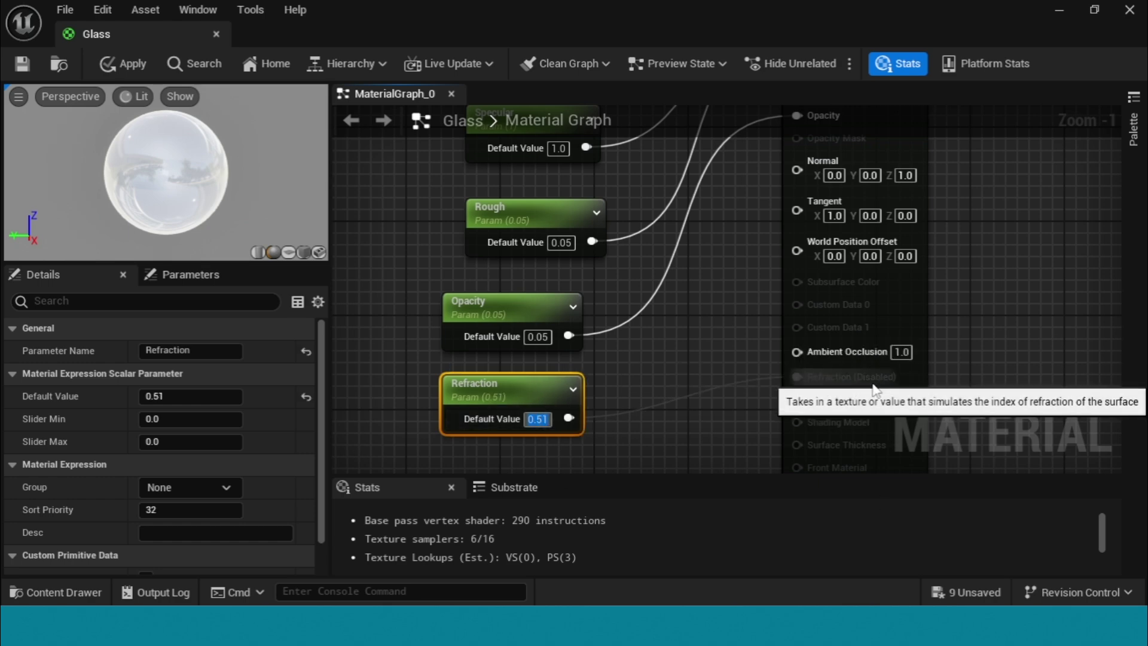
Step: Apply and save the Glass material, and inspect the bottle in the ThirdPersonMap level
click(117, 64)
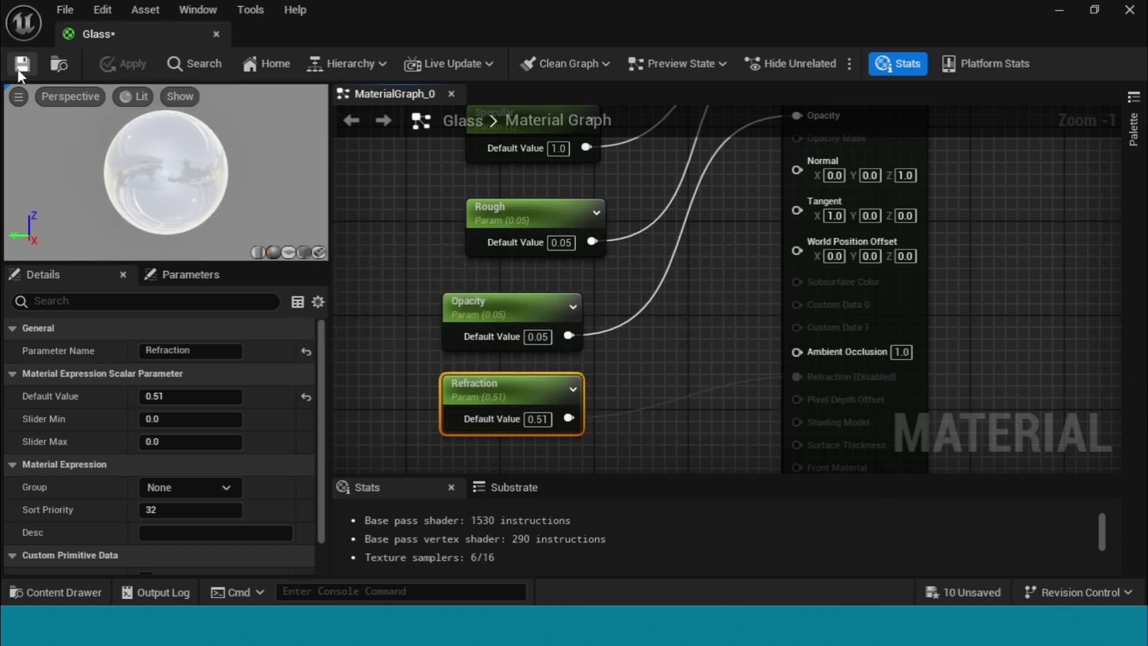
click(22, 64)
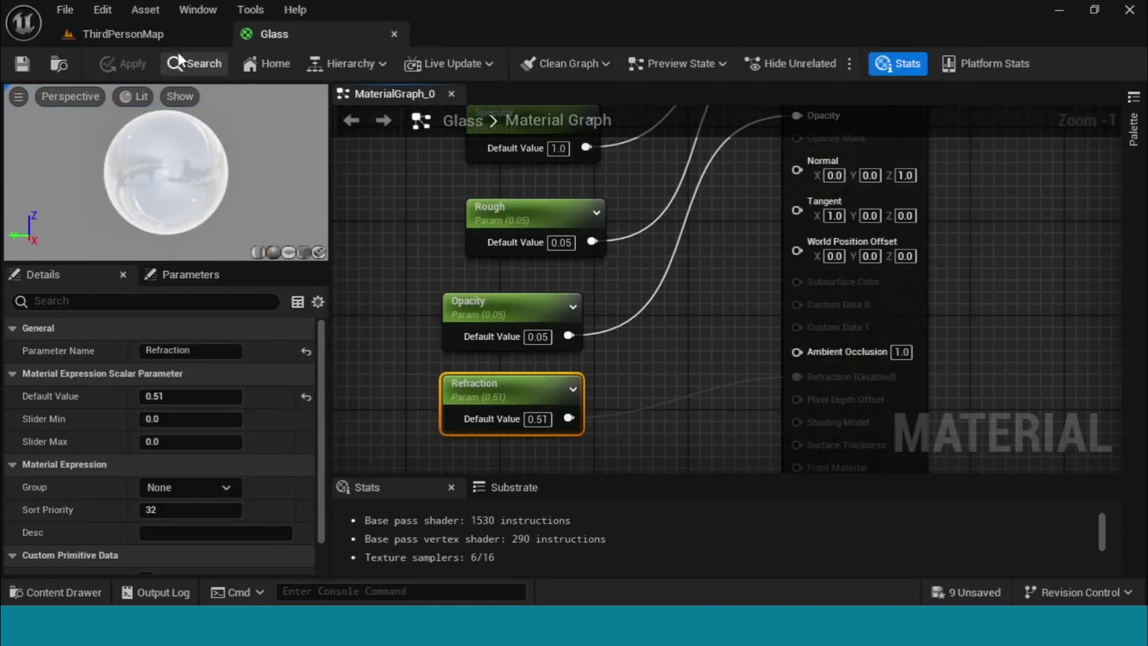
click(123, 34)
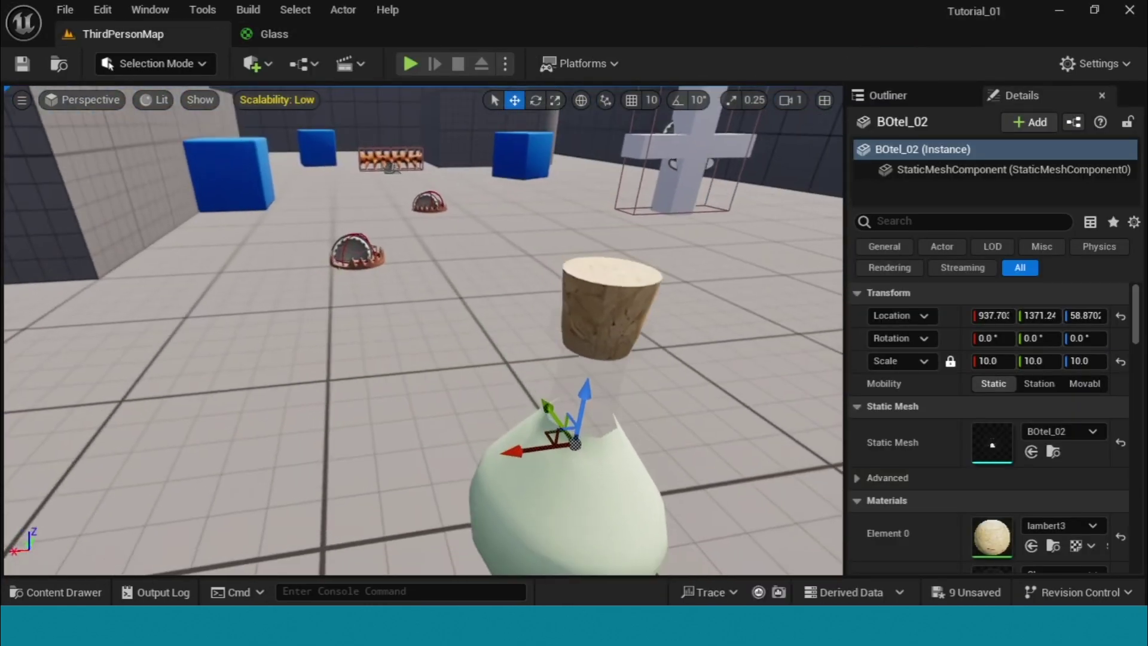
right_drag(380, 332, 227, 283)
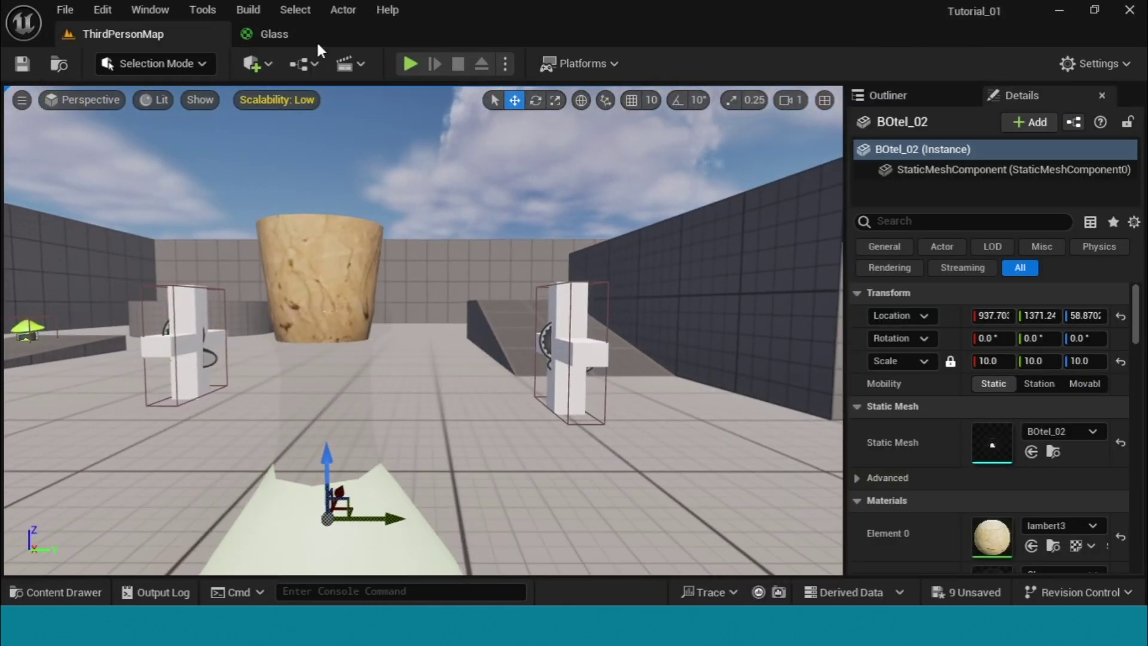
Step: Return to the Glass material, set the Opacity parameter's default to 0.5, and apply the change
click(290, 35)
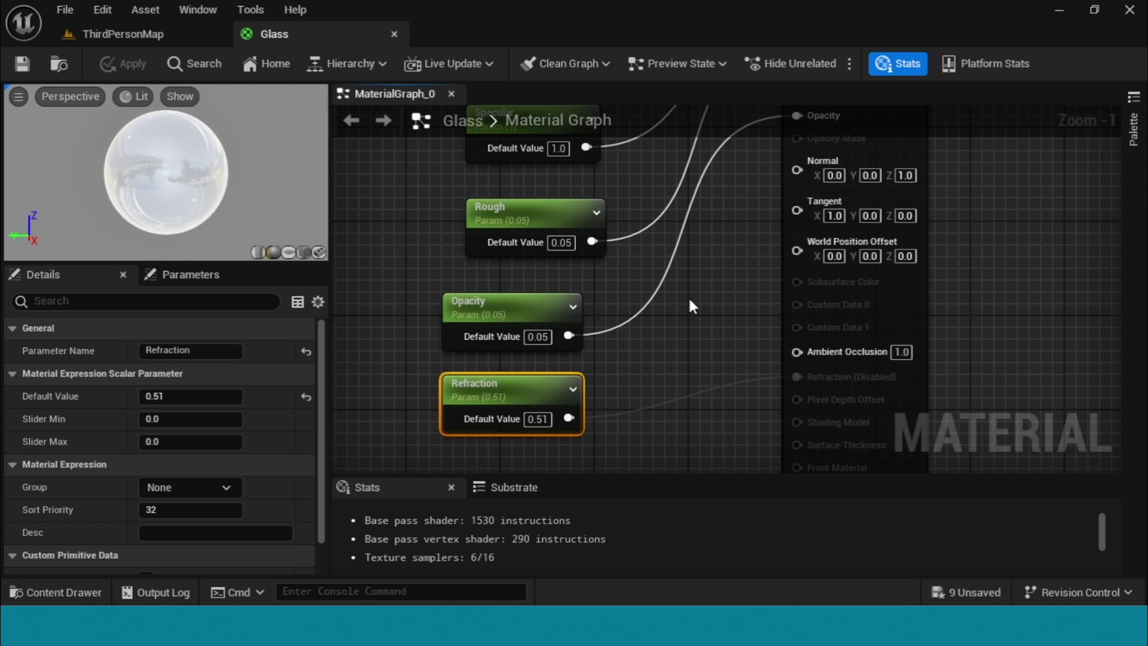
mouse_move(717, 282)
right_down()
mouse_move(781, 446)
mouse_move(705, 282)
right_up()
scroll(765, 398, down, 2)
scroll(699, 369, up, 3)
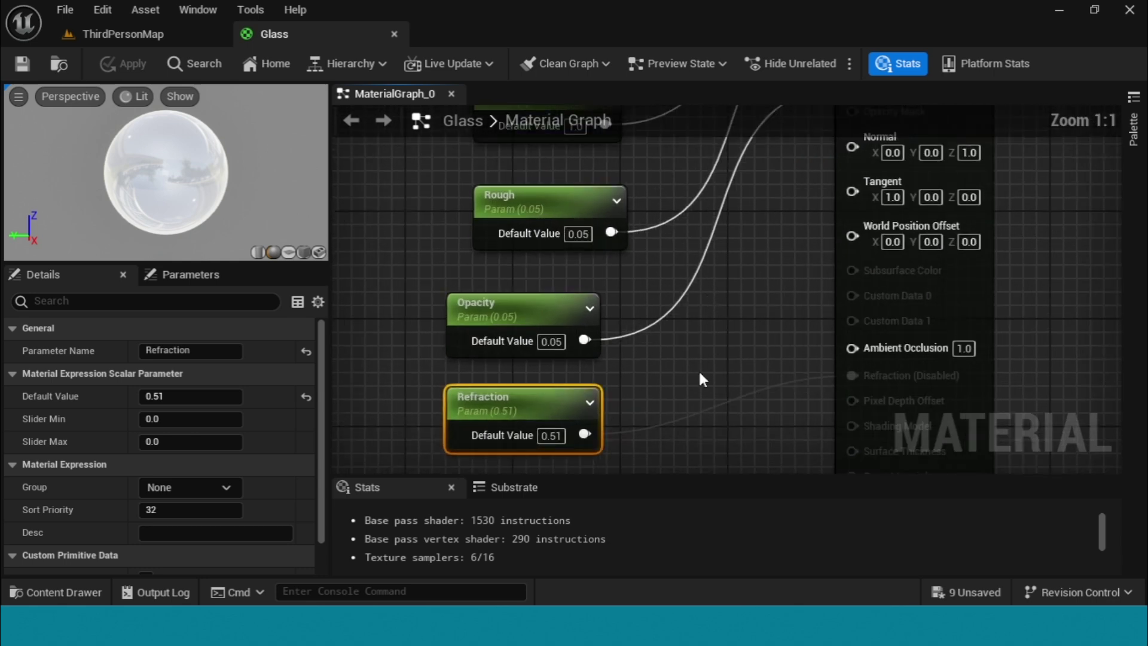
double_click(561, 340)
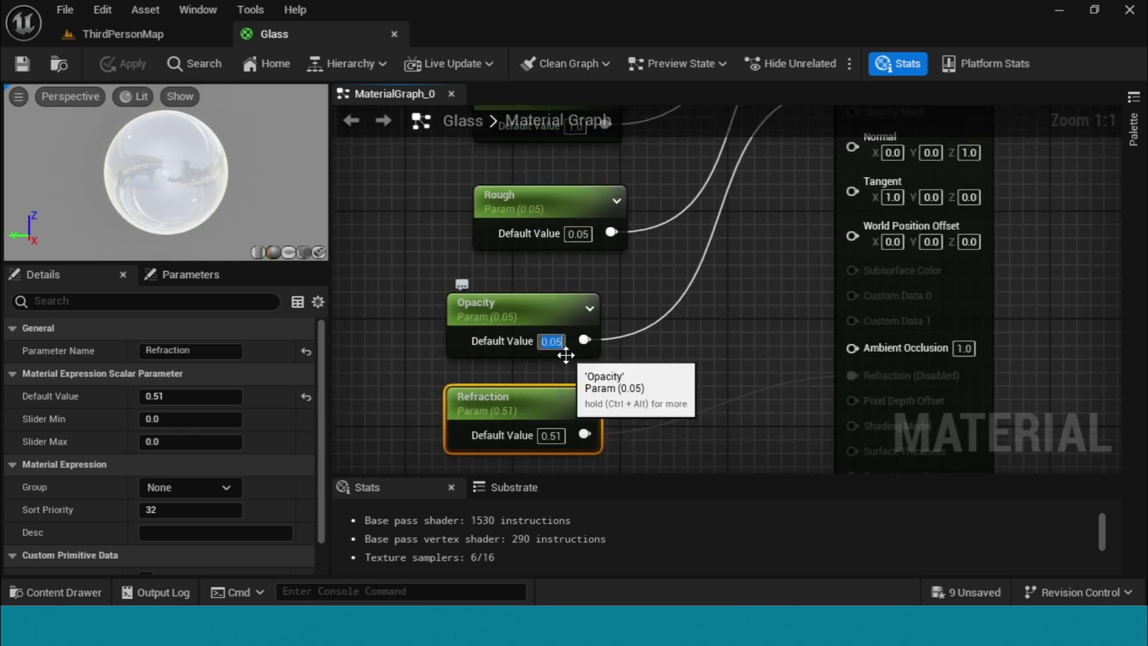
text(0.5)
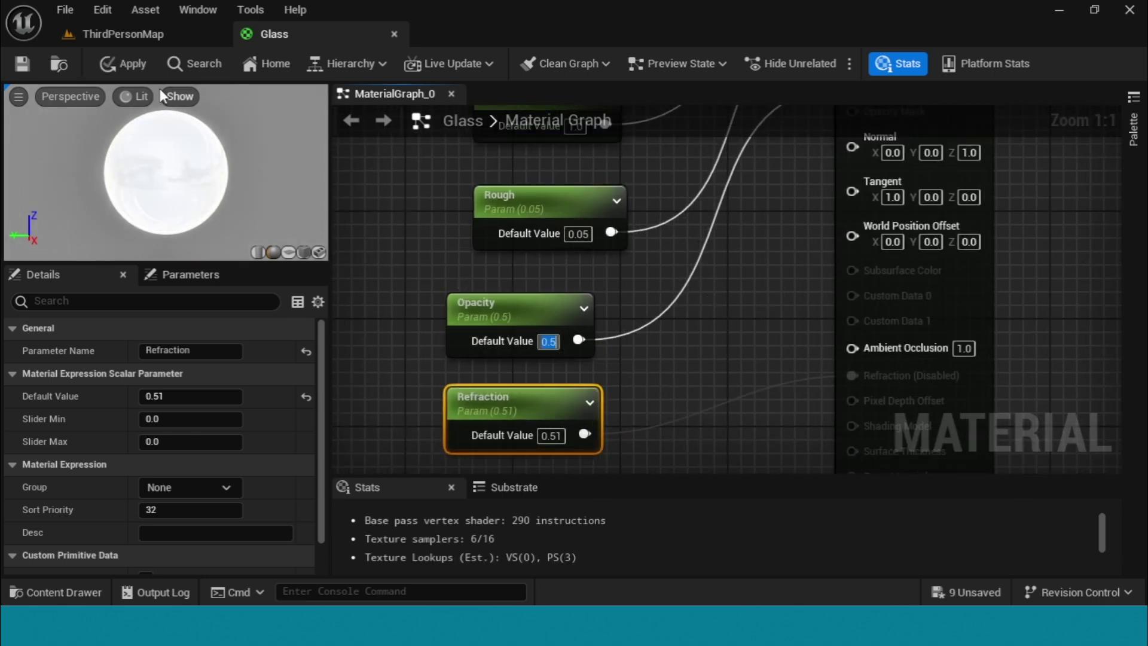
click(124, 63)
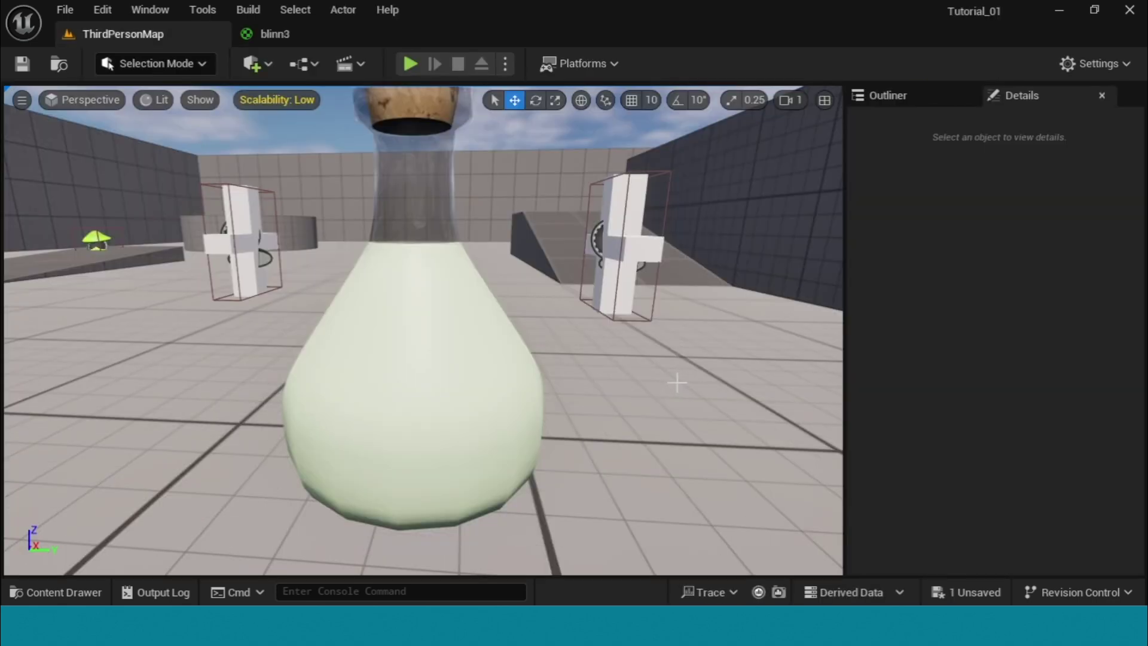
Step: View the whole bottle in the level and open the standardSurface1 material from the Magical folder
scroll(677, 383, down, 5)
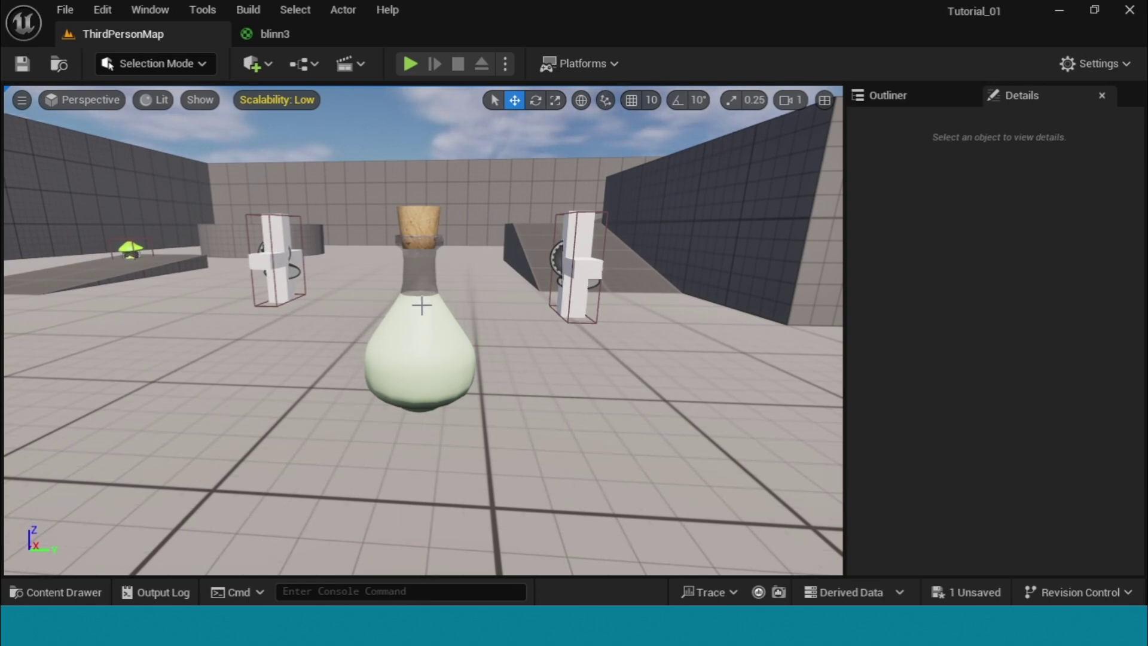
key(ctrl+space)
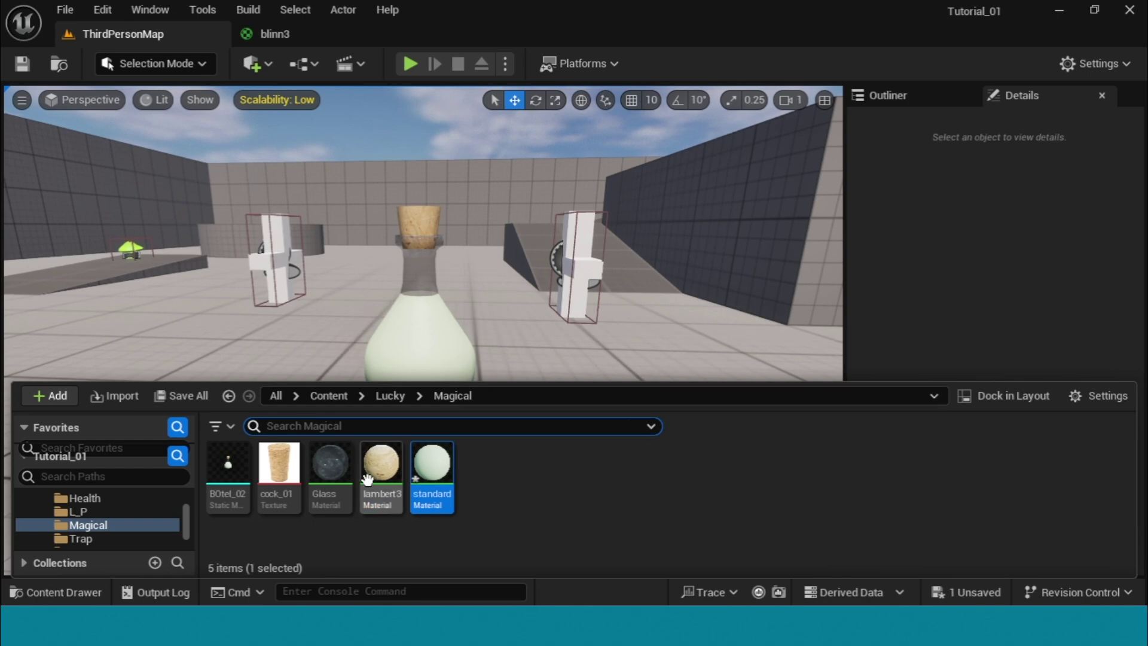
double_click(423, 472)
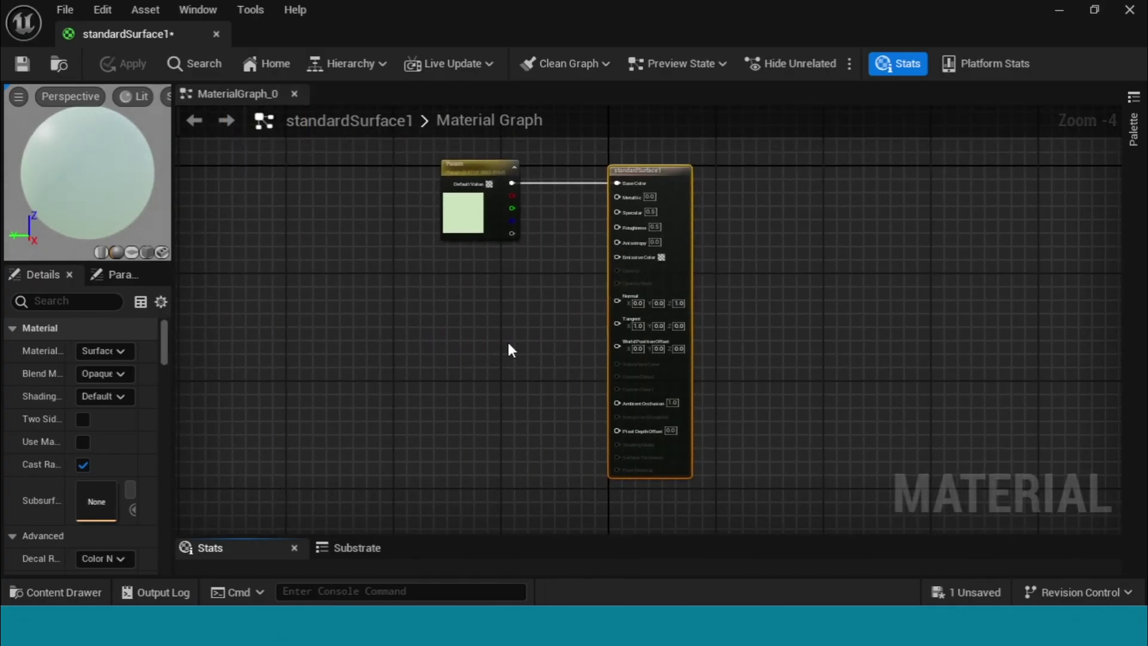
Step: Replace the base colour parameter with the Fresnel, 1-x and Multiply network containing InnerGlow, InnerBase, innerColour and Bright, beside the material output
right_drag(479, 320, 643, 449)
scroll(622, 413, up, 2)
drag(646, 236, 605, 229)
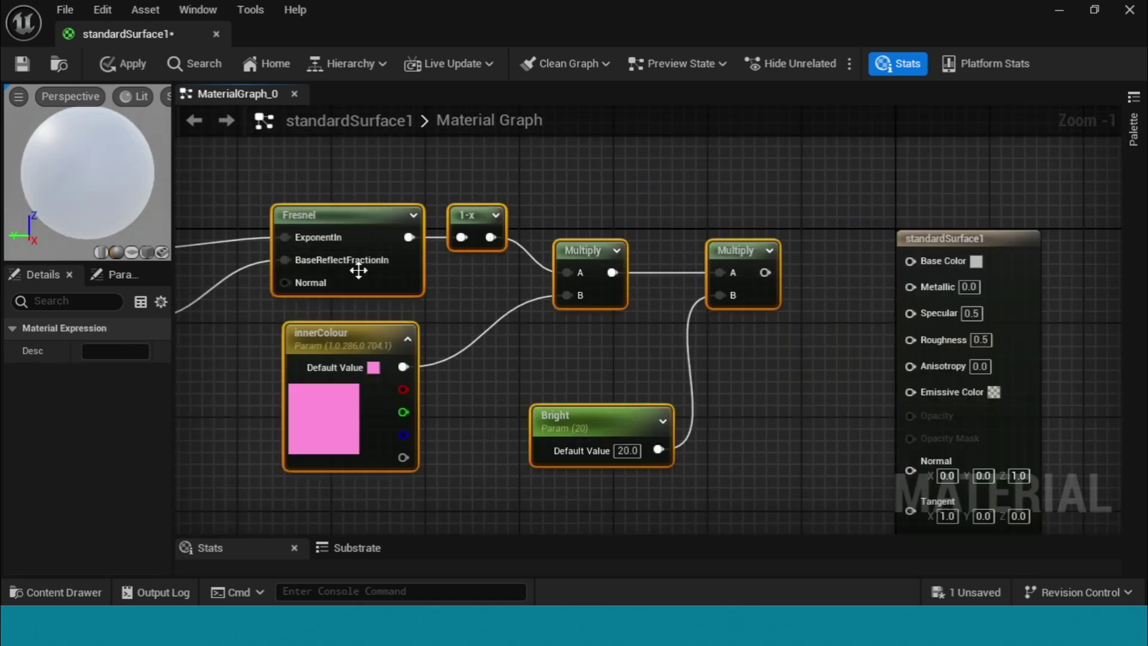
scroll(361, 308, up, 1)
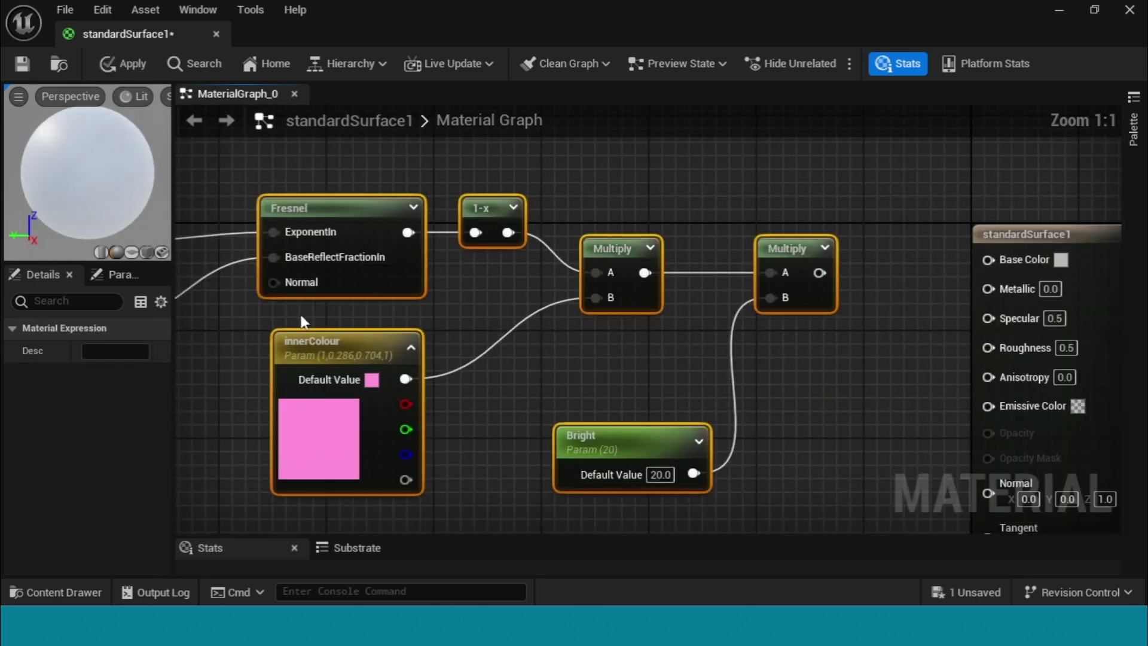
right_drag(300, 322, 535, 362)
click(456, 404)
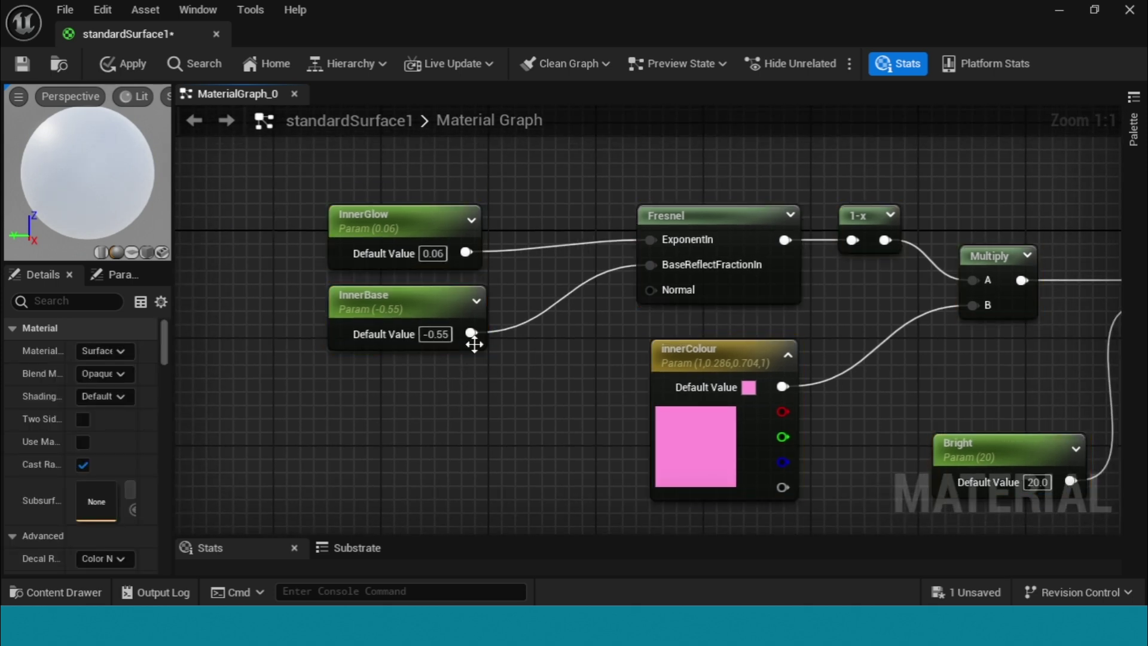
Step: Adjust the positions of the InnerGlow and InnerBase parameters and the Fresnel node they feed
mouse_move(397, 228)
mouse_down()
mouse_move(375, 201)
mouse_move(397, 215)
mouse_up()
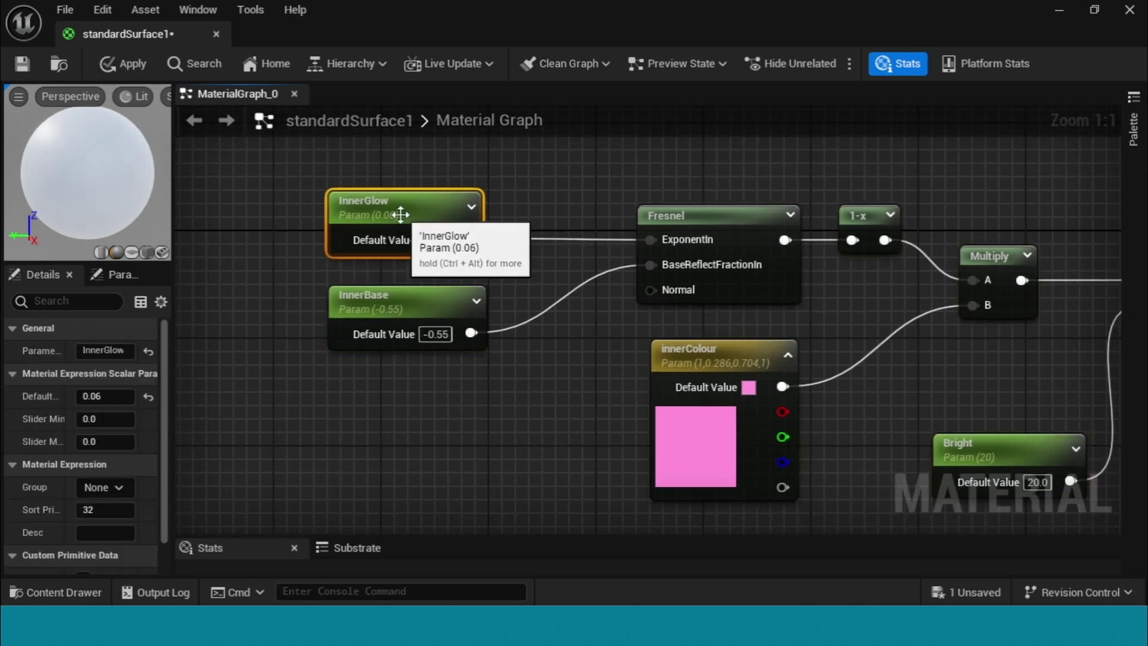
drag(435, 302, 407, 304)
right_drag(602, 326, 462, 358)
drag(583, 254, 551, 252)
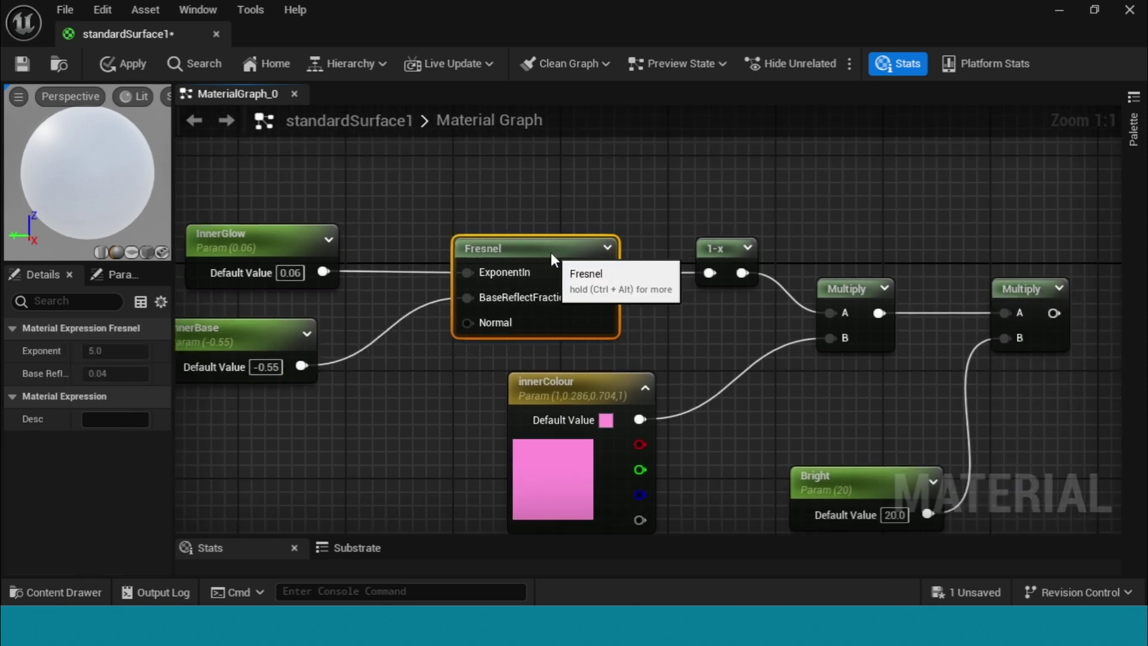
Step: Shift the innerColour parameter, the 1-x node and the first Multiply node slightly back towards the Fresnel node
right_drag(658, 319, 616, 323)
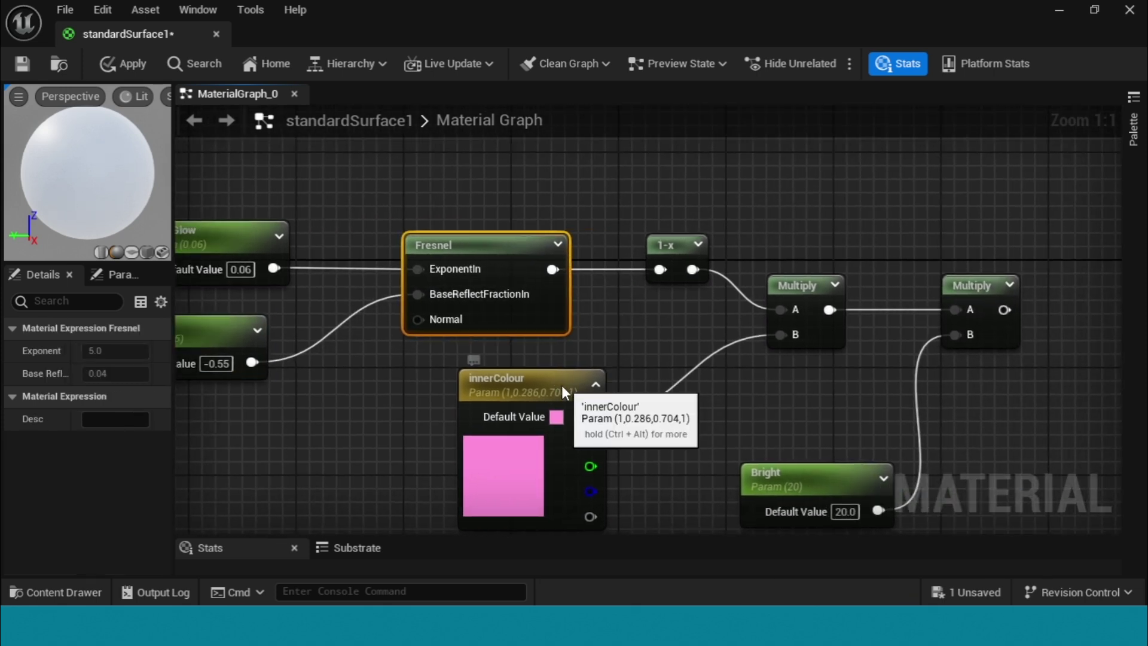
drag(561, 385, 536, 383)
right_drag(658, 390, 592, 389)
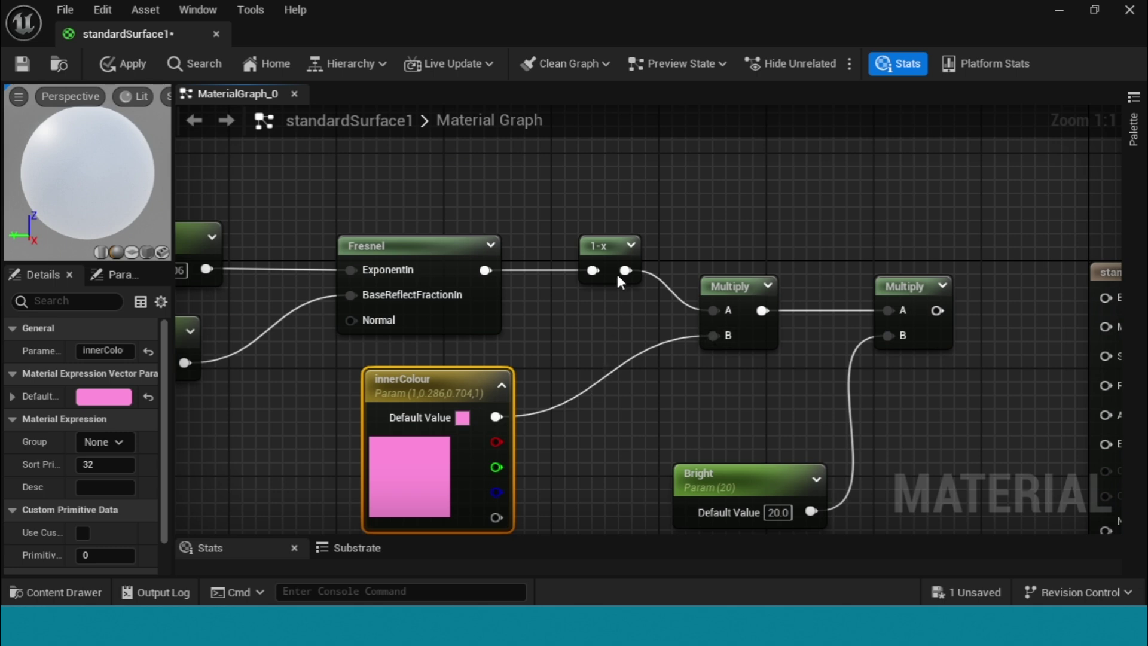
drag(625, 245, 612, 243)
right_drag(695, 386, 674, 386)
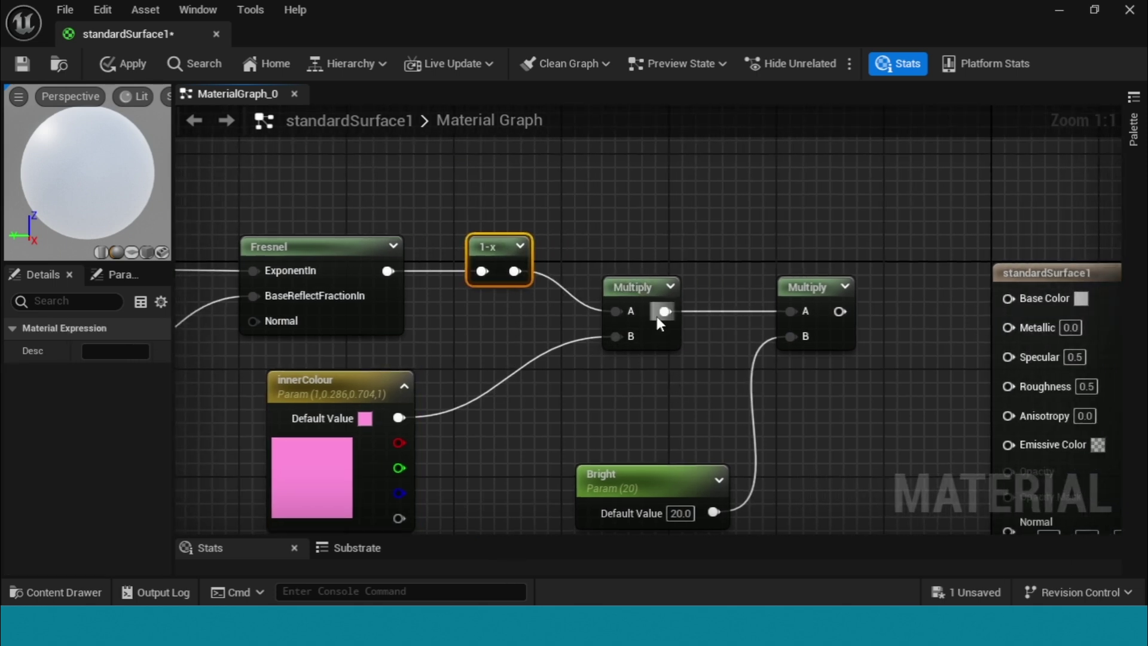
drag(638, 289, 625, 301)
Step: Move the second Multiply node closer to the first and raise the Bright parameter, then review the whole network
right_drag(668, 391, 633, 389)
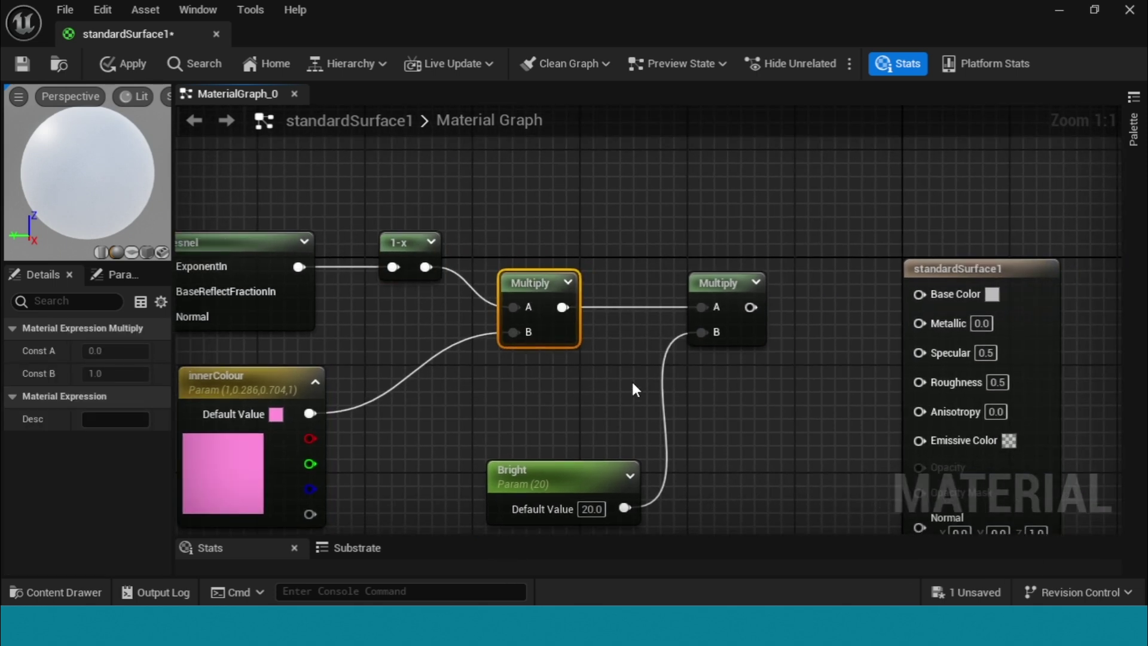
drag(705, 299, 690, 299)
right_drag(723, 429, 710, 368)
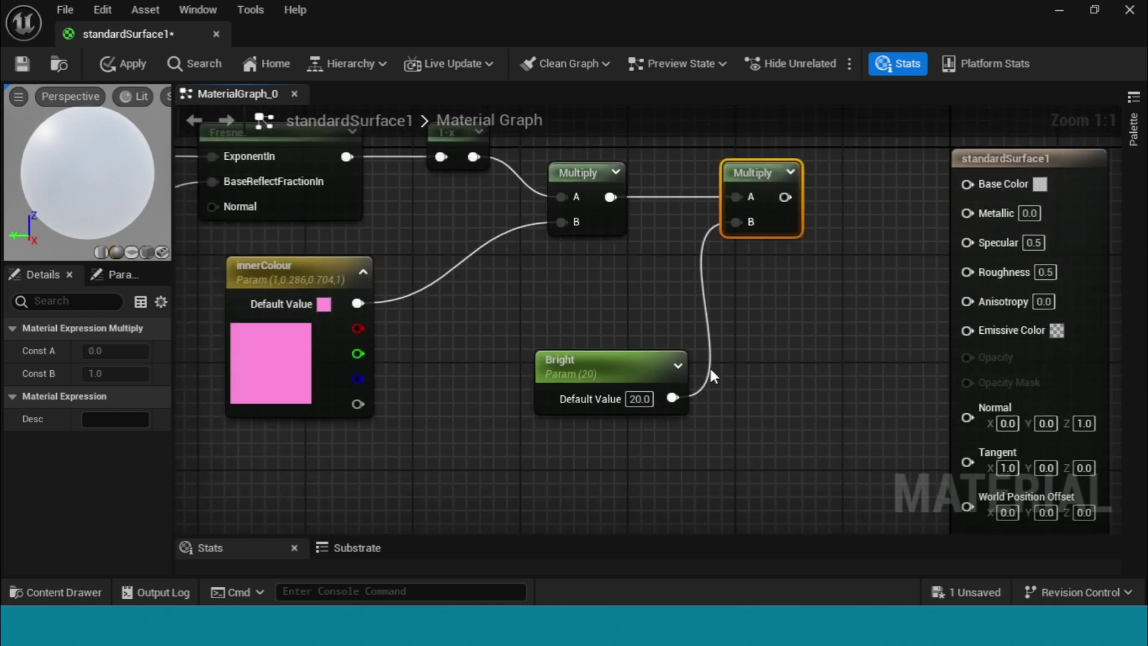
drag(651, 365, 651, 338)
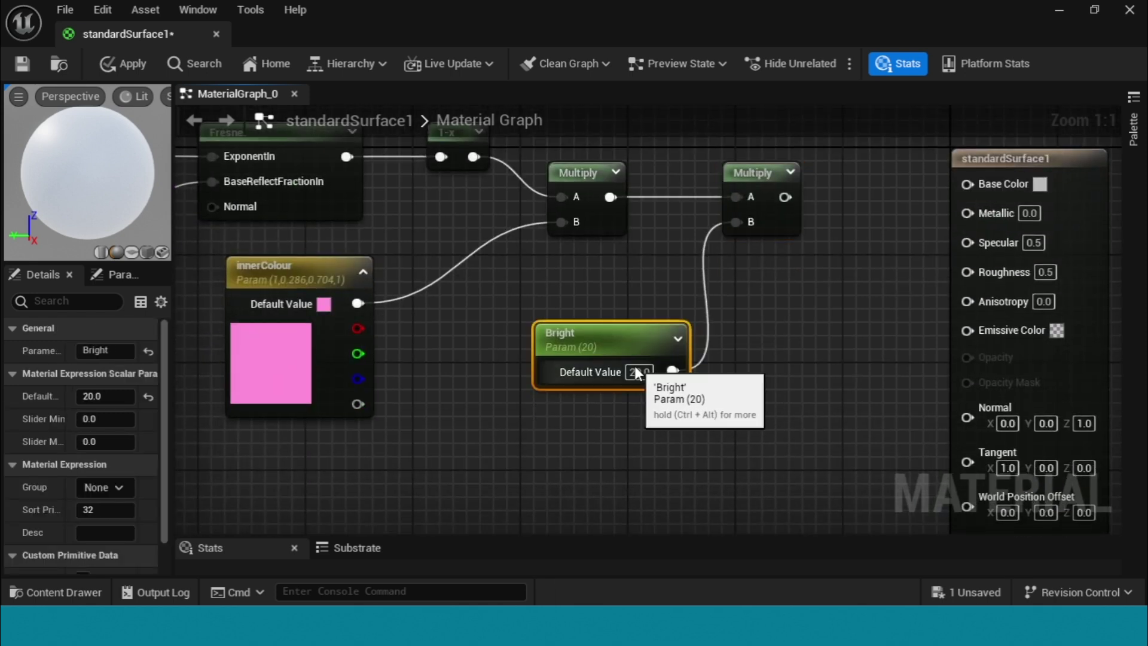
scroll(635, 376, down, 1)
right_drag(610, 457, 676, 472)
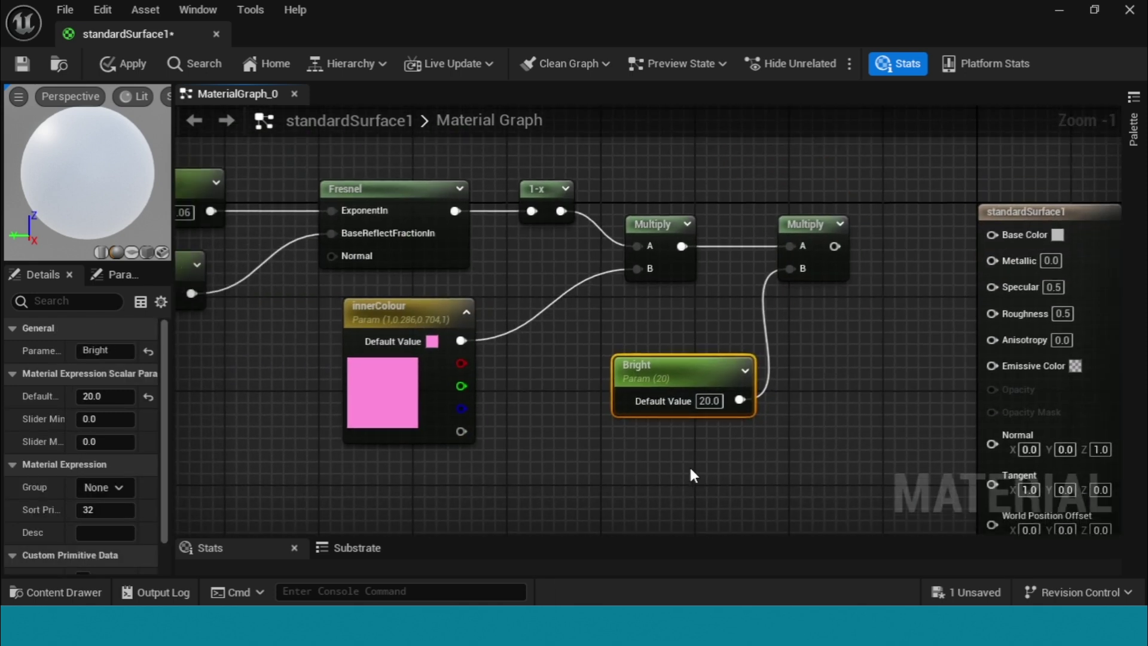
right_drag(513, 456, 695, 483)
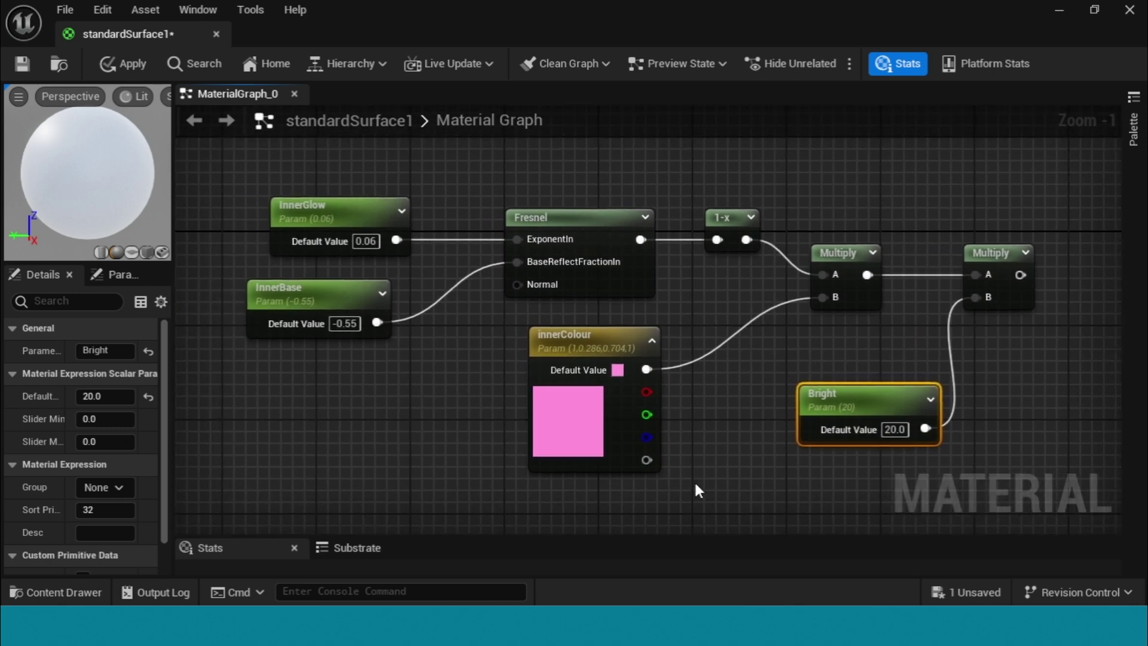
right_drag(697, 480, 686, 424)
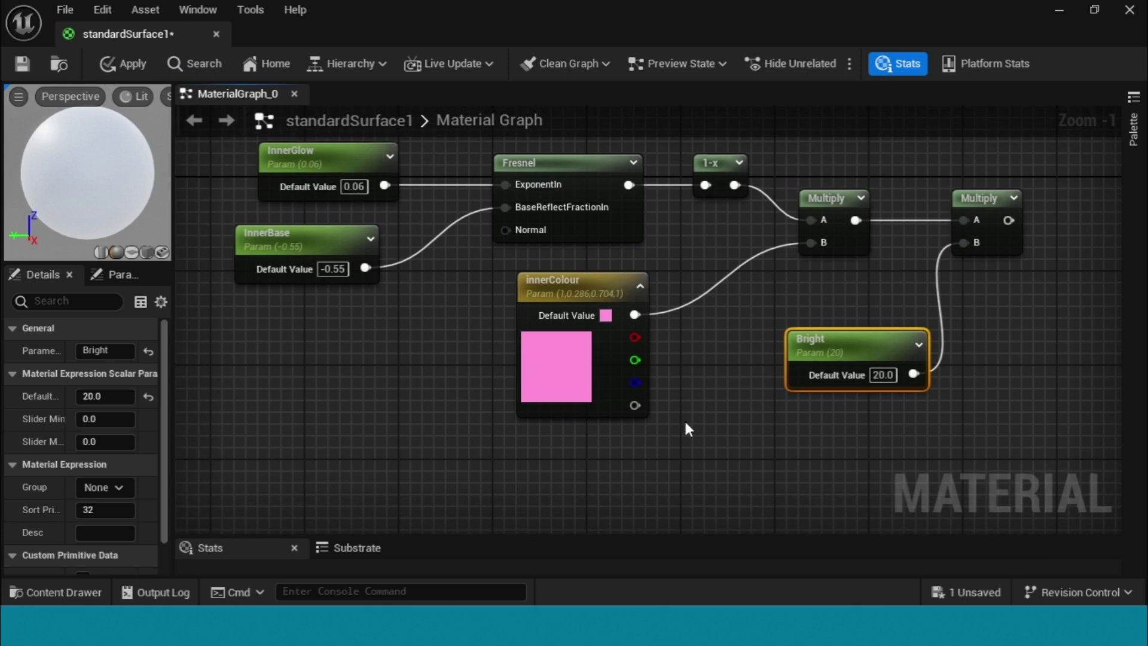
Step: Check in the content drawer's view settings that Show Engine Content is enabled
key(ctrl+space)
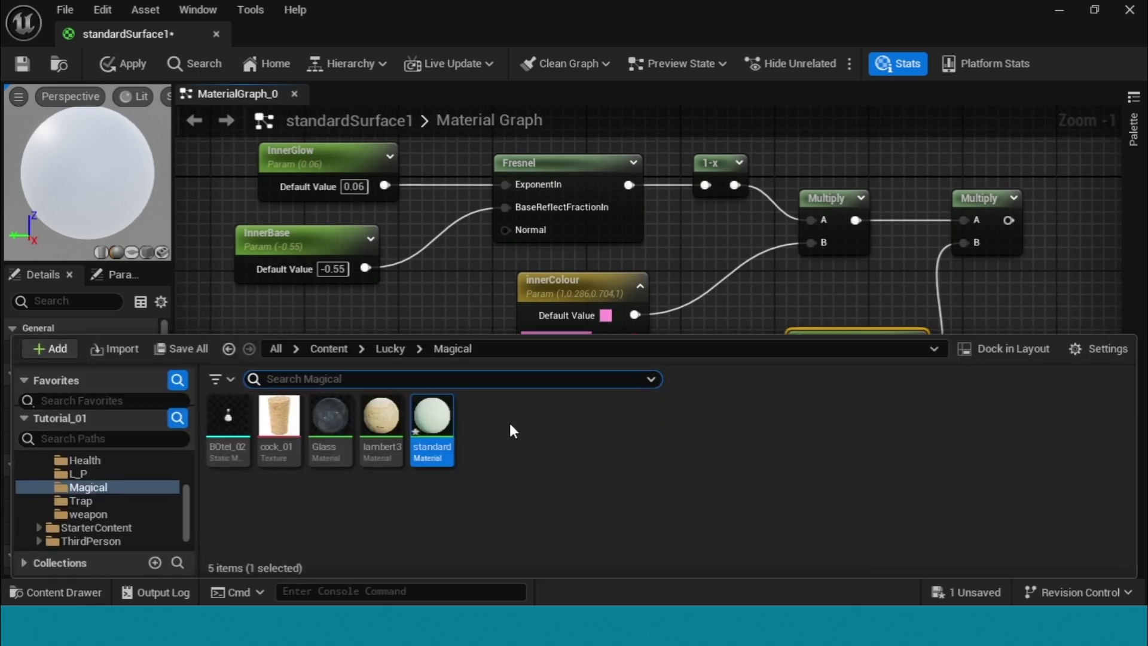
mouse_move(306, 418)
click(1104, 356)
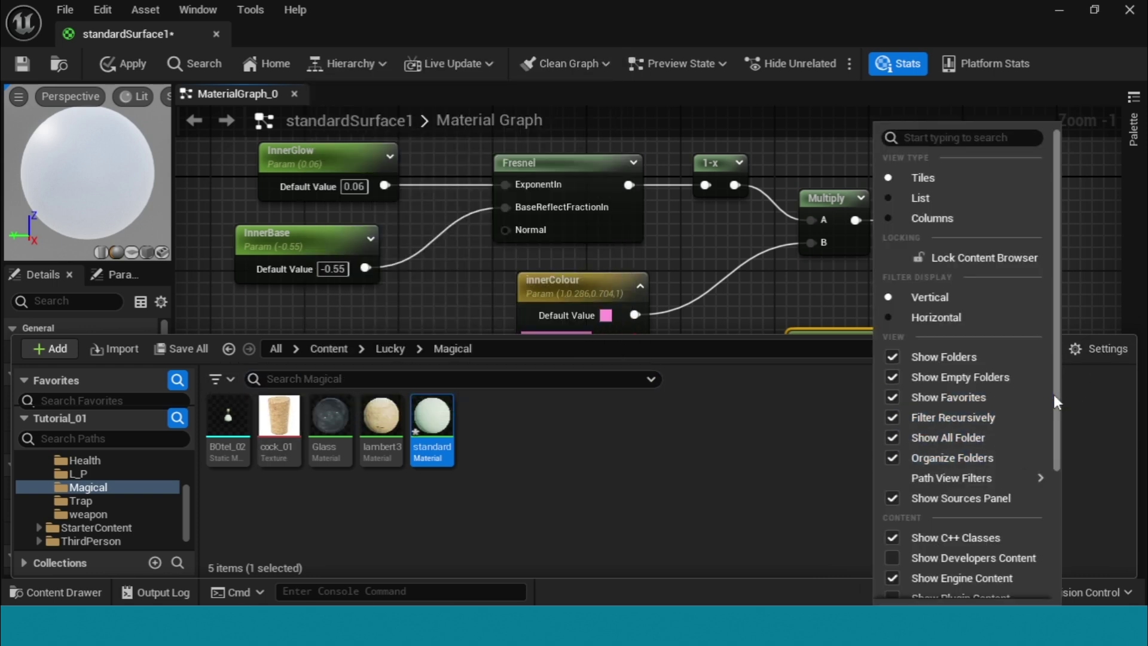
drag(1053, 394, 1064, 528)
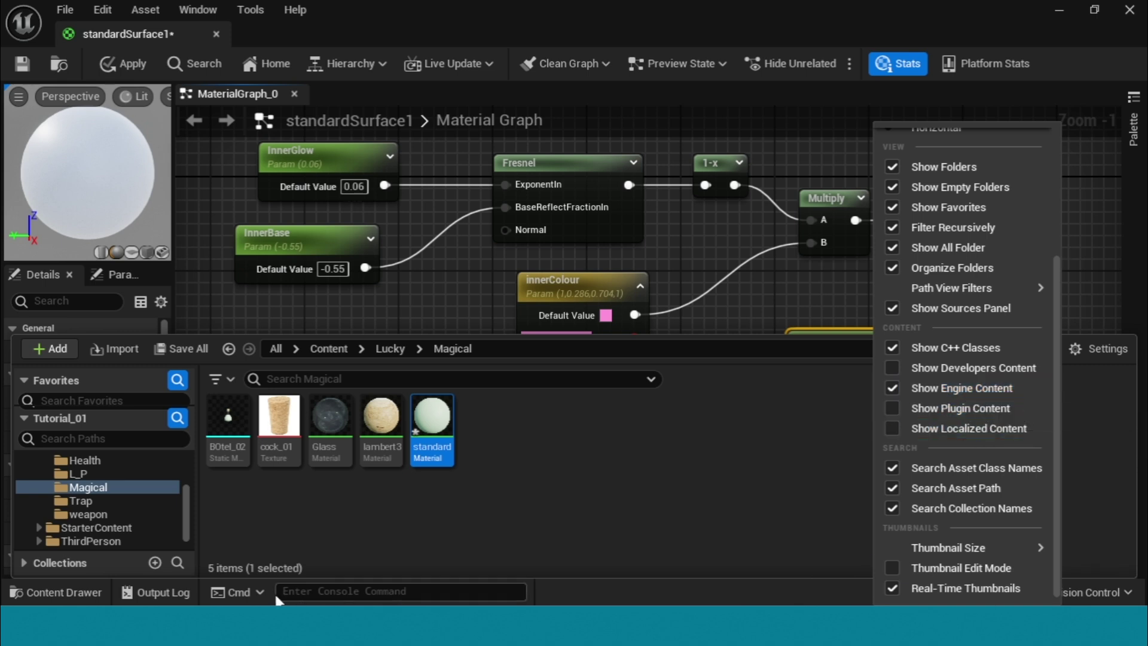
click(362, 487)
Step: Search the Engine content folder for "motion 4way"
drag(189, 518, 189, 524)
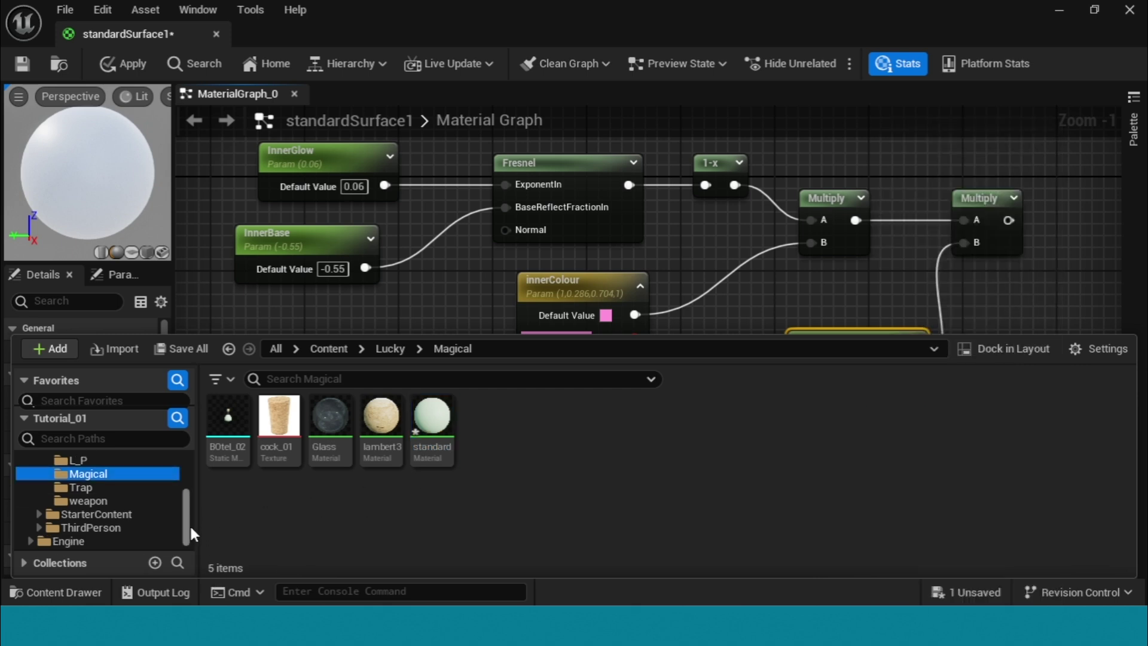
double_click(51, 541)
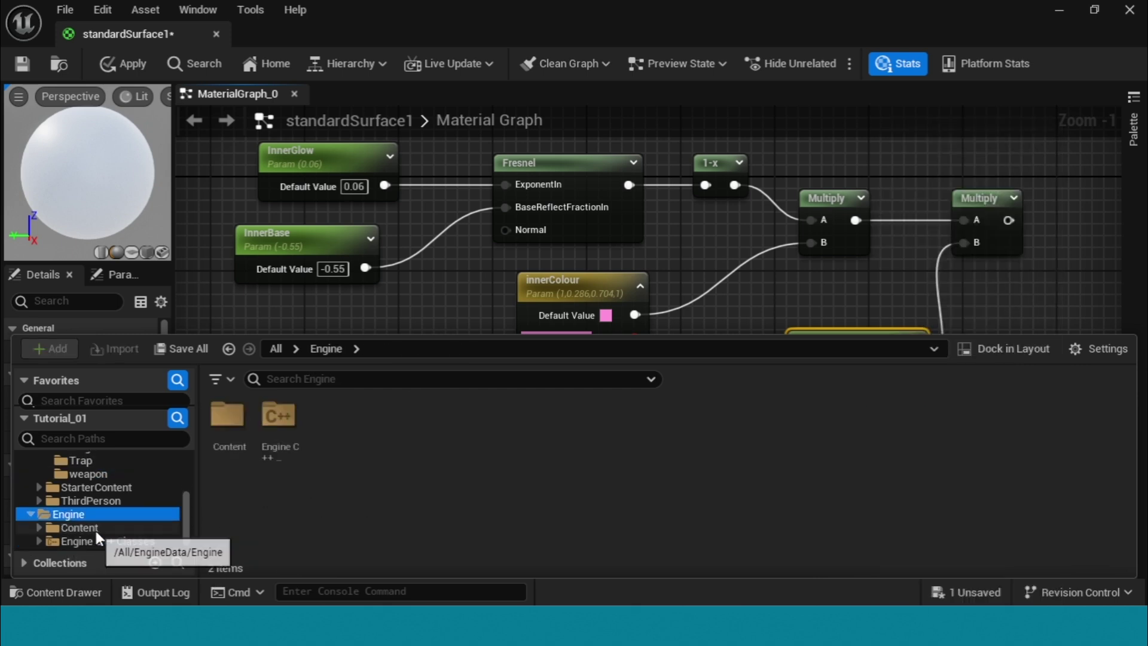
click(280, 378)
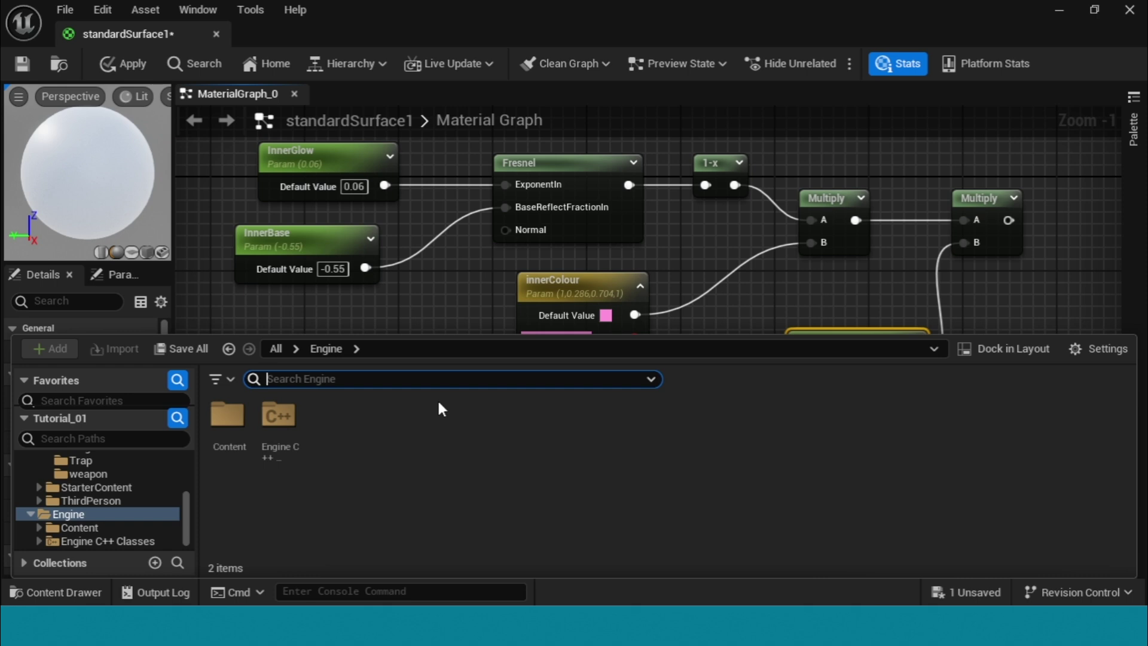
text(mot)
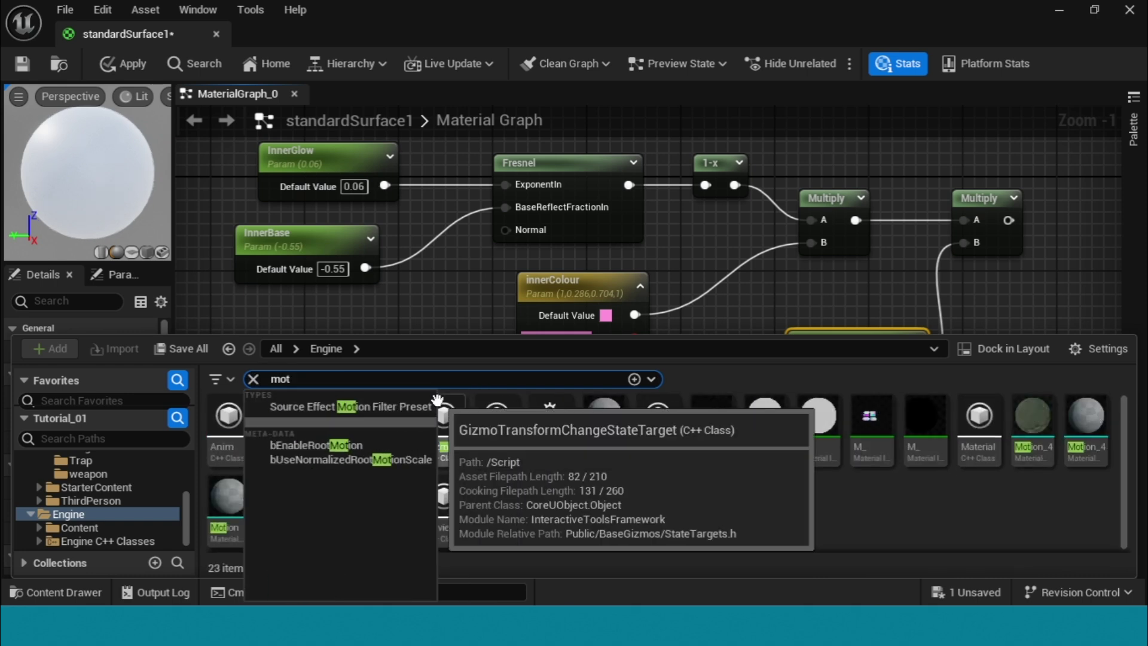
text(ion)
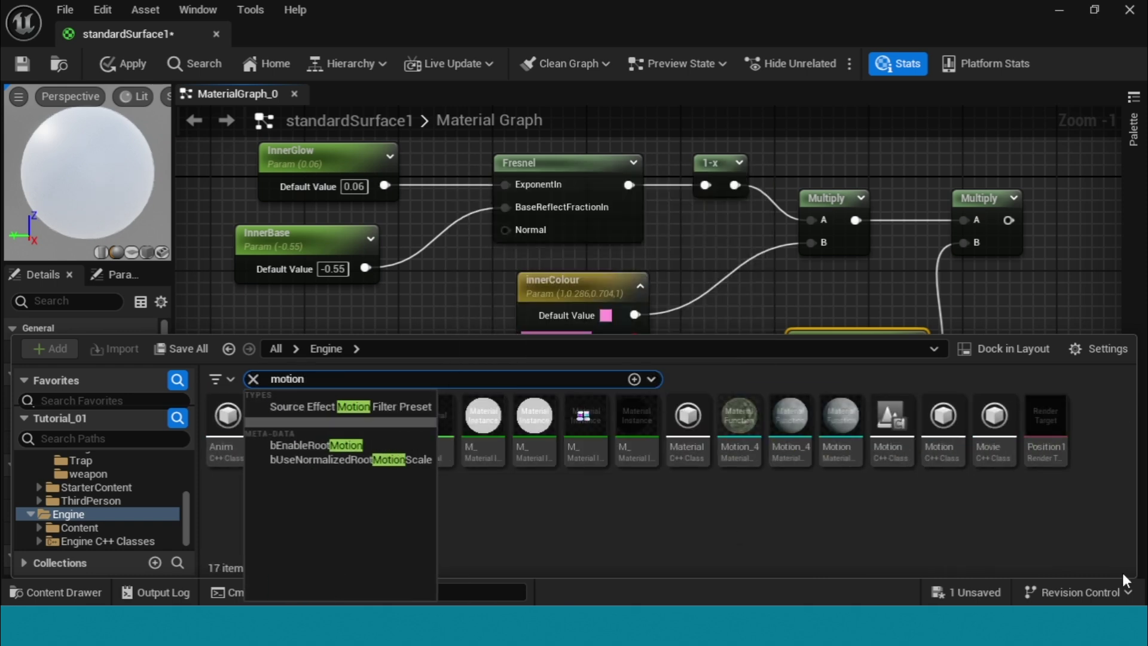
text( 4way)
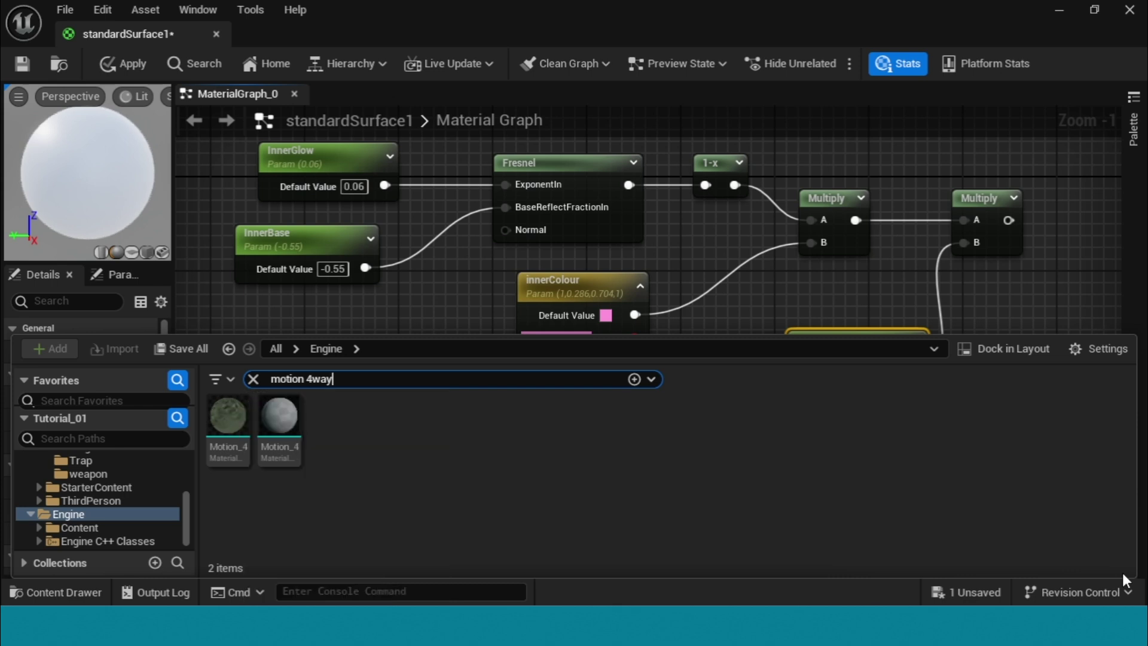
Step: Add the Motion_4WayChaos function to the material graph and place it below the Bright parameter
drag(228, 415, 407, 290)
drag(476, 289, 773, 264)
right_drag(950, 321, 844, 482)
drag(690, 431, 702, 420)
right_drag(795, 453, 941, 405)
right_drag(898, 474, 917, 454)
Step: Create two scalar parameters beside the Motion_4WayChaos node and name the first one Speed
click(527, 368)
text(sss)
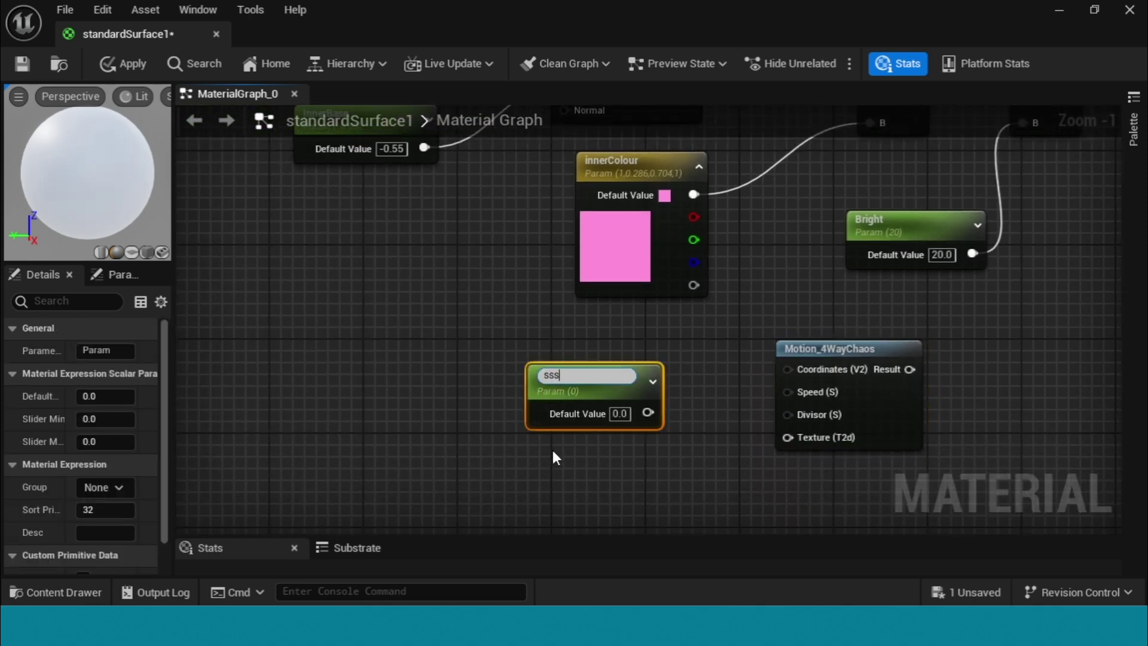
click(552, 449)
click(557, 452)
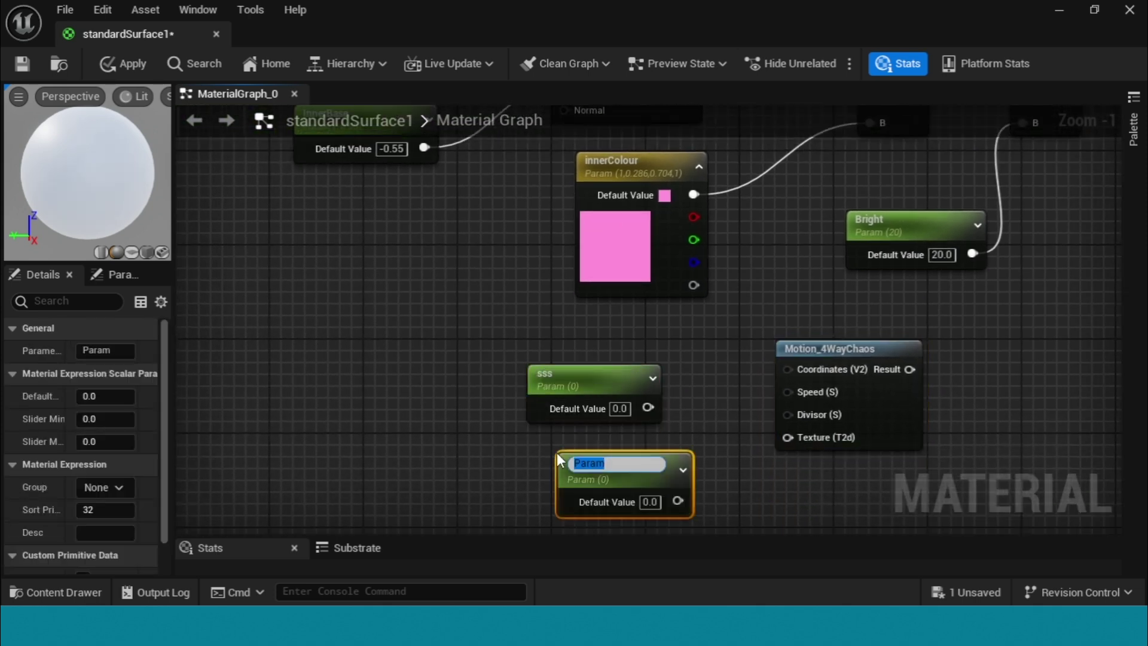
double_click(579, 384)
text(Speed)
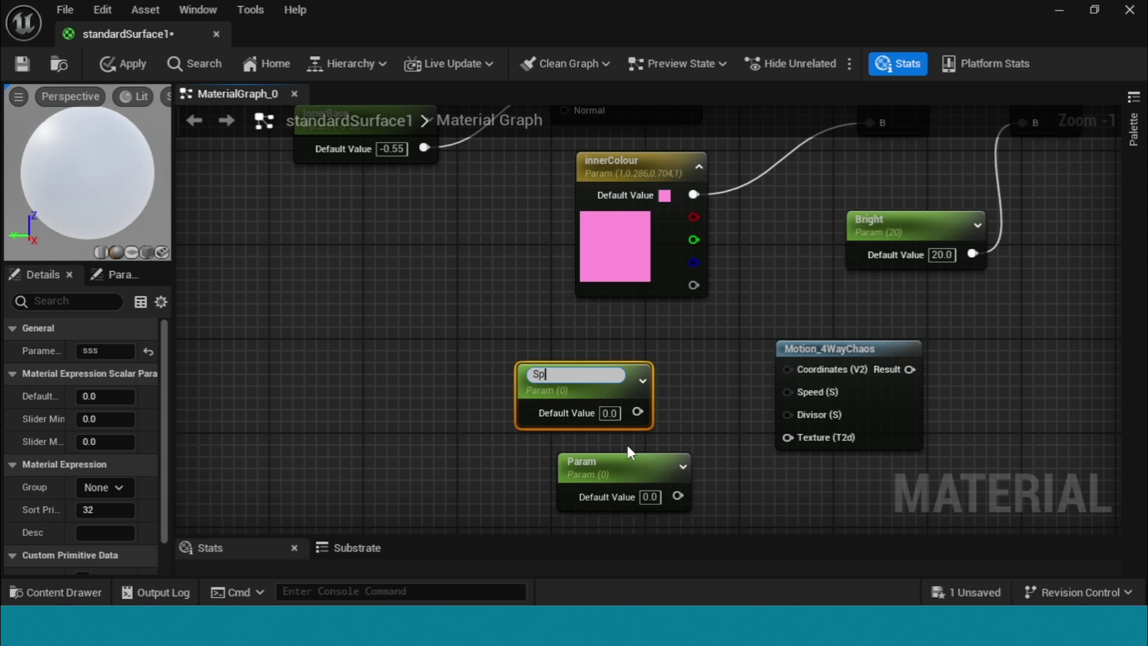
key(Return)
Step: Place the second scalar parameter directly beneath Speed and rename it Divisor
drag(625, 471, 585, 454)
right_drag(693, 473, 688, 423)
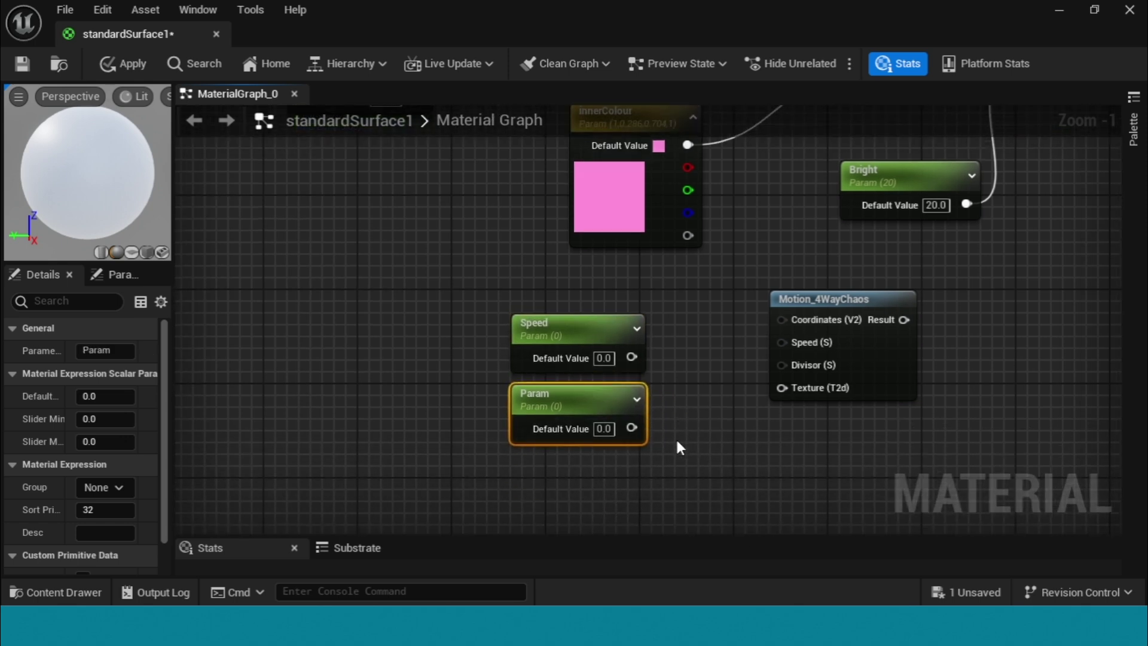
double_click(549, 400)
text(Divi)
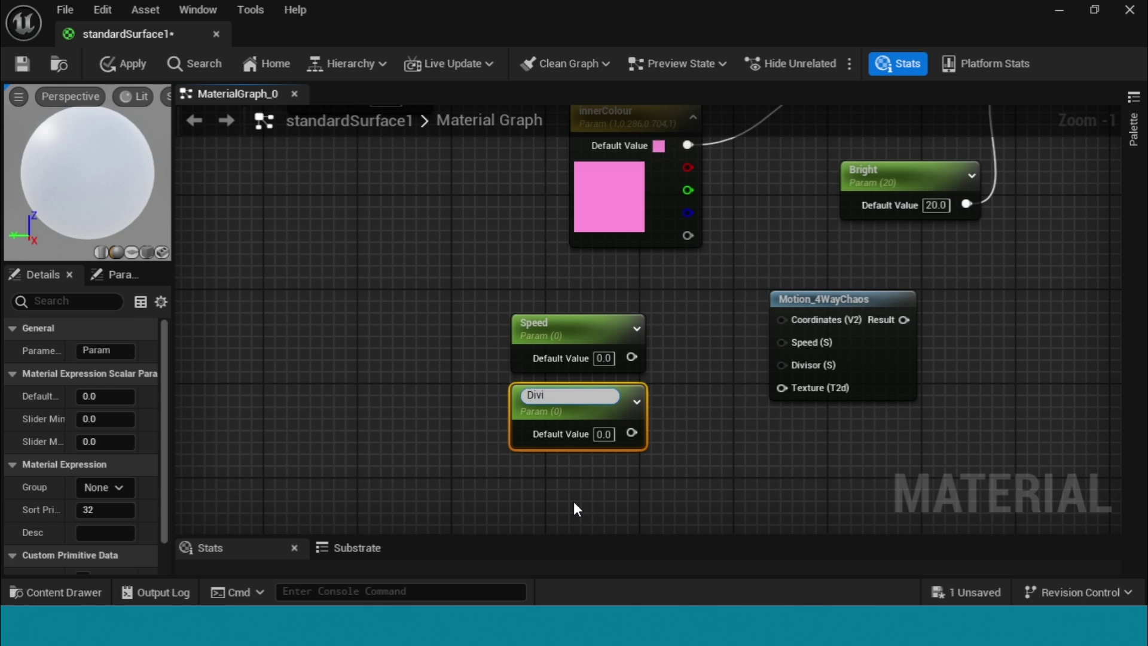
text(son)
key(BackSpace)
text(r)
click(676, 467)
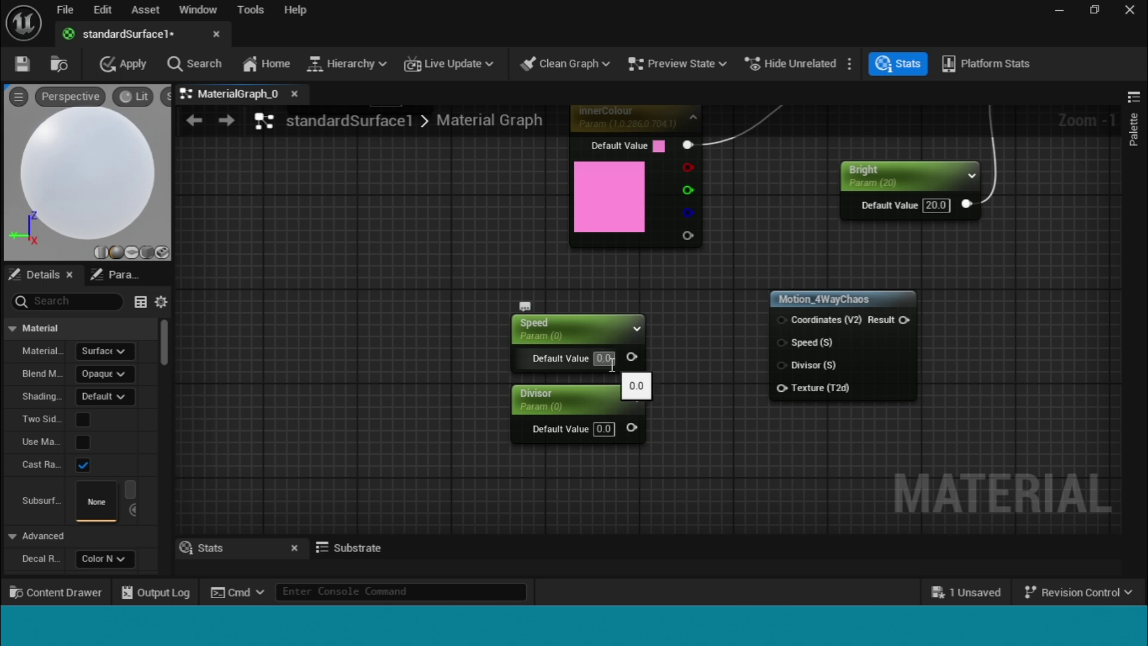
Step: Set the default value of Speed to 0.1 and of Divisor to 1
text(0.1)
key(Return)
click(601, 429)
text(1)
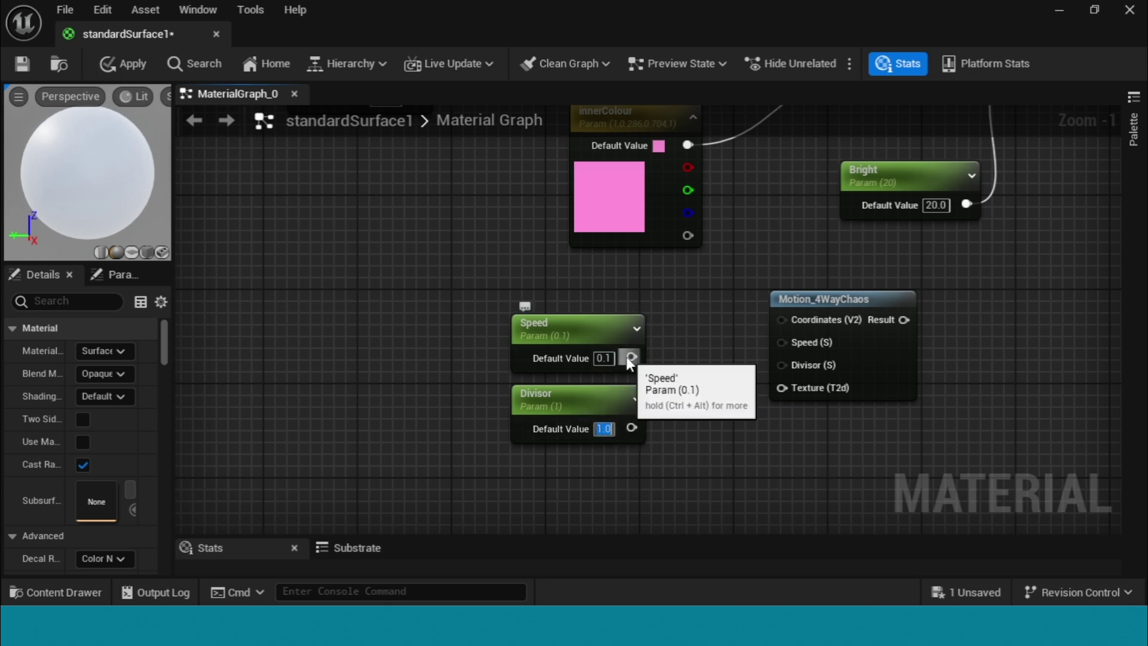
Step: Connect Speed and Divisor to the matching inputs of Motion_4WayChaos, and move both parameters lower together
drag(631, 357, 782, 342)
drag(631, 427, 783, 366)
scroll(752, 440, down, 1)
drag(740, 318, 683, 389)
drag(673, 333, 677, 395)
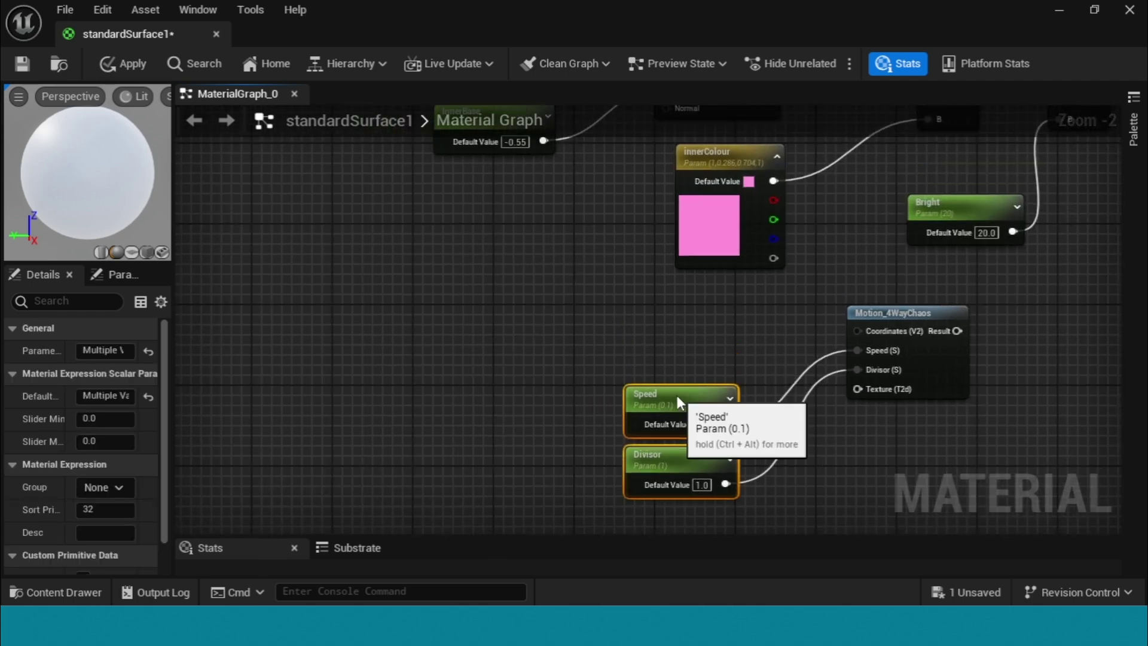
Step: Add a BumpOffset node, connect its output to the Coordinates input of Motion_4WayChaos, and align it with that input
scroll(694, 343, up, 1)
right_drag(694, 344, 742, 331)
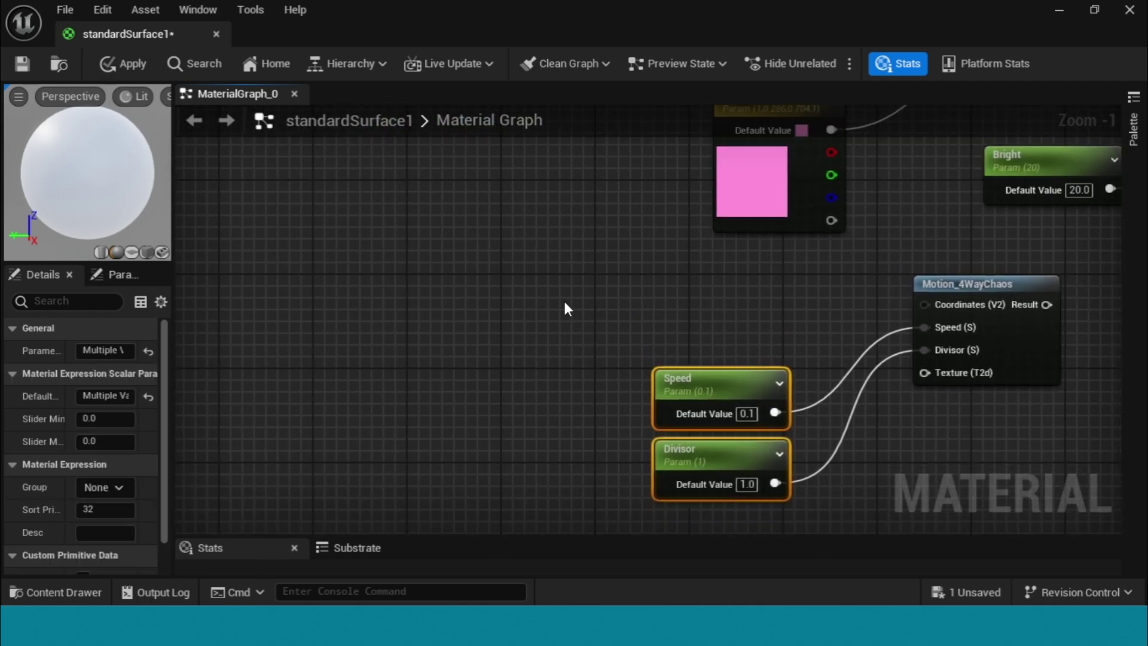
right_click(563, 299)
text(bump)
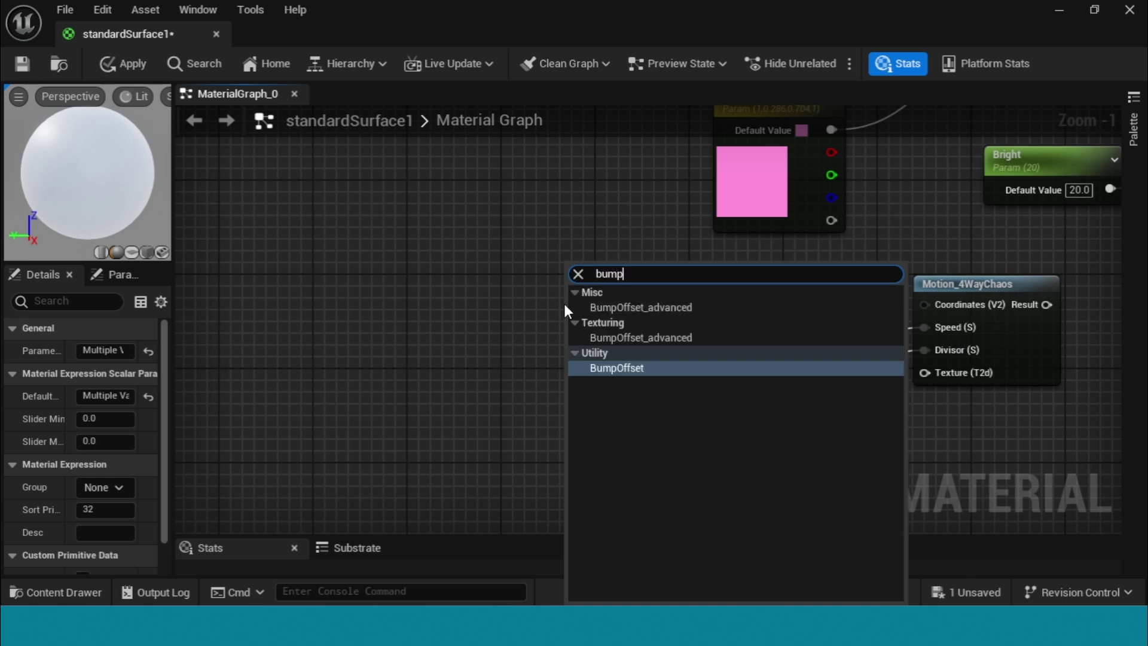
key(Return)
drag(611, 285, 552, 226)
drag(635, 247, 925, 304)
drag(572, 247, 536, 305)
Step: Add a Multiply node and place it on the input side of BumpOffset
right_drag(479, 245, 675, 243)
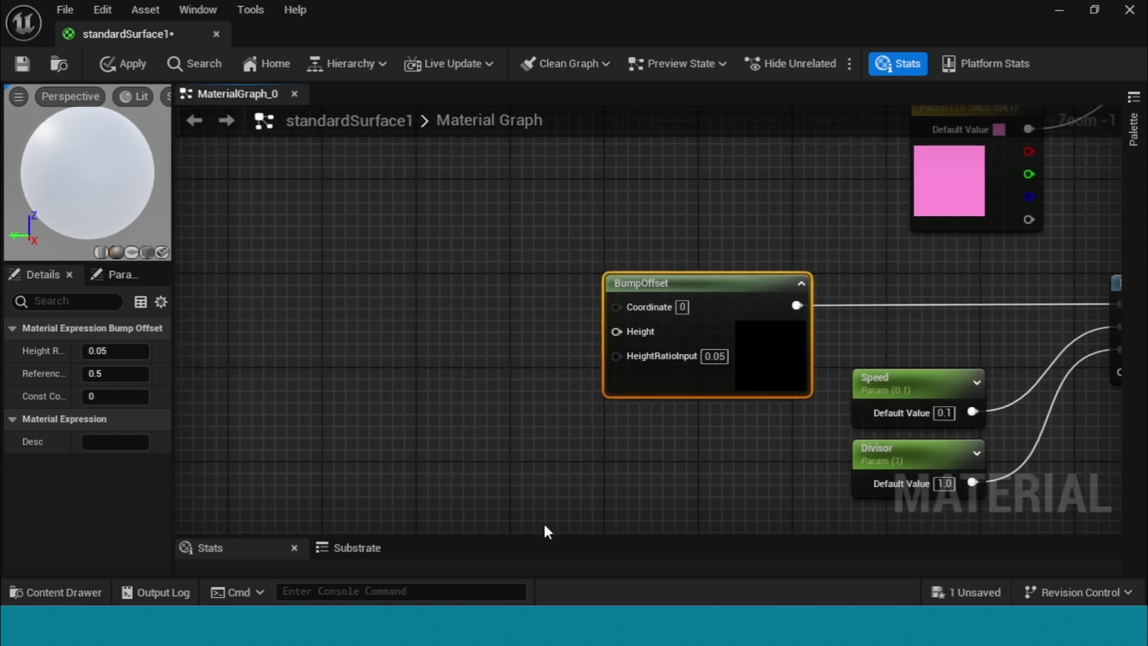
right_drag(589, 447, 629, 431)
right_click(630, 430)
text(m)
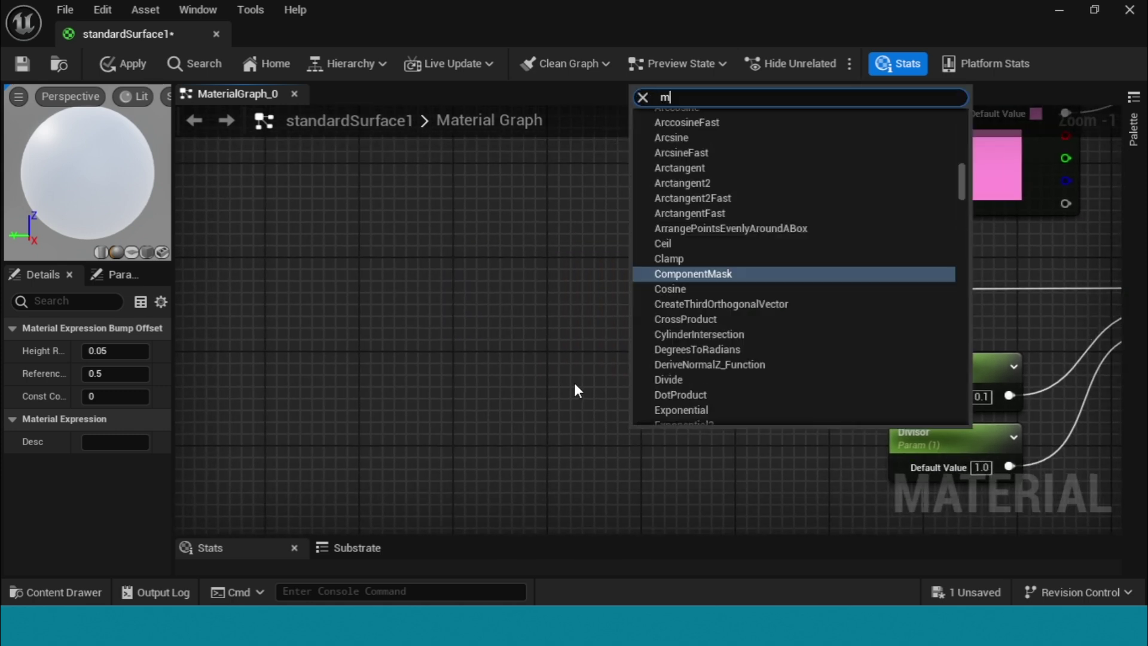
click(526, 339)
key(m)
click(527, 339)
scroll(580, 389, up, 1)
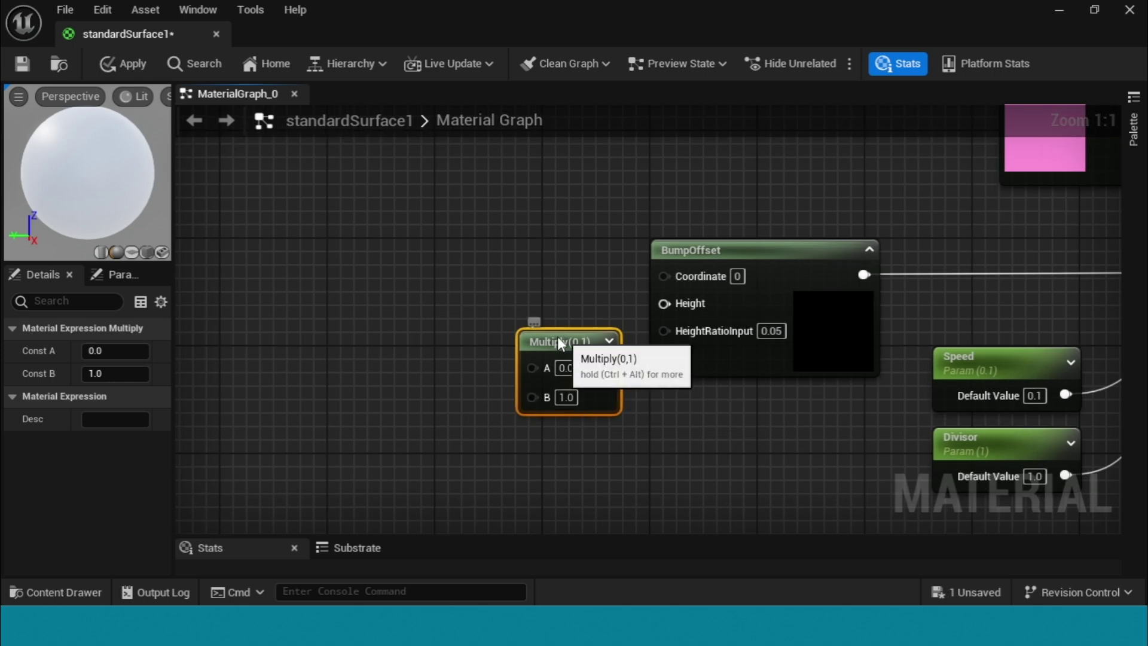
drag(557, 336, 514, 325)
Step: Add a TextureCoordinate node, connect it to input A of Multiply, and place it level with BumpOffset
right_drag(592, 428, 724, 396)
right_click(474, 299)
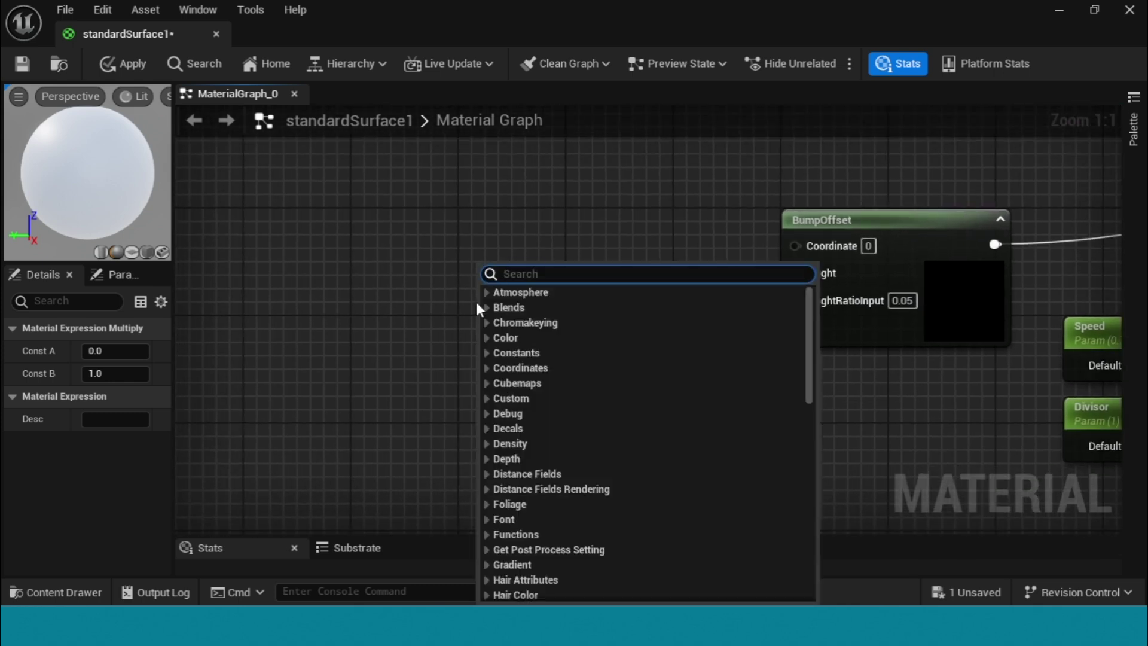
text(texto)
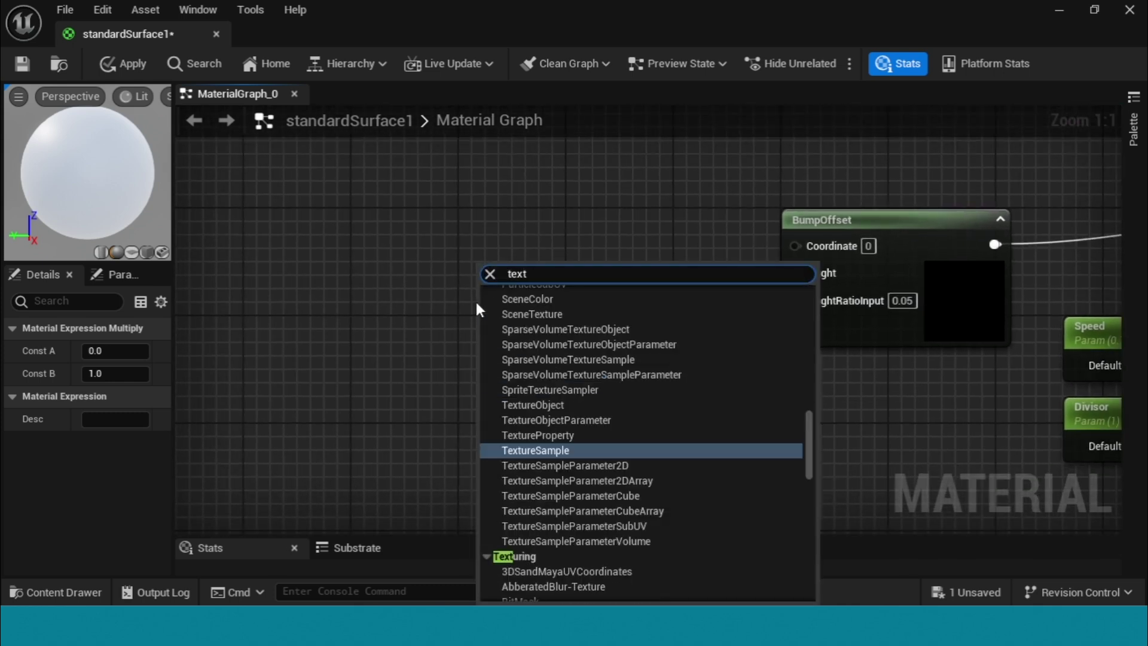
key(BackSpace)
key(BackSpace)
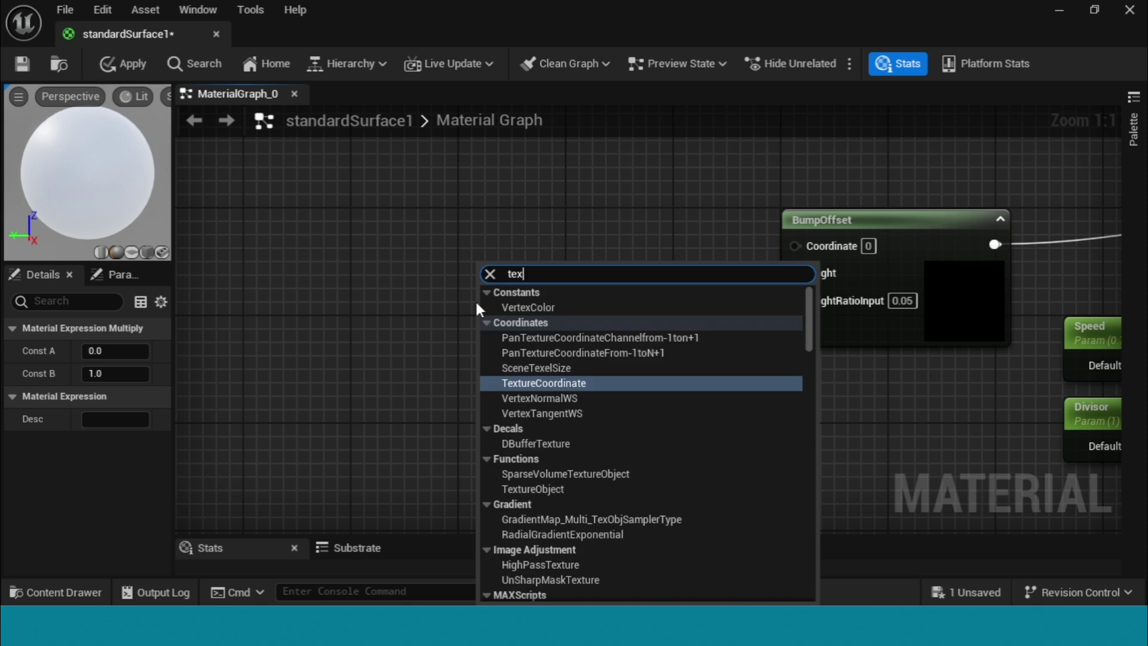
click(562, 383)
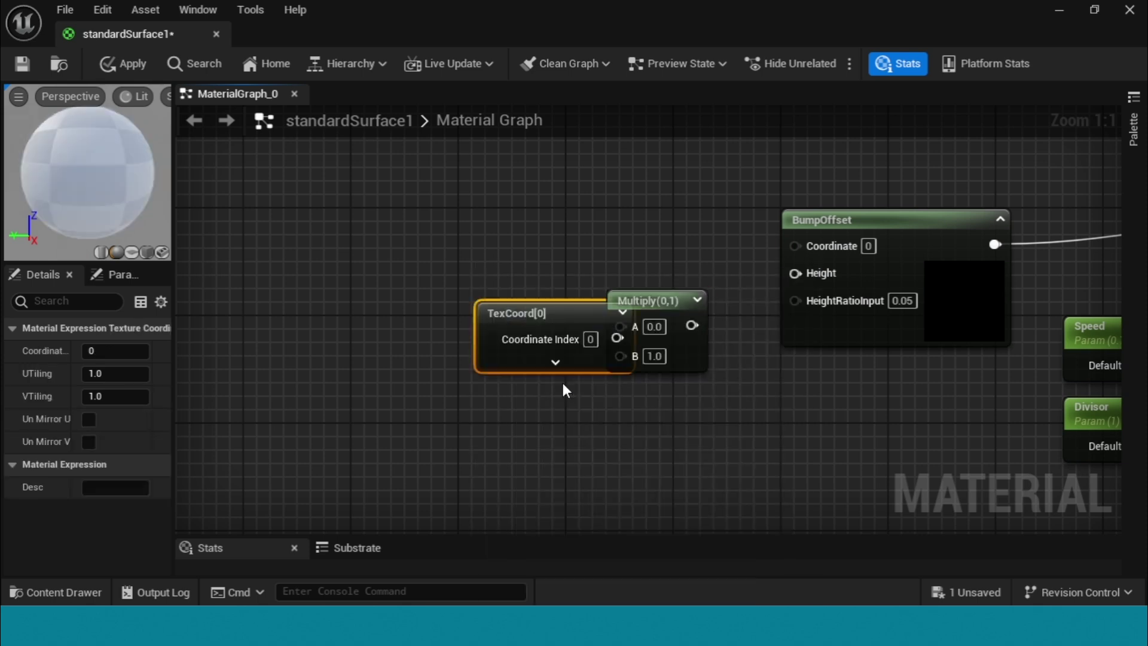
drag(561, 315, 434, 263)
right_drag(451, 401, 548, 391)
drag(567, 276, 709, 316)
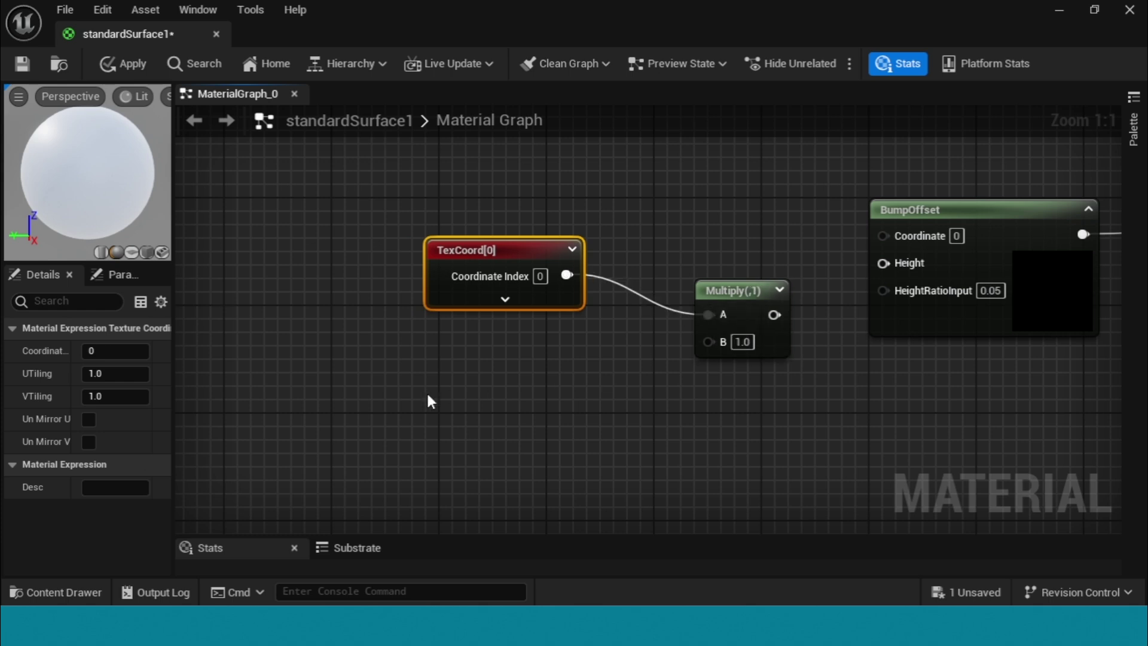
drag(513, 250, 499, 211)
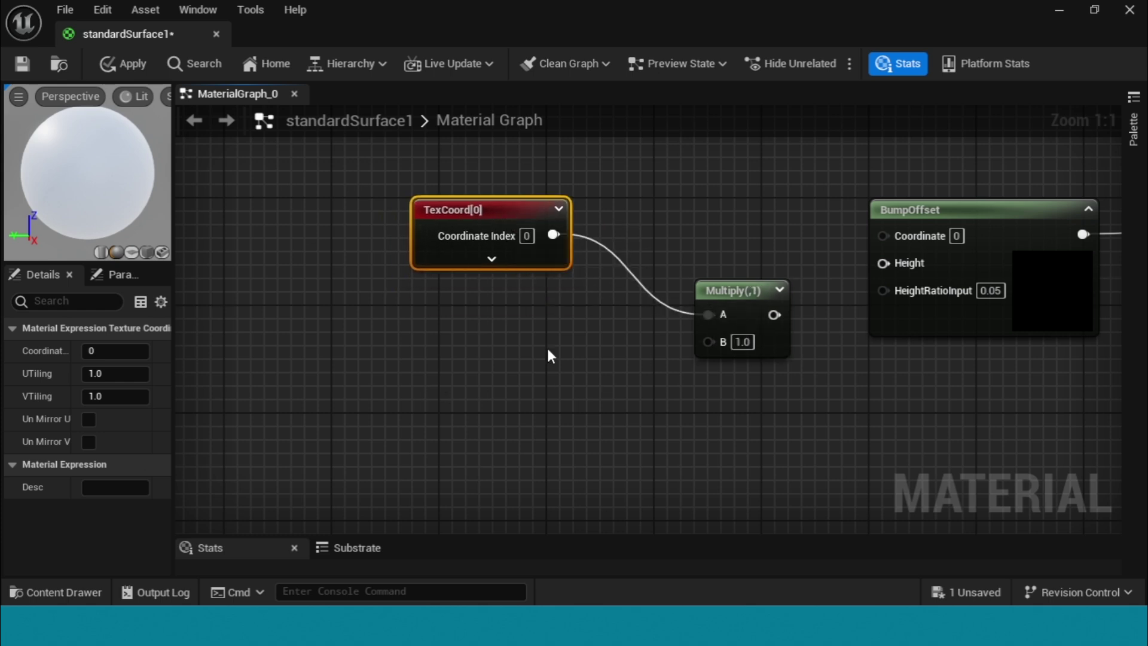
Step: Add a scalar parameter named UVSize with default value 1 and connect it to input B of Multiply
click(427, 369)
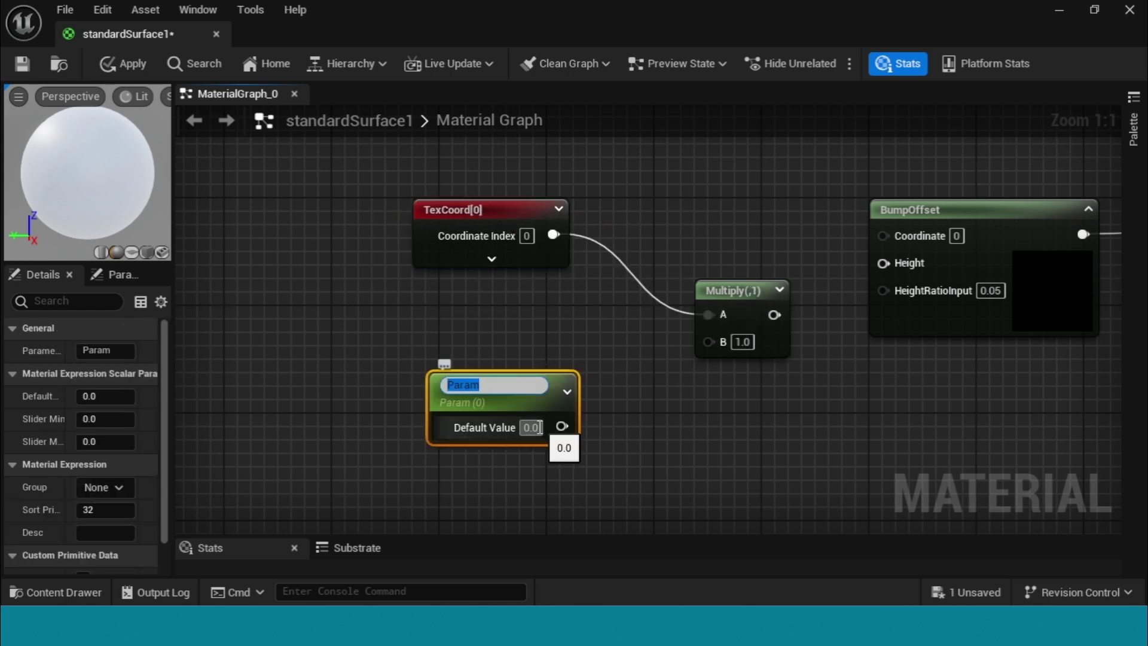
text(UVSize)
key(Return)
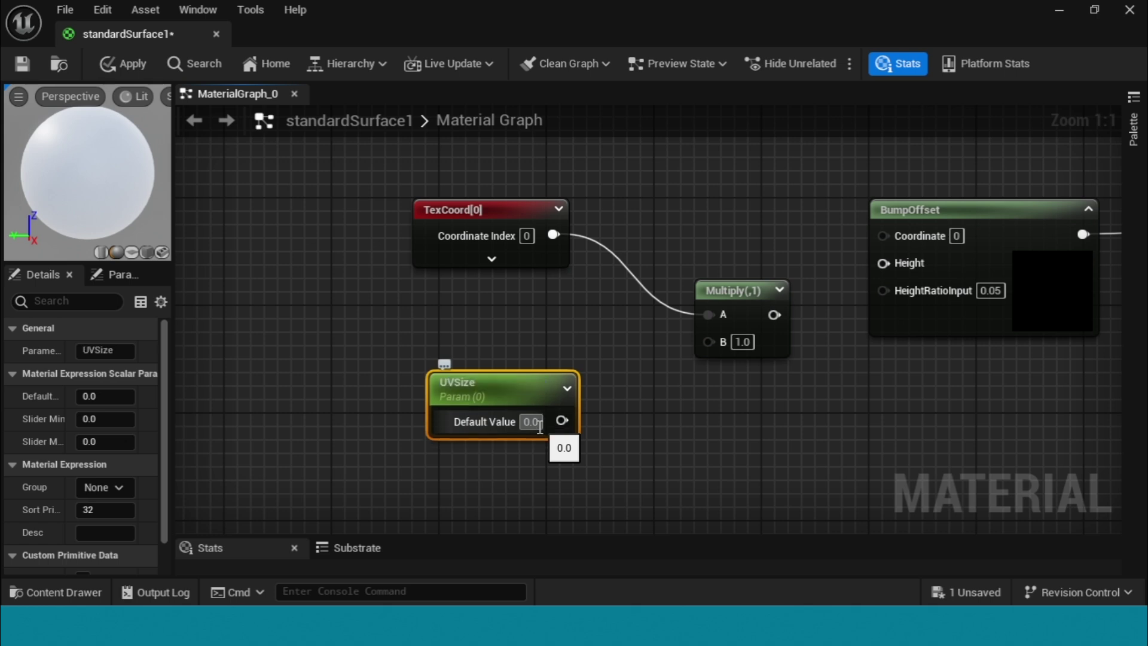
drag(559, 419, 709, 342)
click(531, 426)
text(1)
key(Return)
Step: Connect Multiply to BumpOffset's Coordinate input, align it between TexCoord and BumpOffset, and move UVSize up beneath TexCoord
right_drag(532, 429, 321, 491)
drag(545, 377, 672, 302)
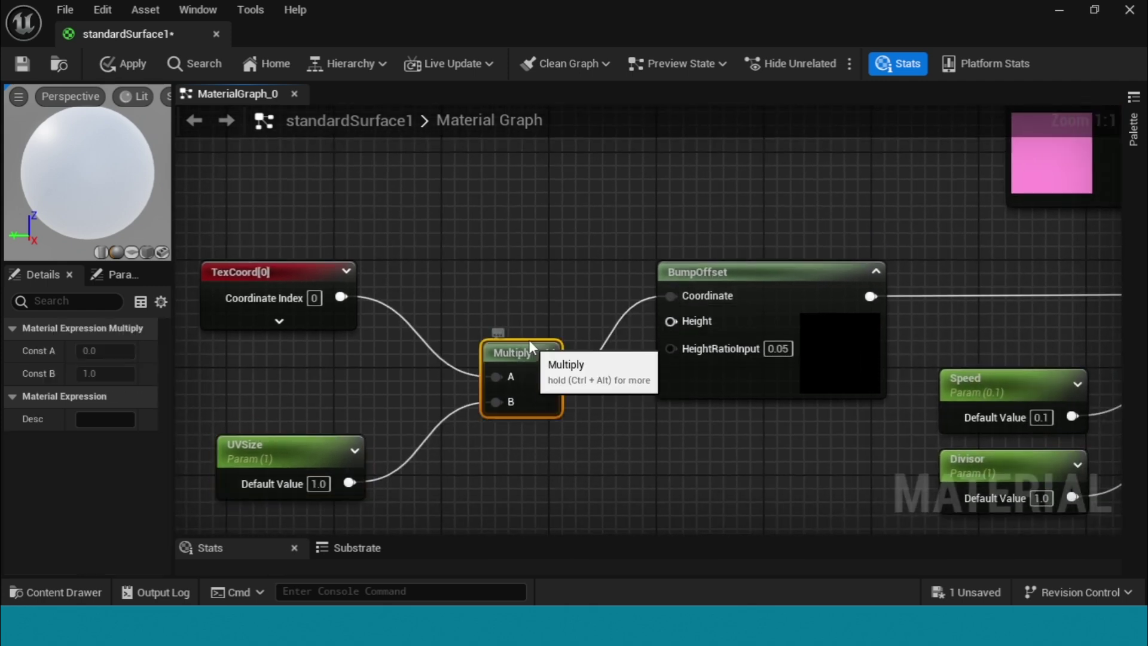
drag(526, 352, 530, 276)
right_drag(477, 444, 569, 393)
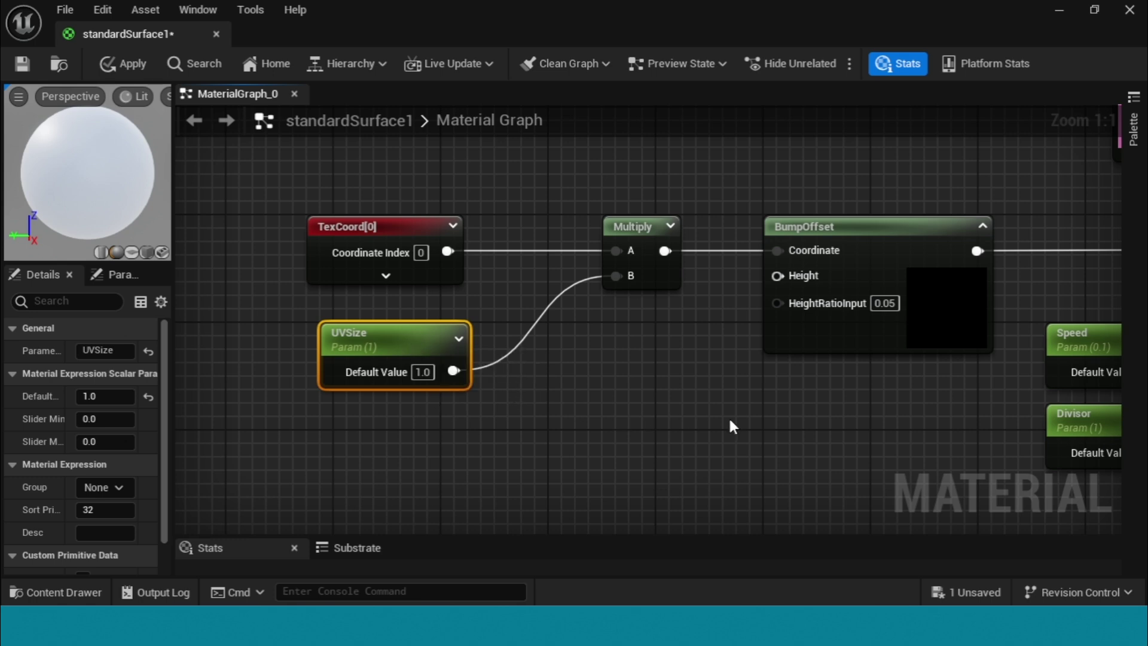
right_drag(736, 438, 589, 442)
right_drag(379, 476, 510, 414)
right_drag(689, 411, 682, 413)
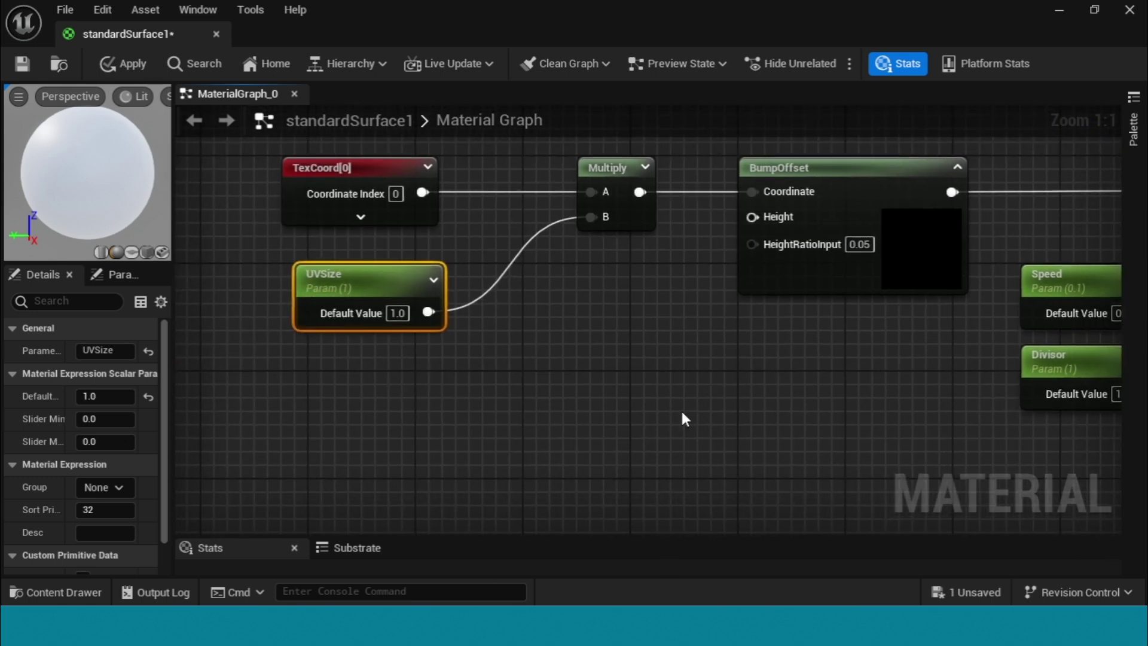
right_click(357, 428)
click(347, 429)
key(s)
click(363, 408)
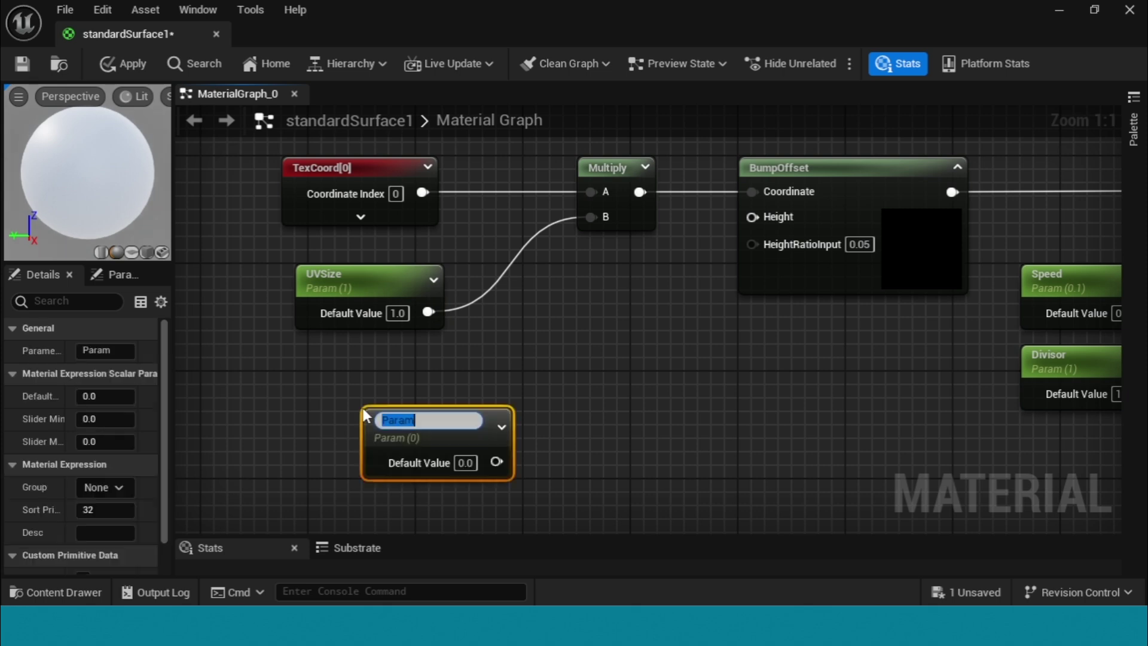
key(Return)
right_drag(578, 464, 585, 430)
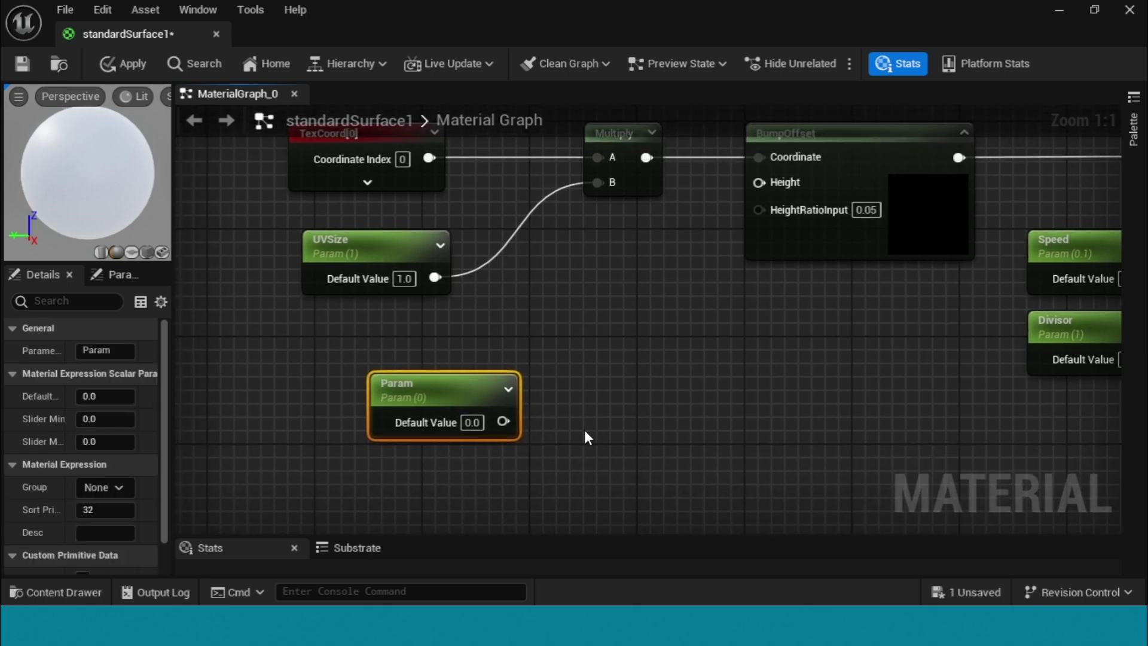
right_drag(652, 399, 561, 470)
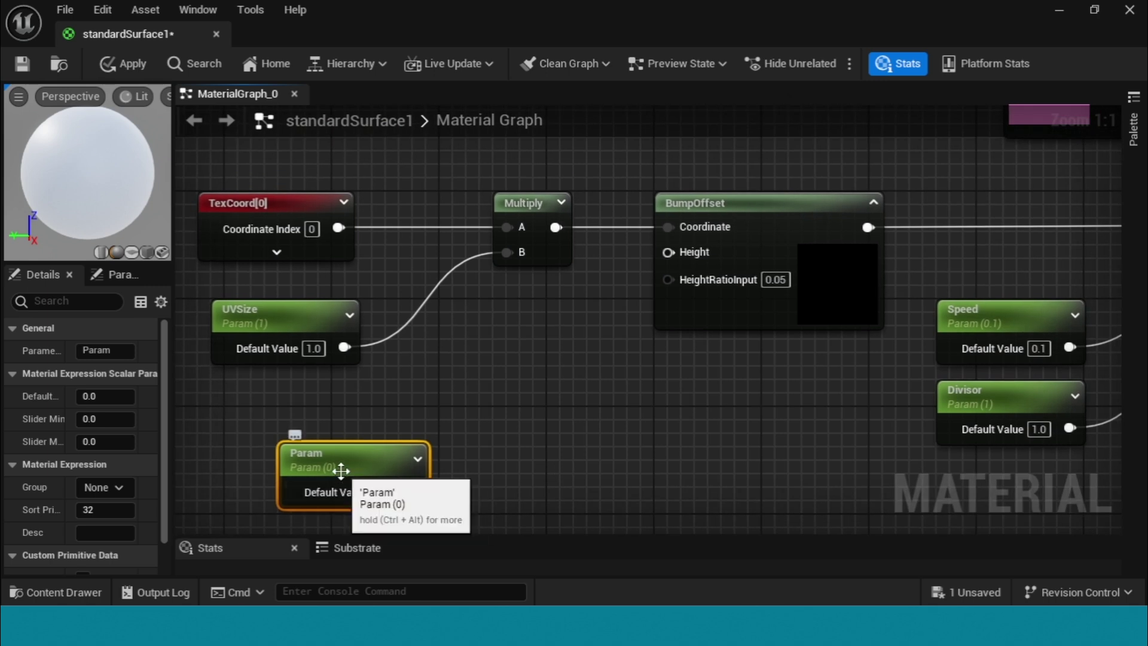
drag(342, 469, 337, 465)
key(Delete)
Step: Spread TexCoord, UVSize and Multiply away from BumpOffset to make room for another node between Multiply and BumpOffset
scroll(652, 428, down, 1)
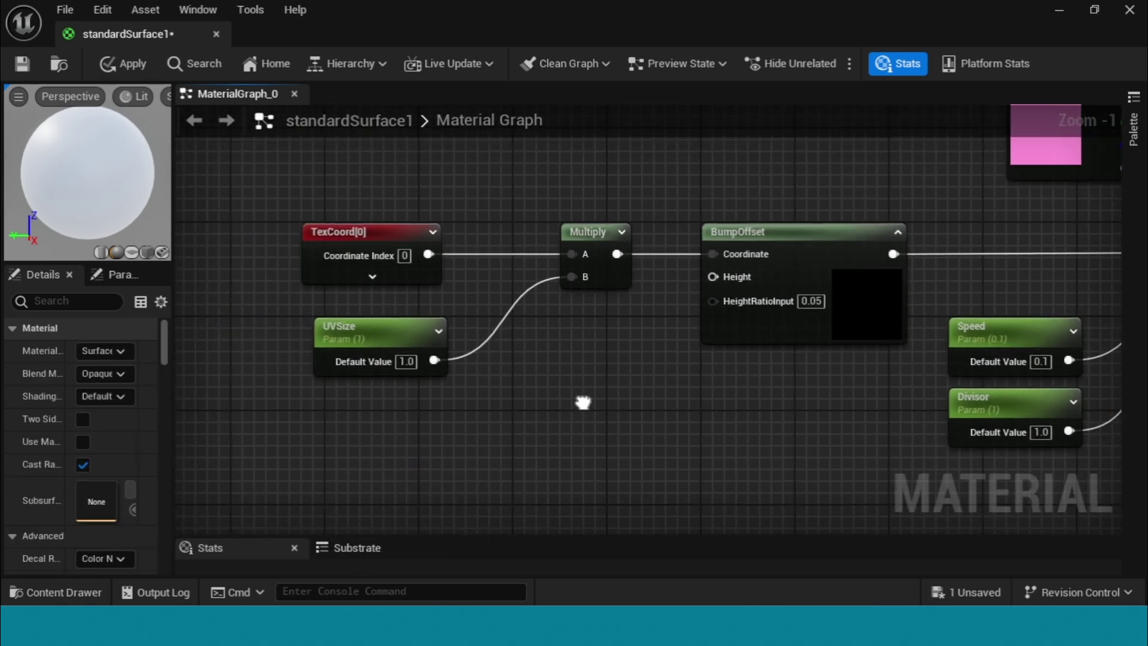
drag(220, 179, 420, 375)
ctrl+click(541, 232)
drag(798, 223, 867, 225)
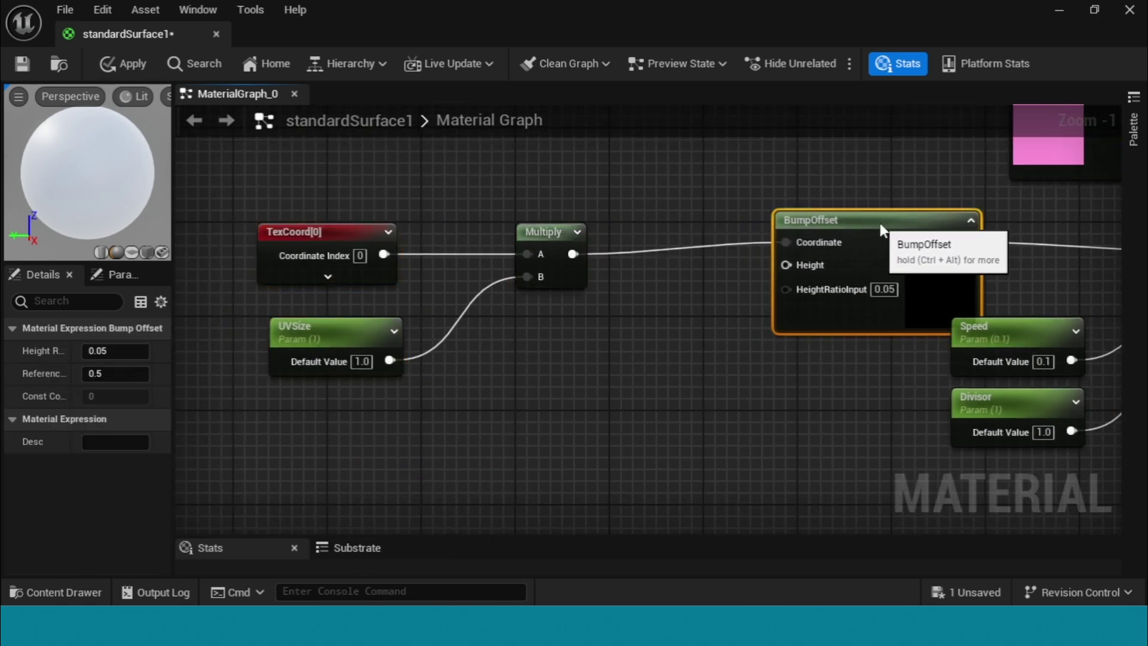
Step: Add a Panner node, wire it between Multiply and BumpOffset's Coordinate input, and align it in that row
right_drag(641, 356, 629, 398)
click(625, 392)
right_click(625, 393)
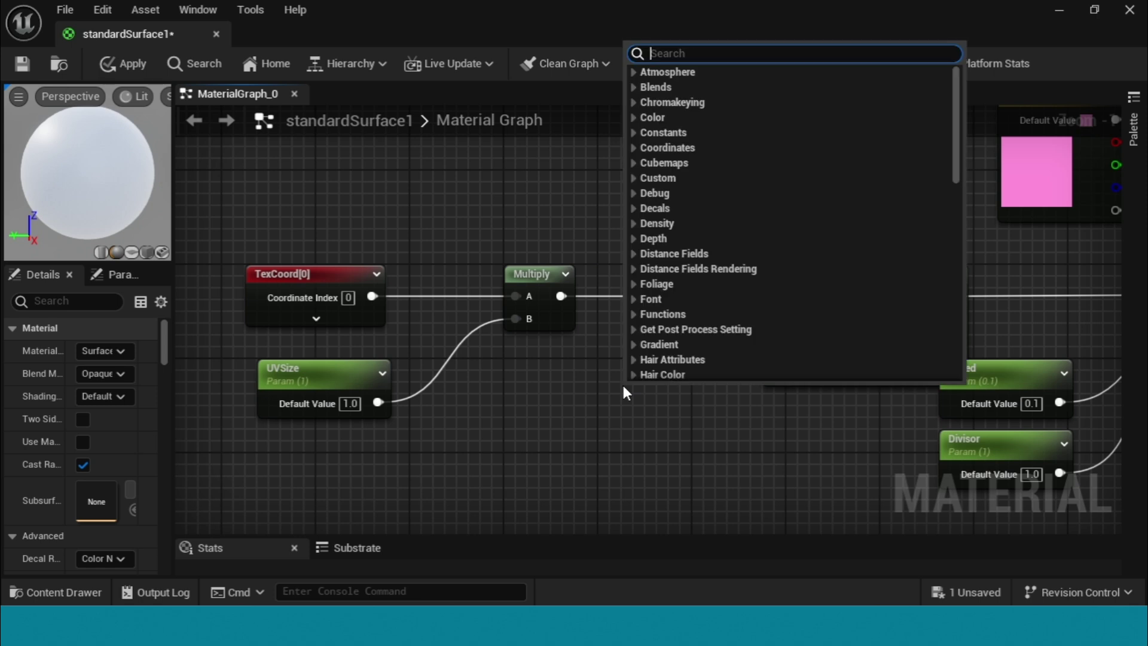
text(panner)
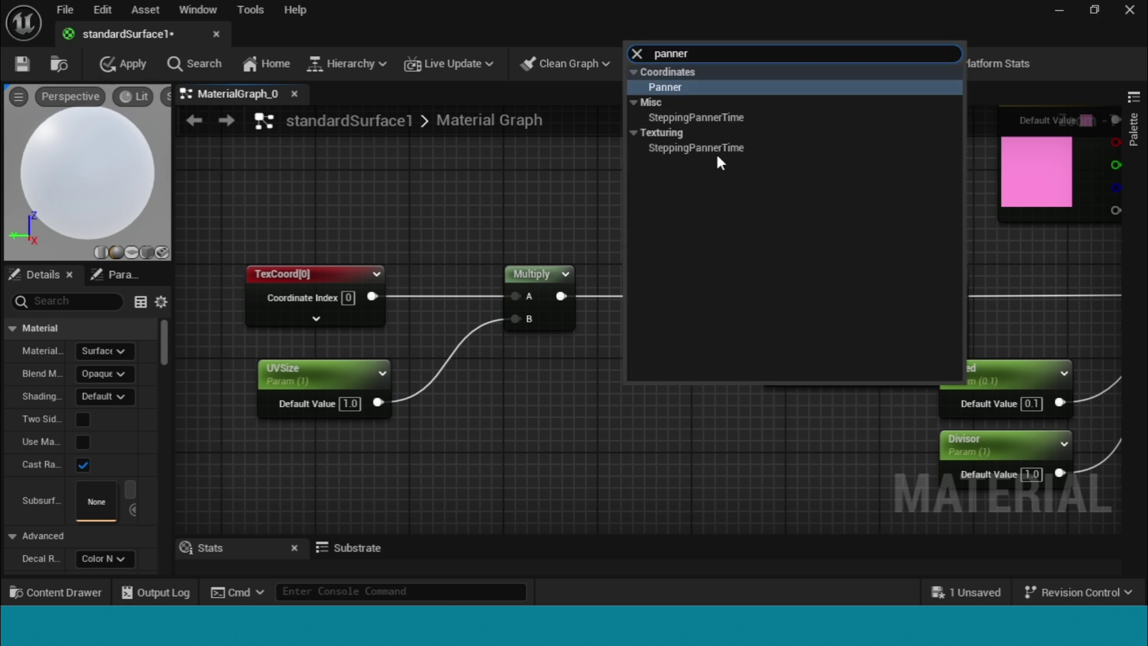
key(Return)
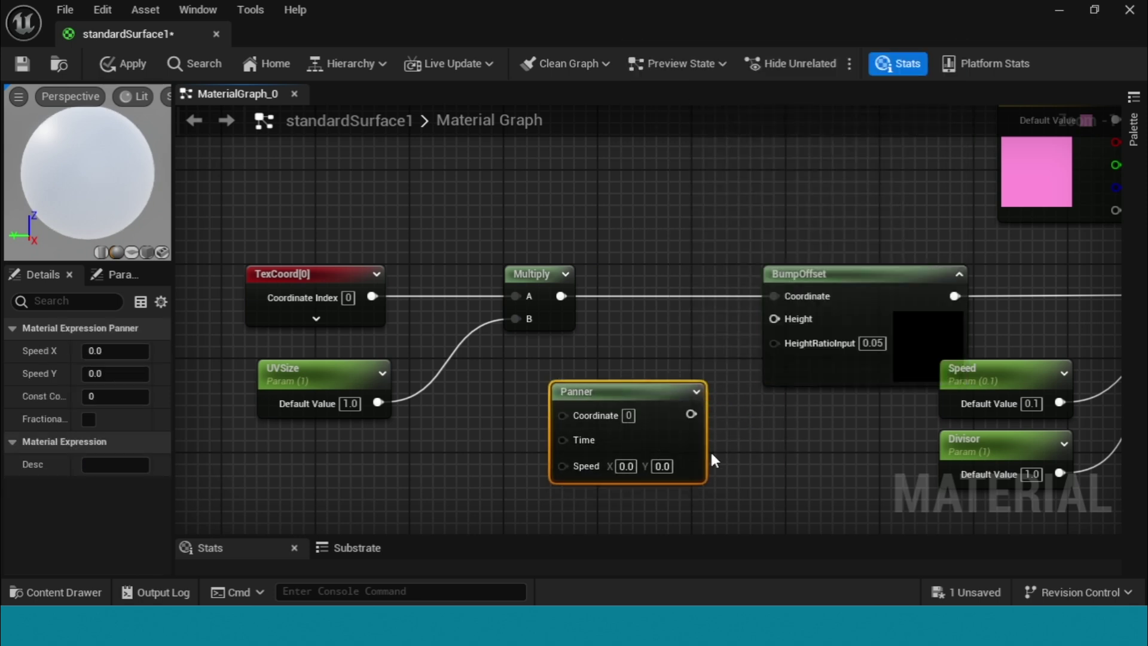
drag(757, 292, 674, 410)
drag(544, 292, 542, 410)
drag(628, 392, 676, 271)
click(855, 272)
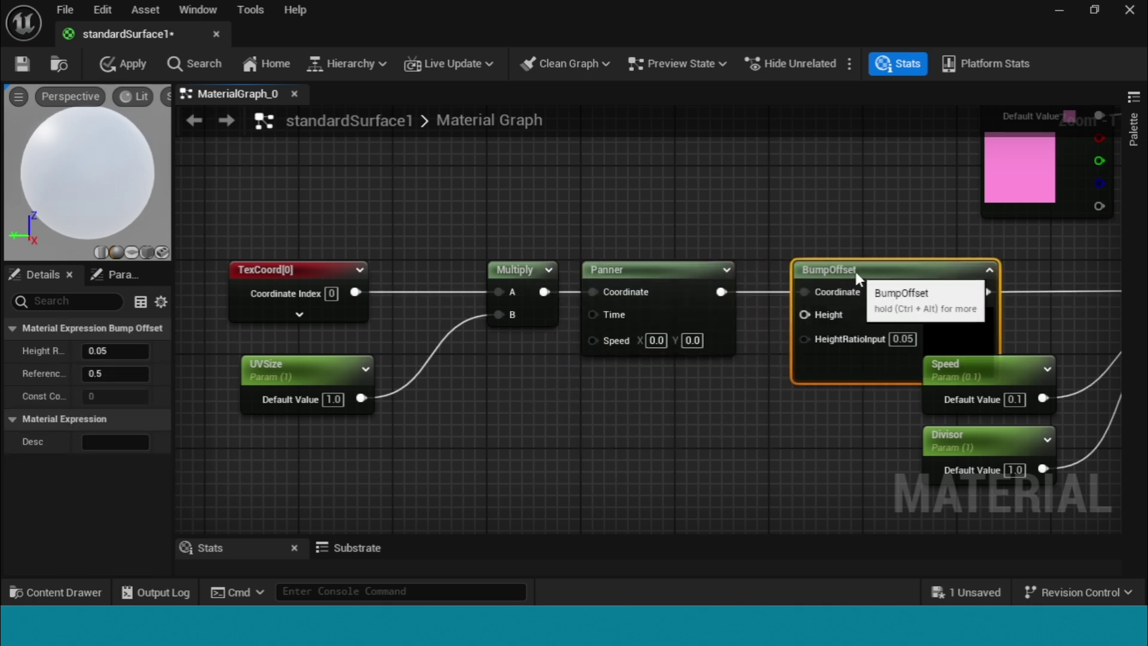
click(661, 269)
Step: Add an AppendVector node in the empty space below the Multiply and Panner nodes
scroll(635, 435, down, 1)
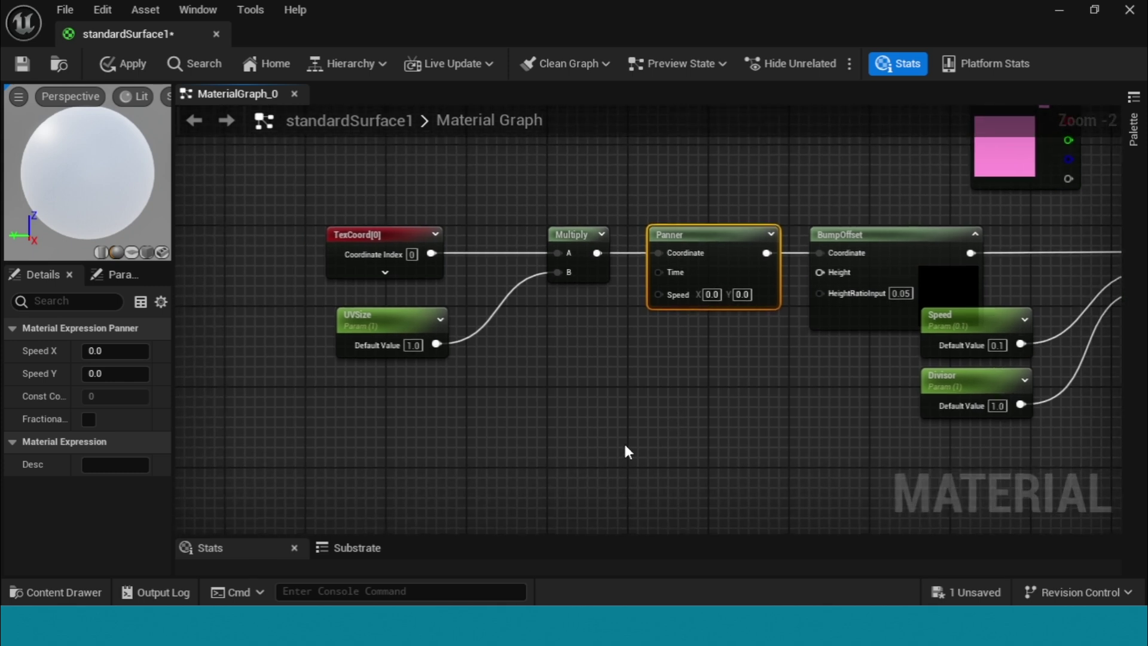
right_click(546, 436)
text(ap)
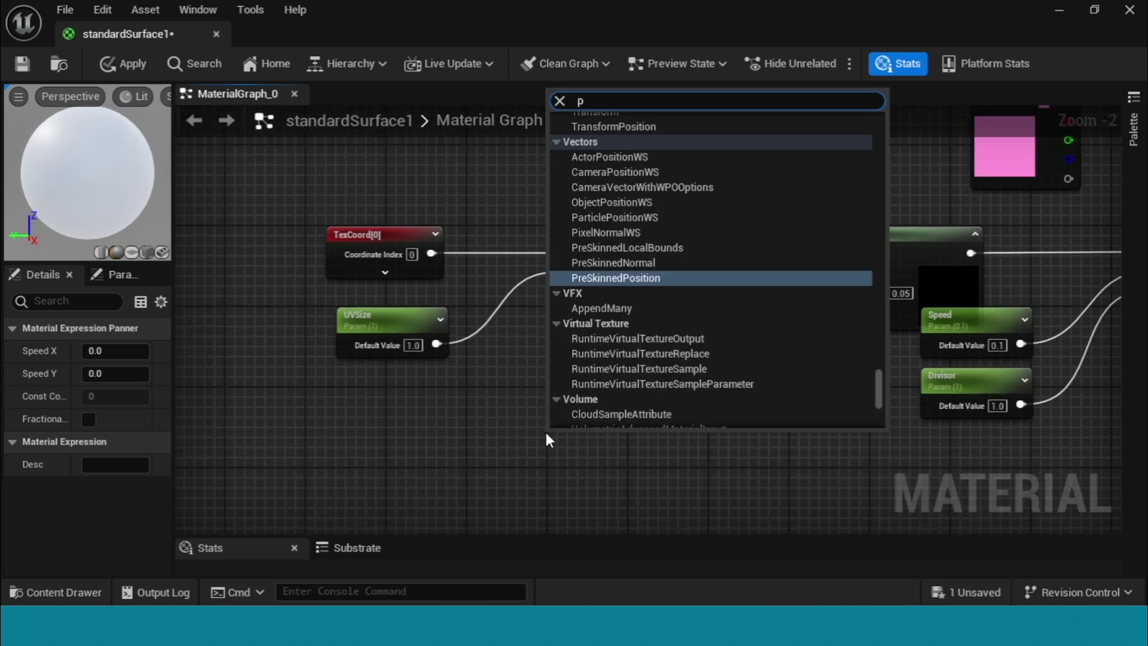
text(pend)
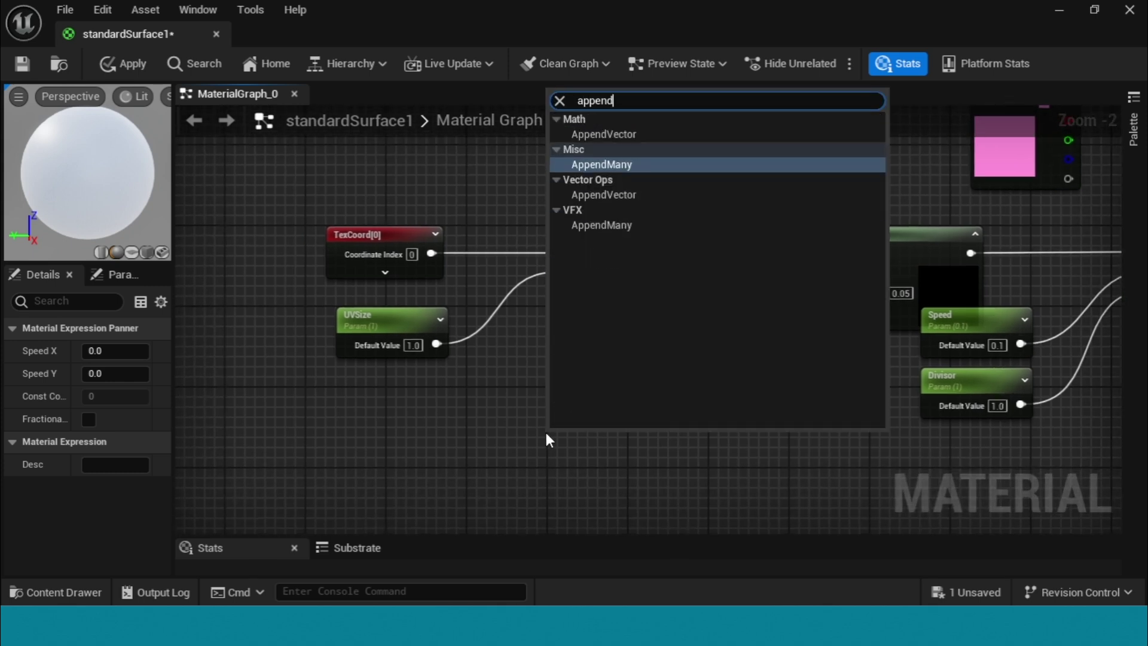
click(631, 196)
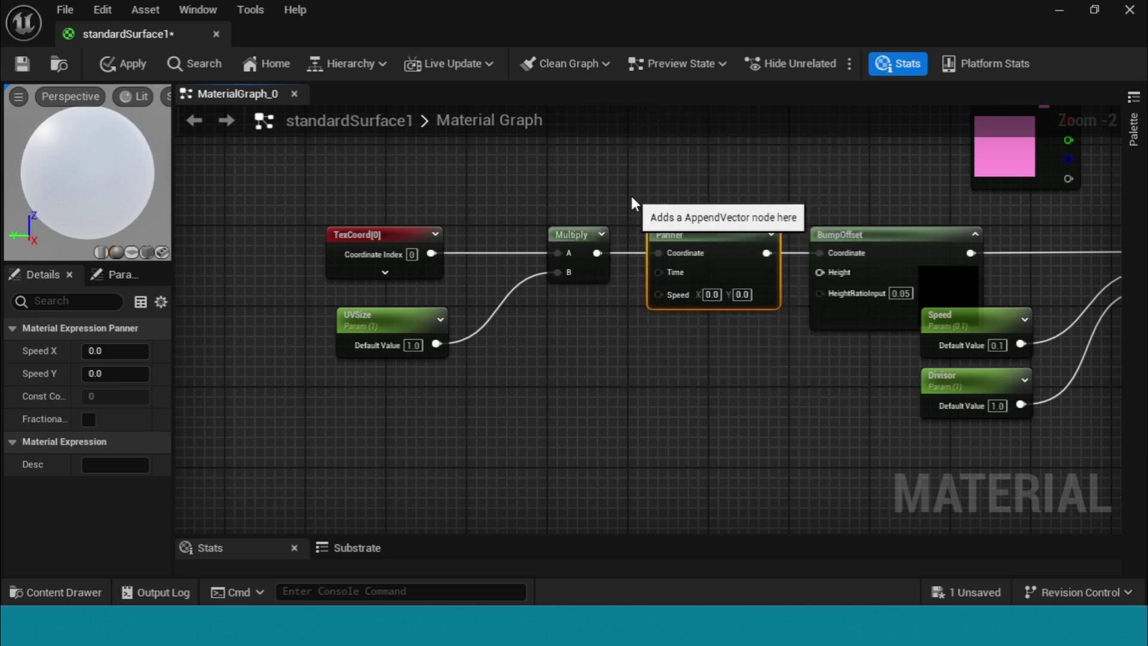
right_drag(668, 468, 673, 443)
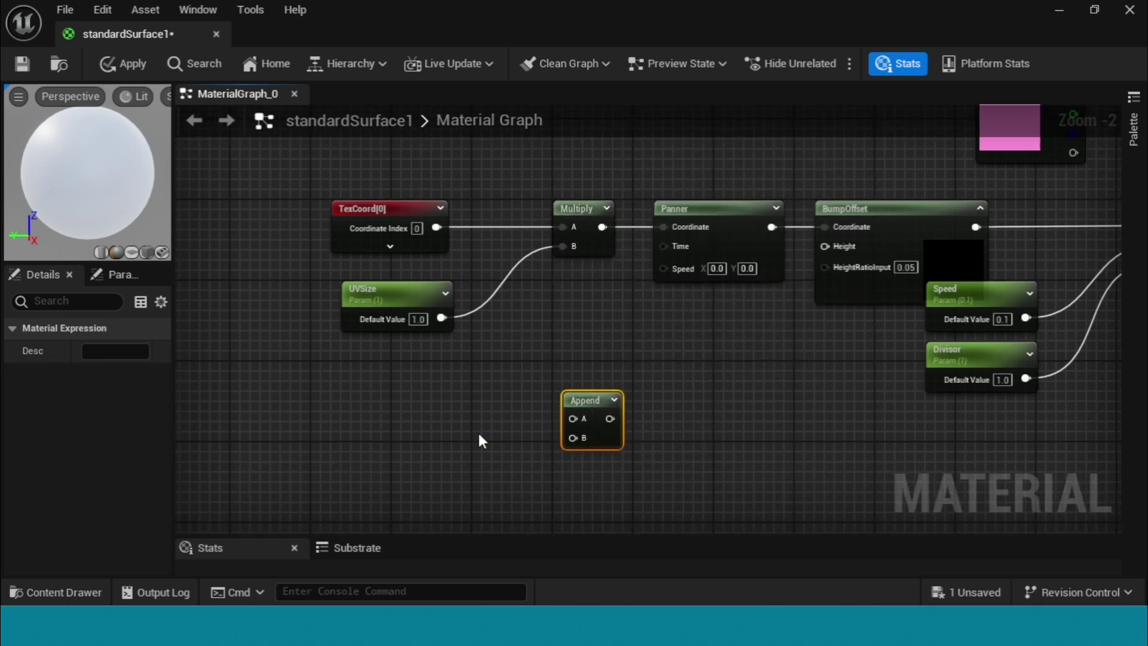
Step: Add a scalar parameter named ParamX on the input side of the Append node
click(359, 416)
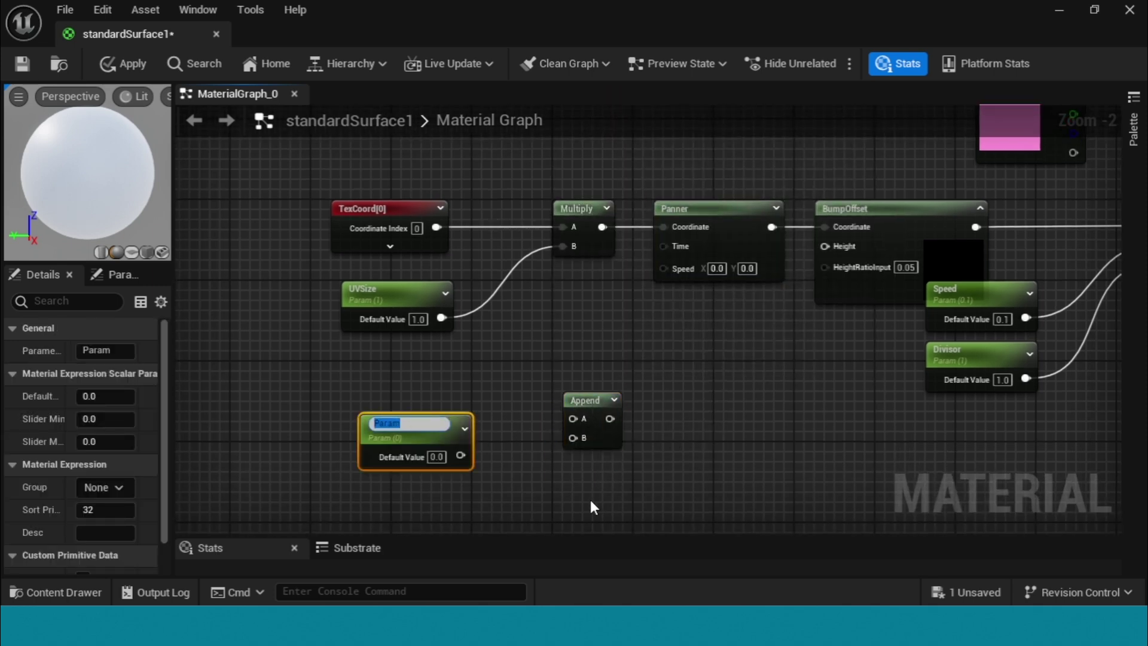
click(419, 426)
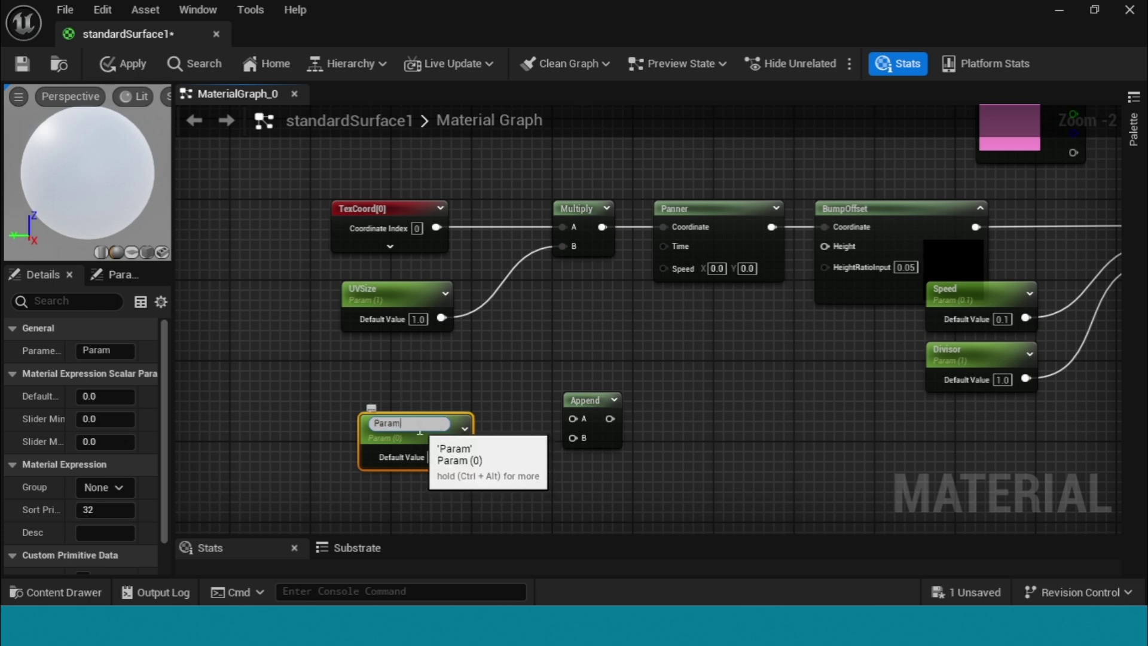
text(X)
click(428, 386)
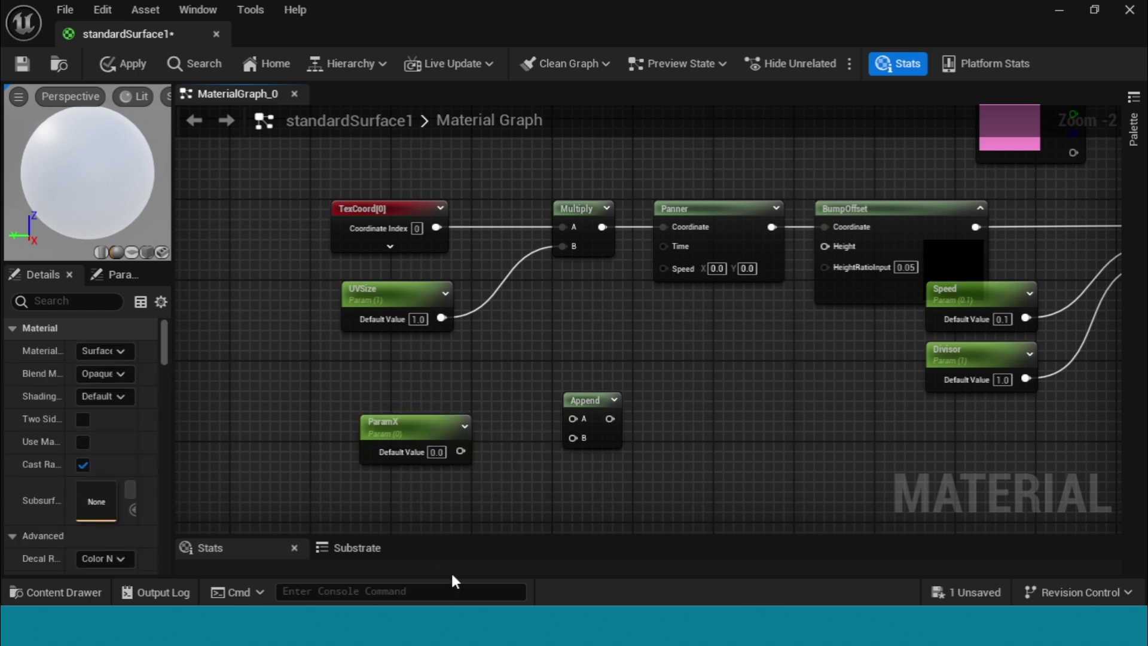
Step: Add a second scalar parameter, place it directly beneath ParamX, and name it ParamY
click(409, 480)
text(sss)
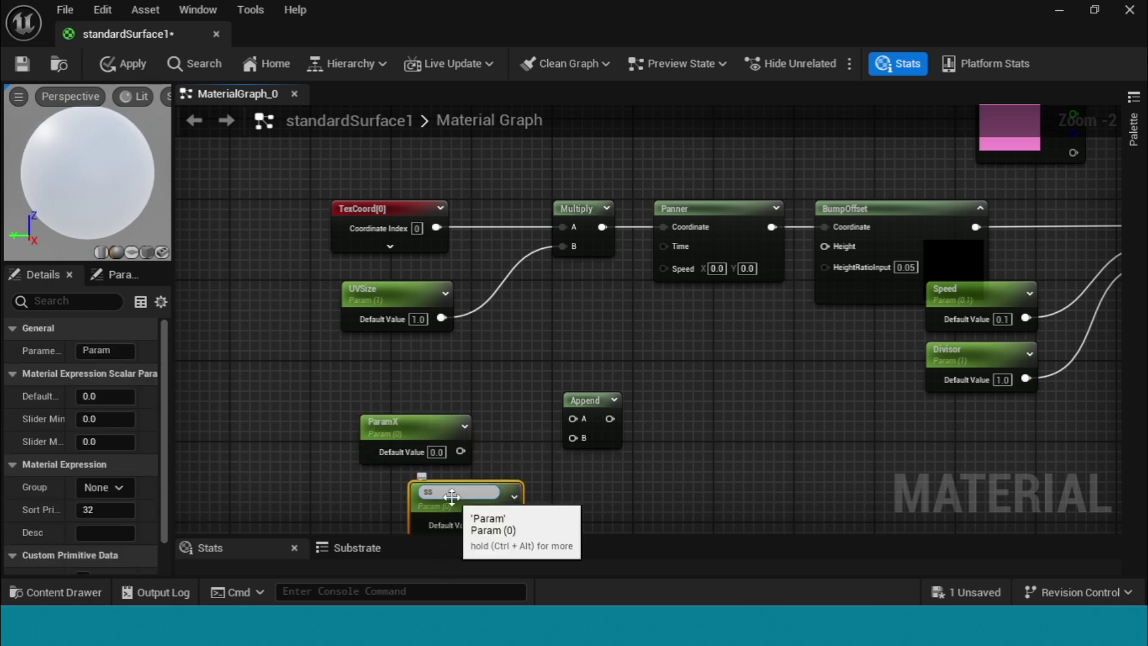
key(BackSpace)
key(BackSpace)
click(725, 464)
right_drag(724, 464, 752, 317)
drag(487, 354, 450, 352)
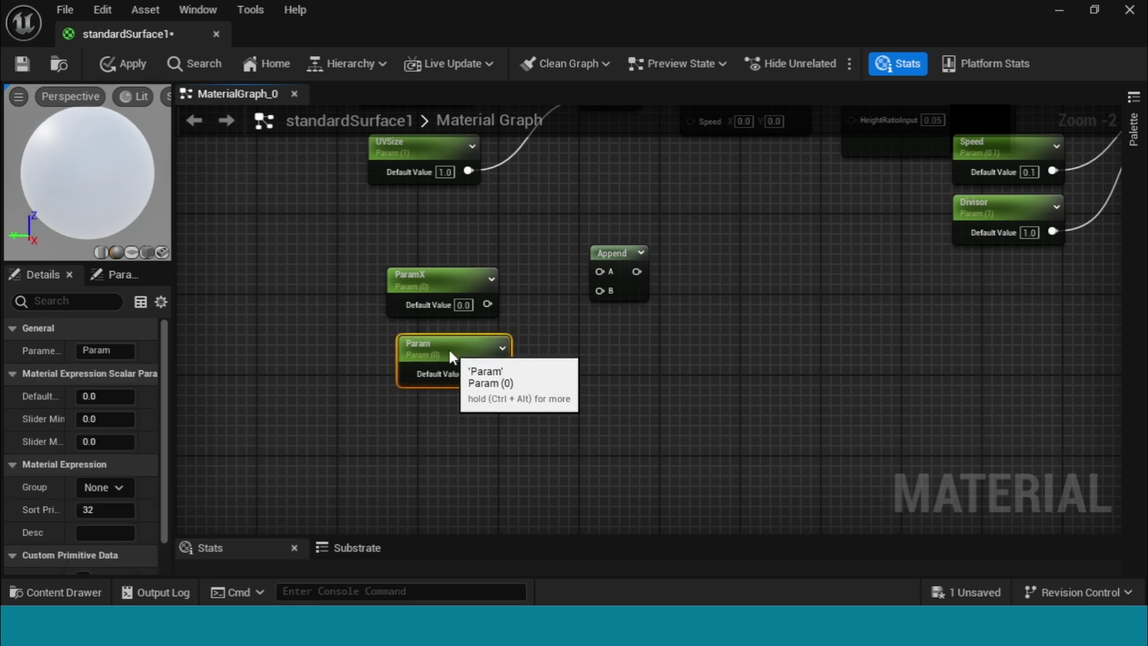
double_click(449, 350)
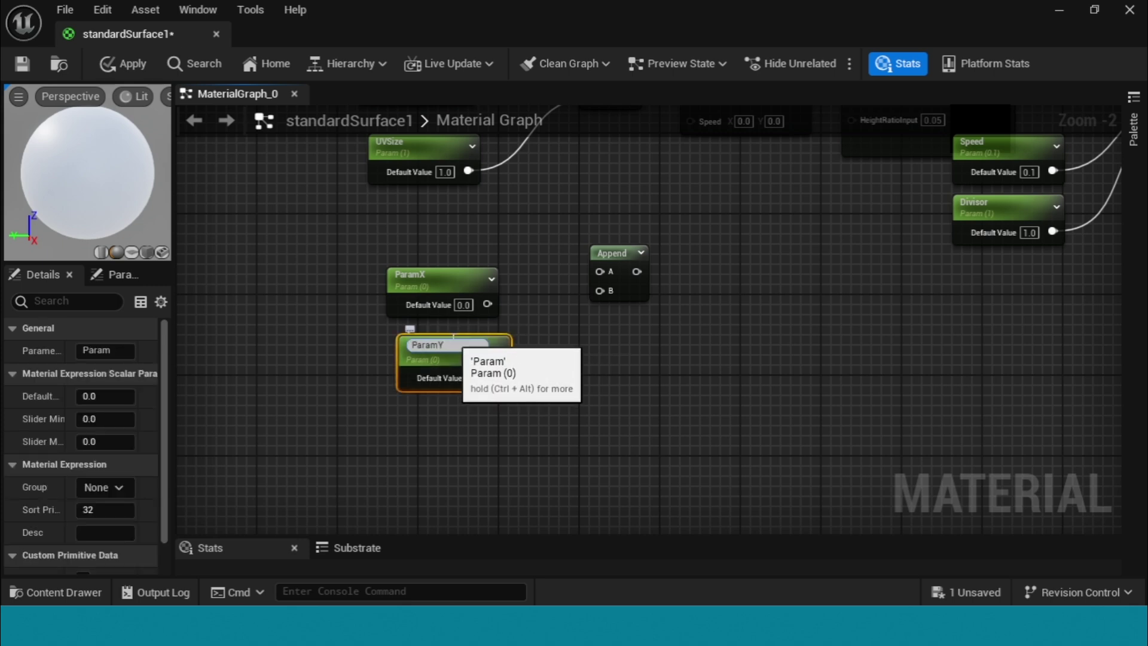
text(ParamY)
key(Return)
Step: Connect ParamX to input A and ParamY to input B of the Append node
drag(487, 304, 599, 271)
drag(498, 373, 599, 291)
right_drag(712, 333, 576, 476)
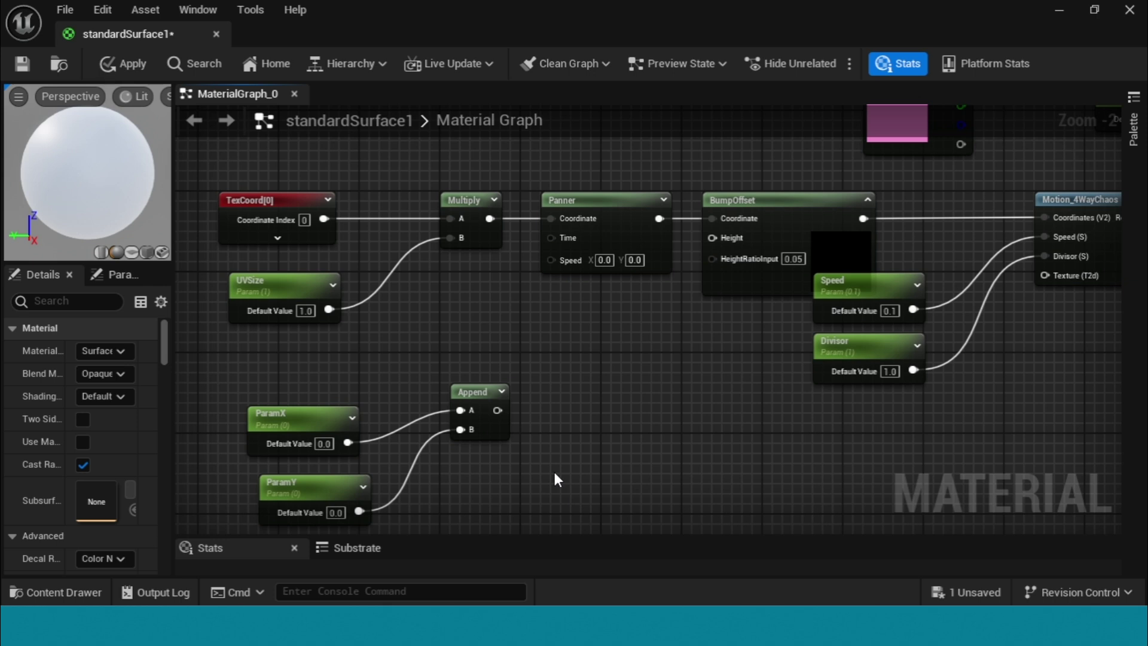
Step: Connect the Append node's output to the Panner node's Speed input
drag(497, 410, 544, 255)
right_drag(599, 411, 695, 350)
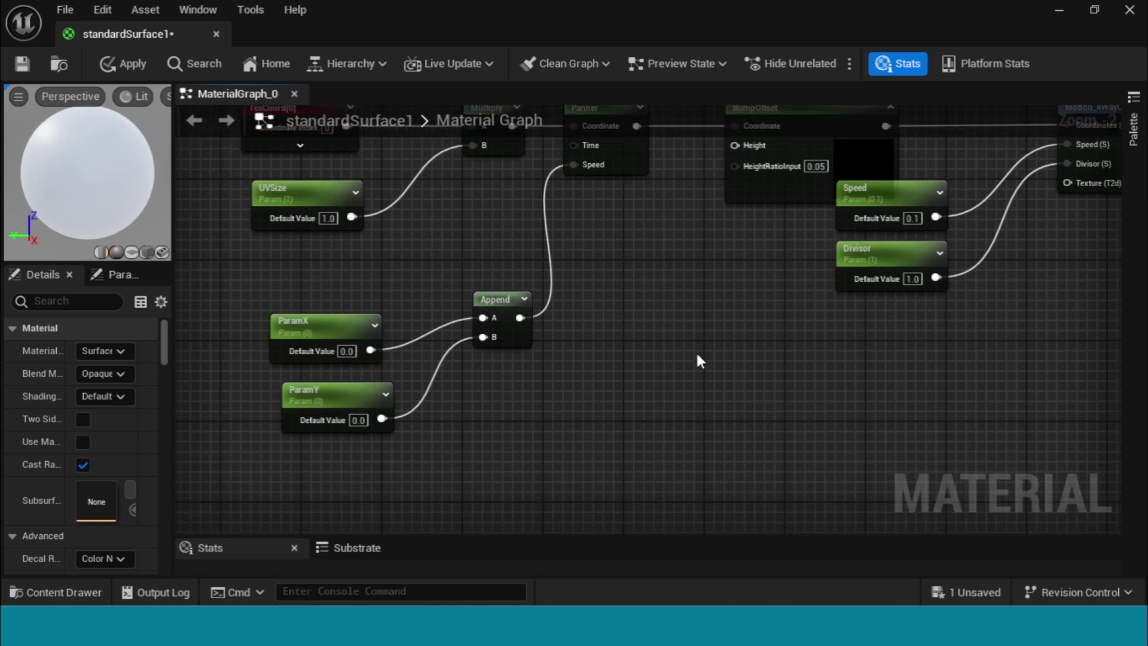
scroll(694, 350, down, 1)
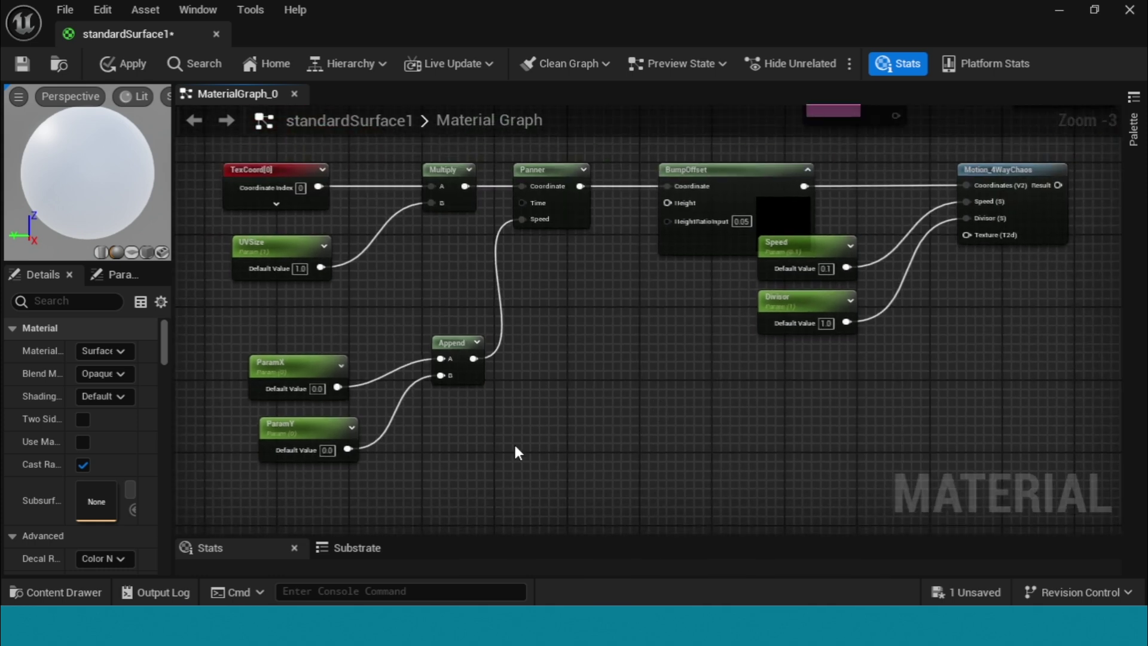
Step: Add a scalar parameter named Height below the Panner and connect it to the BumpOffset node's Height input
click(569, 299)
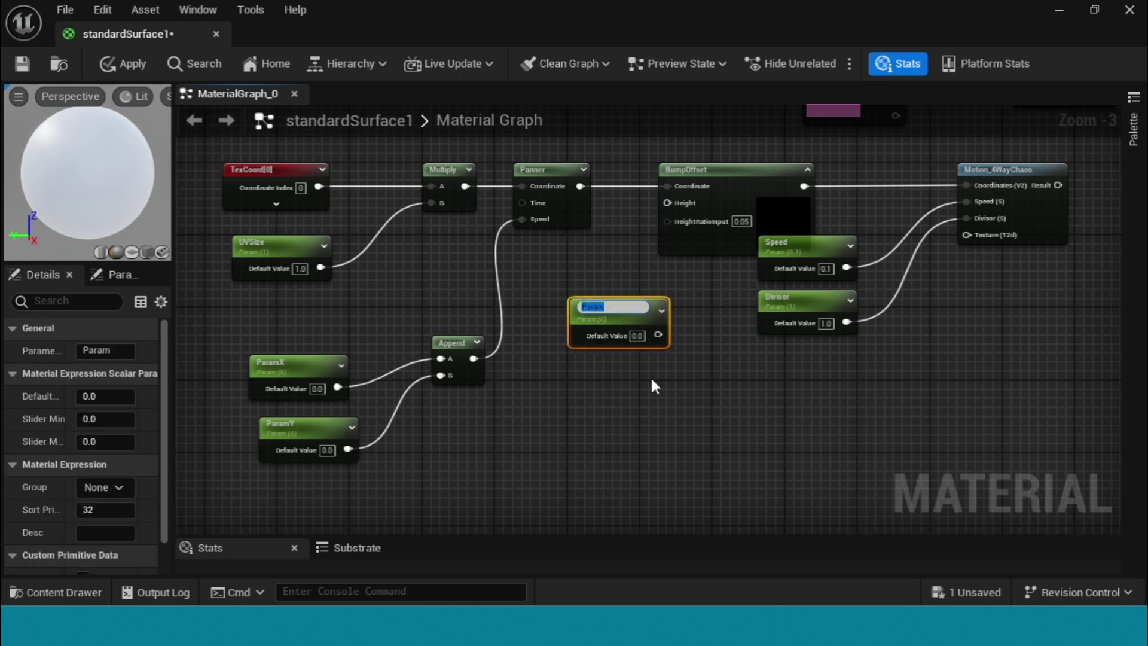
text(He)
text(ight)
key(Return)
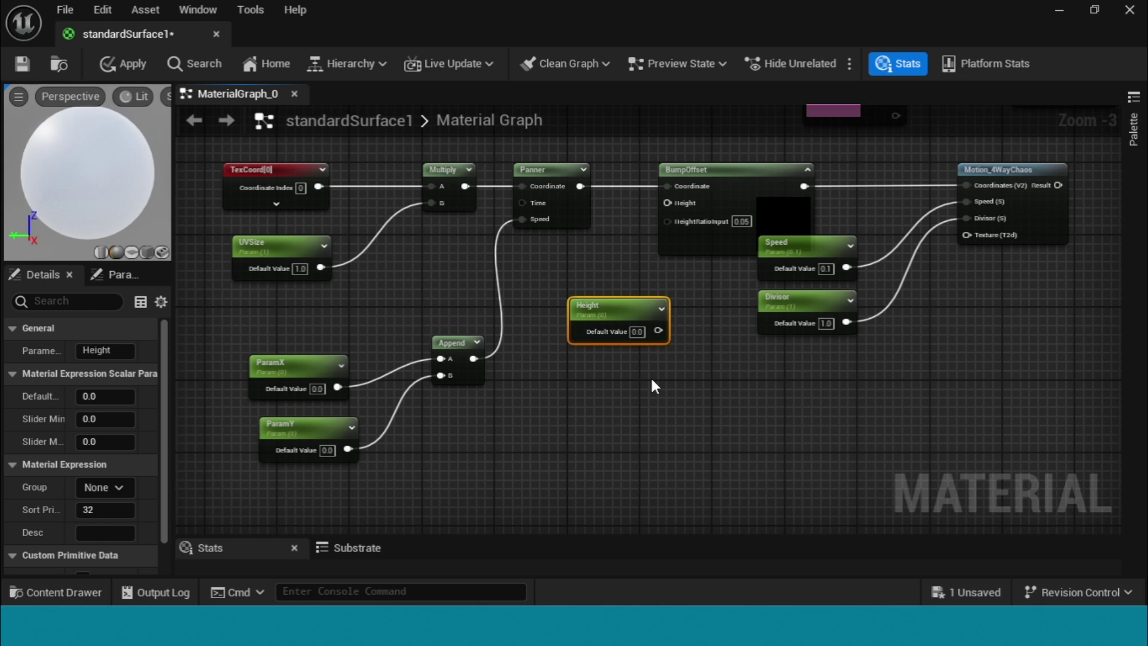
drag(619, 315, 667, 204)
drag(870, 232, 812, 304)
click(868, 232)
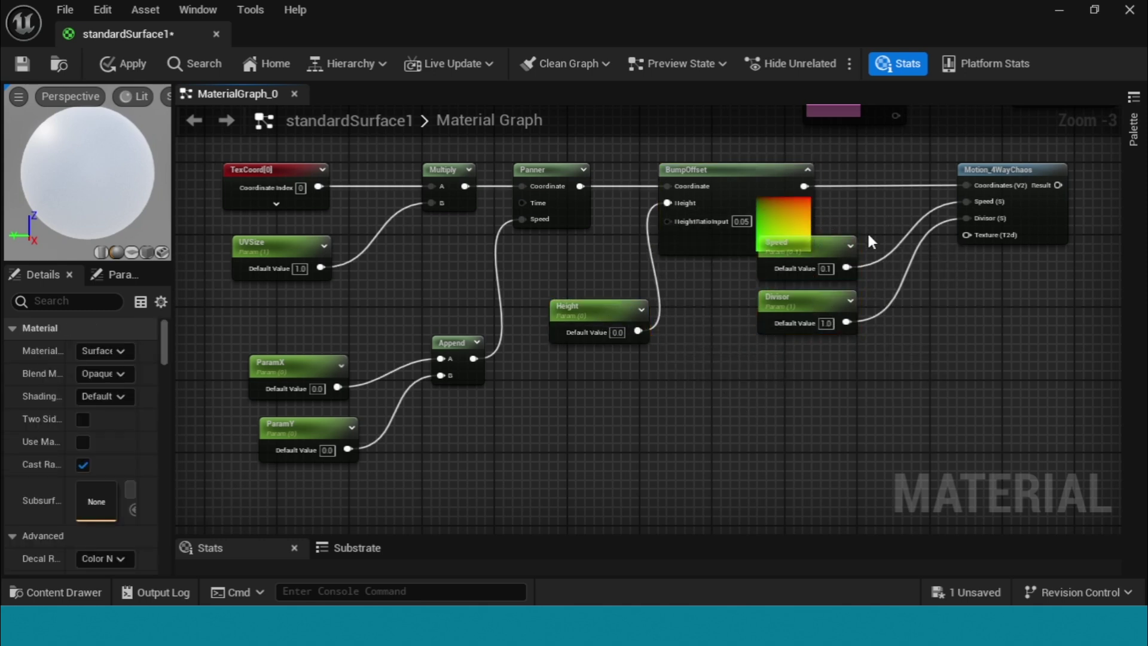
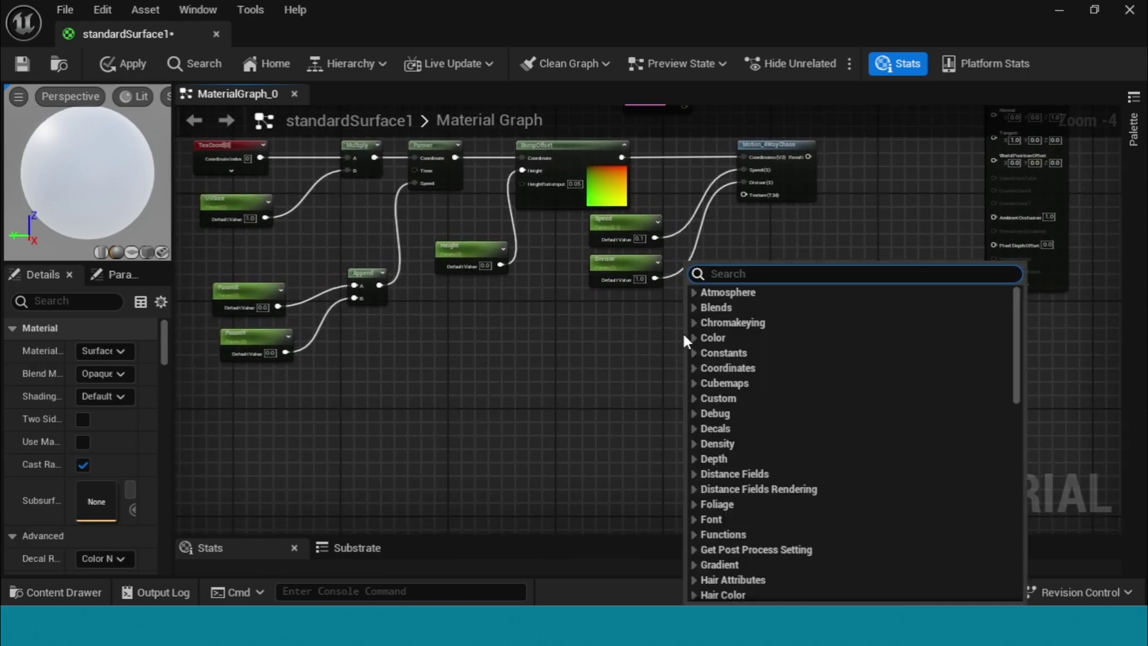
Step: Add a TextureObject node in the empty space below the Divisor parameter
text(textu)
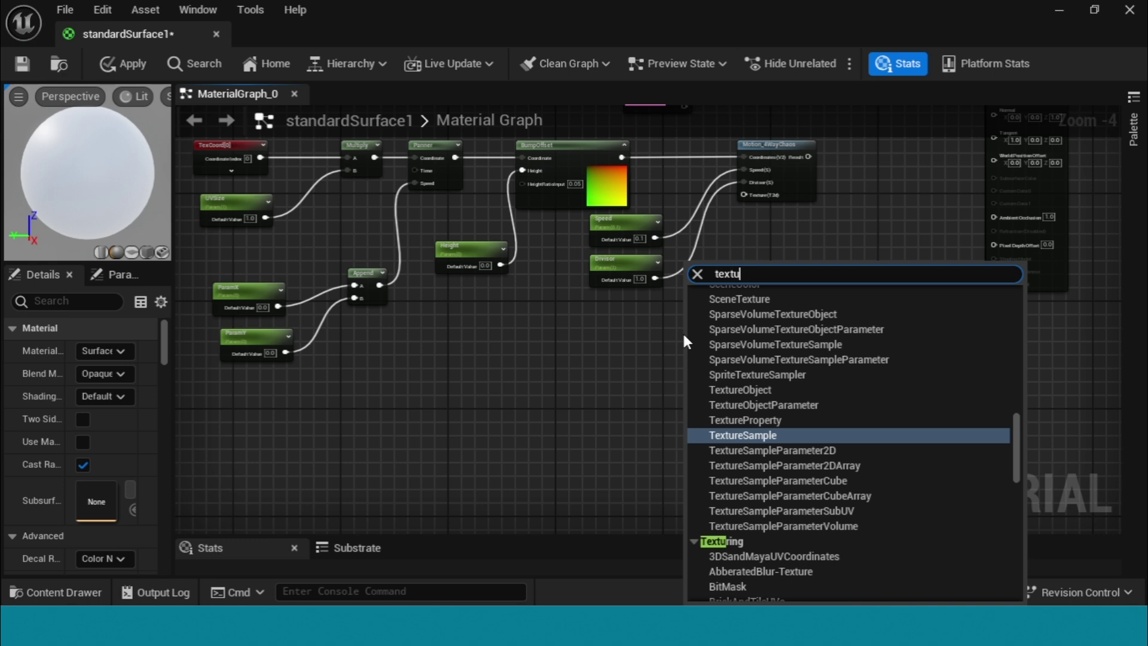
click(720, 390)
scroll(717, 366, up, 5)
drag(717, 366, 630, 352)
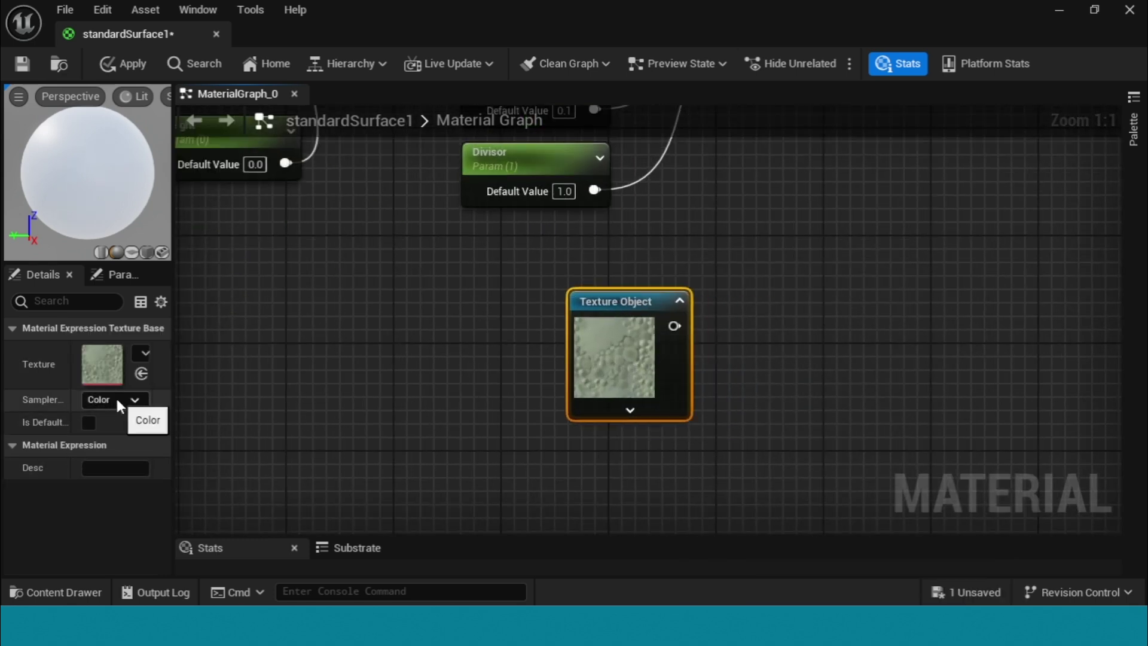
Step: Assign the T_Smoke_Tiled_D texture to the Texture Object node
drag(173, 394, 283, 393)
click(228, 353)
text(t-sky)
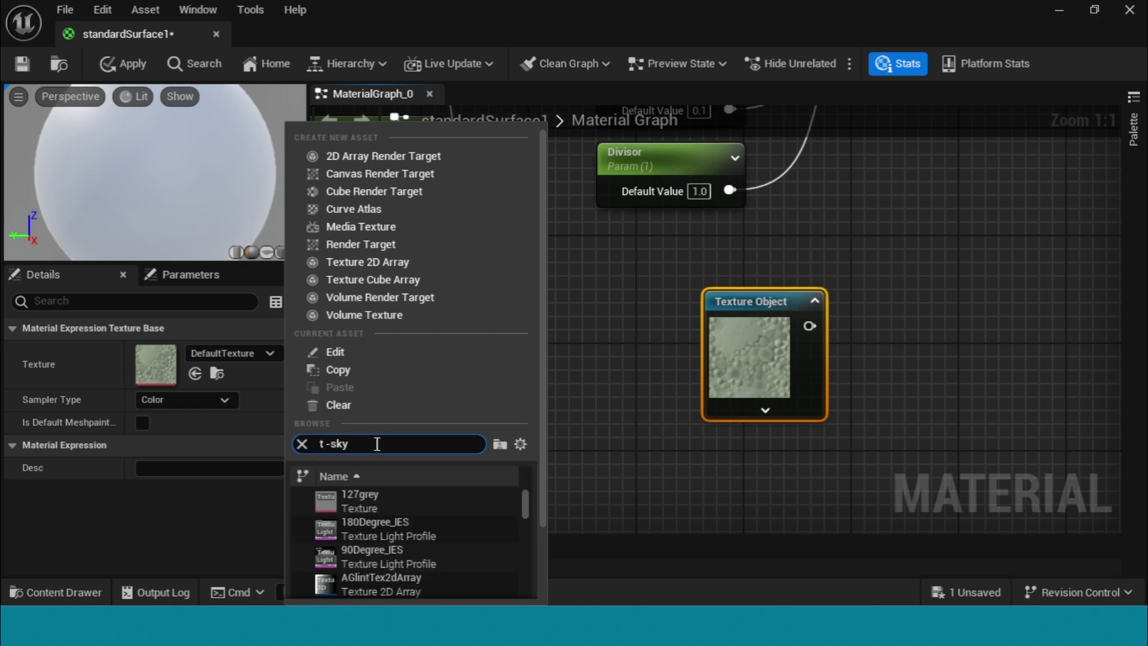
text(-)
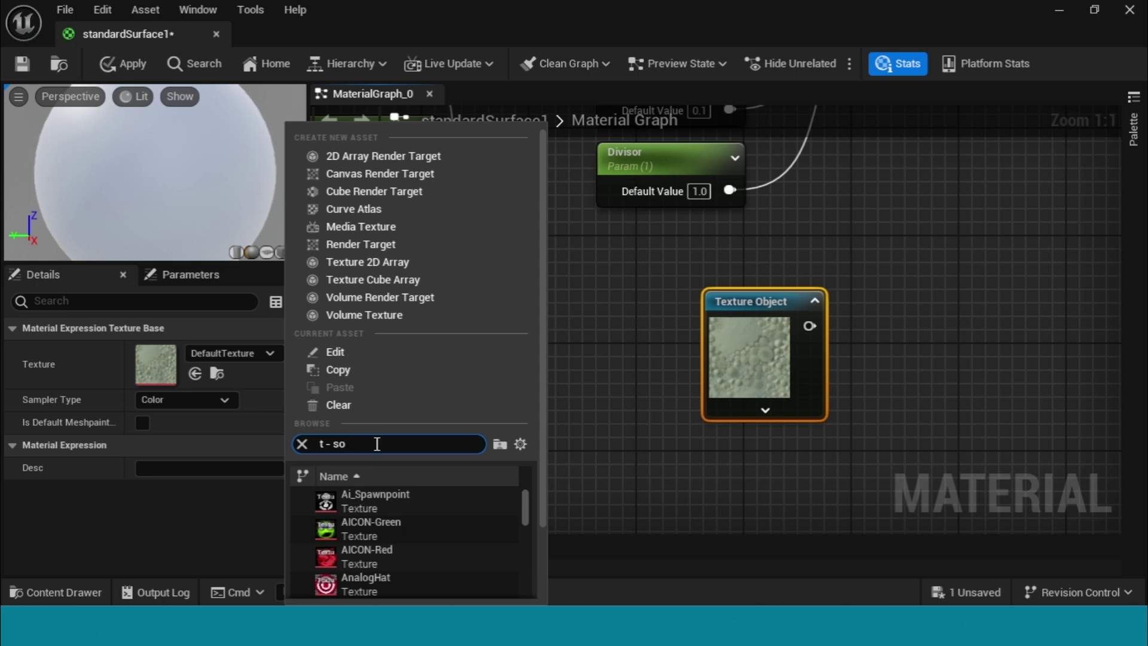
key(BackSpace)
key(BackSpace)
key(BackSpace)
key(BackSpace)
text(smoke)
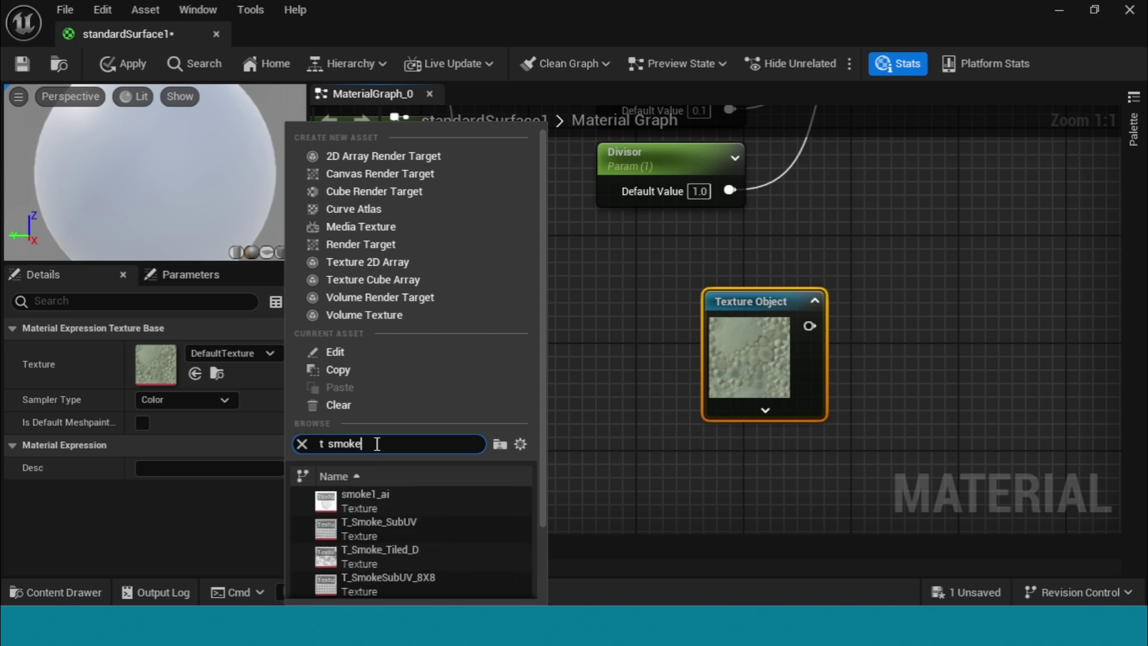
click(397, 555)
Step: Connect the Texture Object to the Motion_4WayChaos node's Texture input and place it directly beneath the Divisor parameter
drag(753, 306, 713, 306)
scroll(923, 439, down, 1)
right_drag(849, 431, 826, 389)
scroll(845, 386, down, 1)
drag(688, 415, 801, 200)
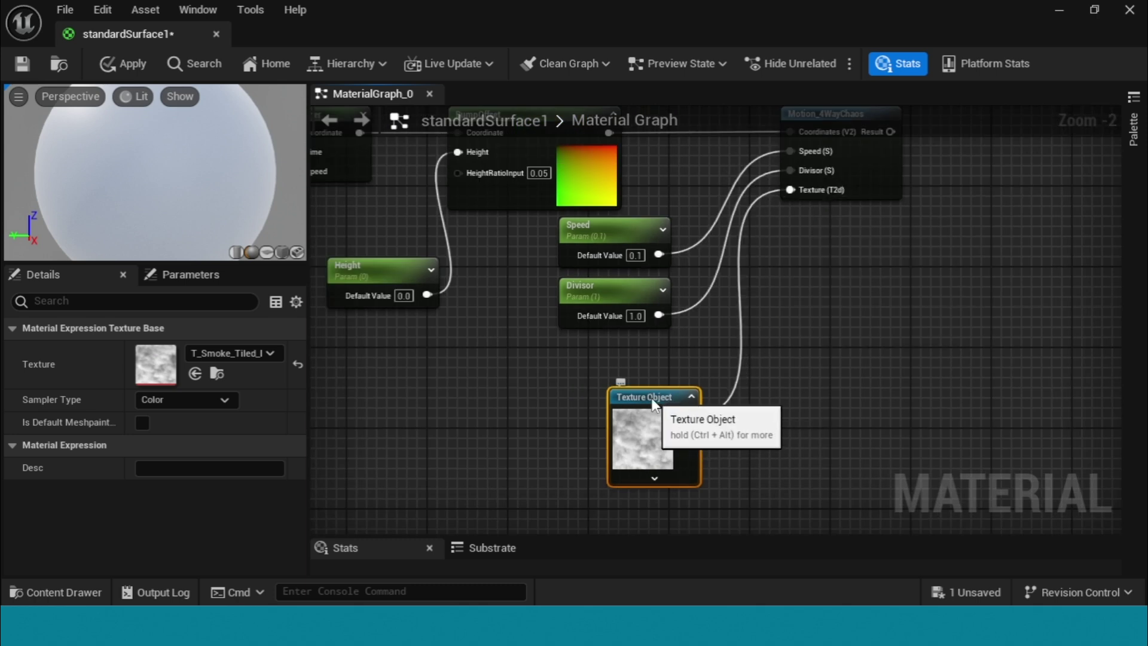
drag(645, 397, 615, 357)
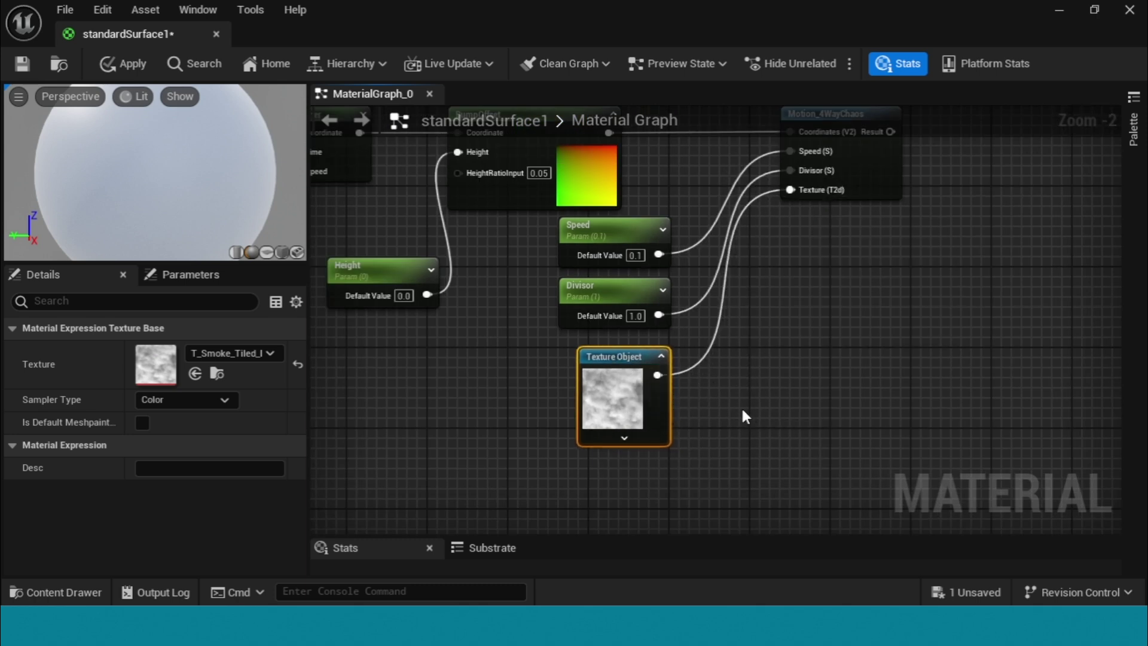
Step: Add two Texture Sample nodes stacked one below the other beneath the Texture Object
right_drag(741, 406, 773, 225)
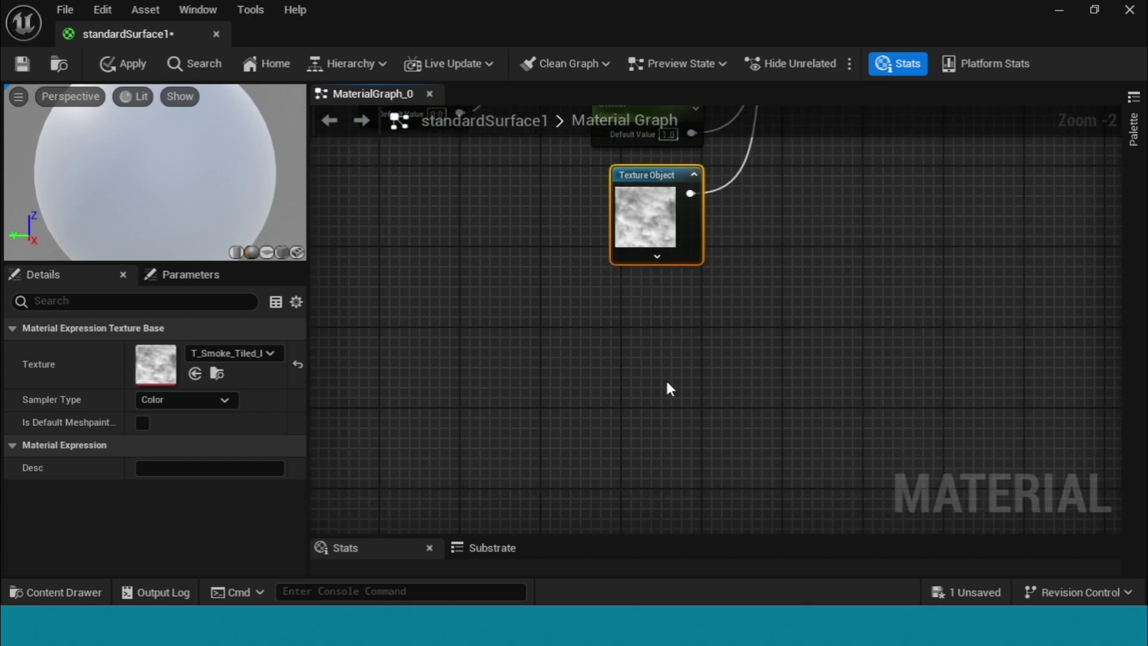
click(657, 352)
drag(725, 355, 652, 324)
right_drag(675, 538, 682, 452)
click(628, 443)
drag(694, 445, 656, 409)
right_drag(789, 405, 796, 325)
scroll(799, 329, down, 1)
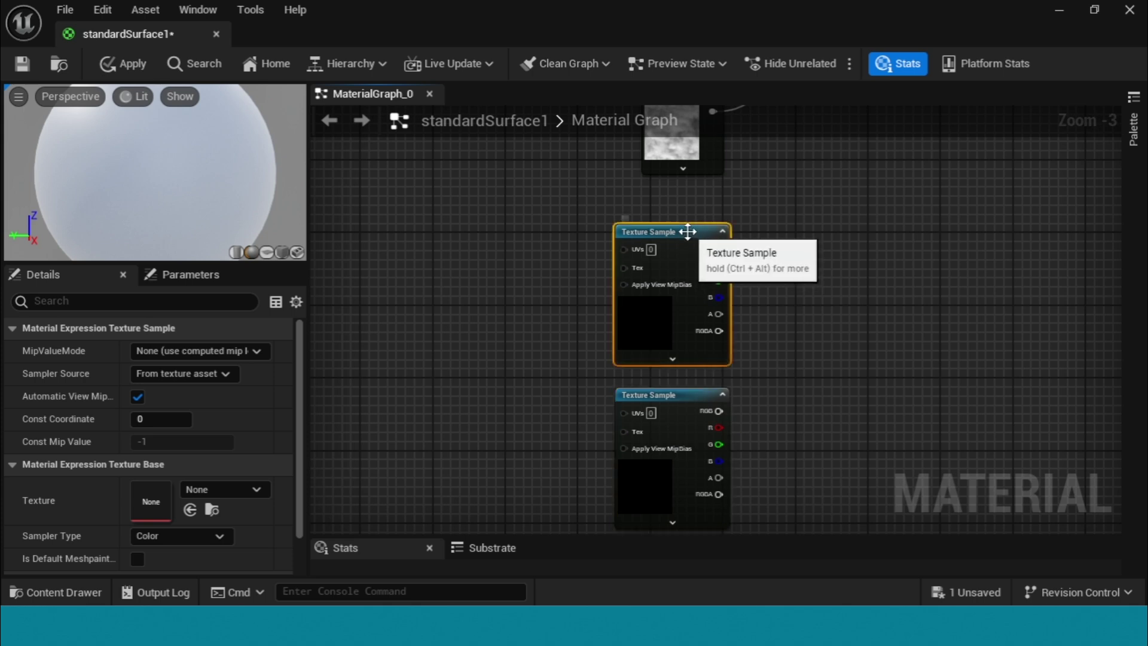
Step: Convert the upper Texture Sample node to a parameter named StarTexture
right_click(686, 228)
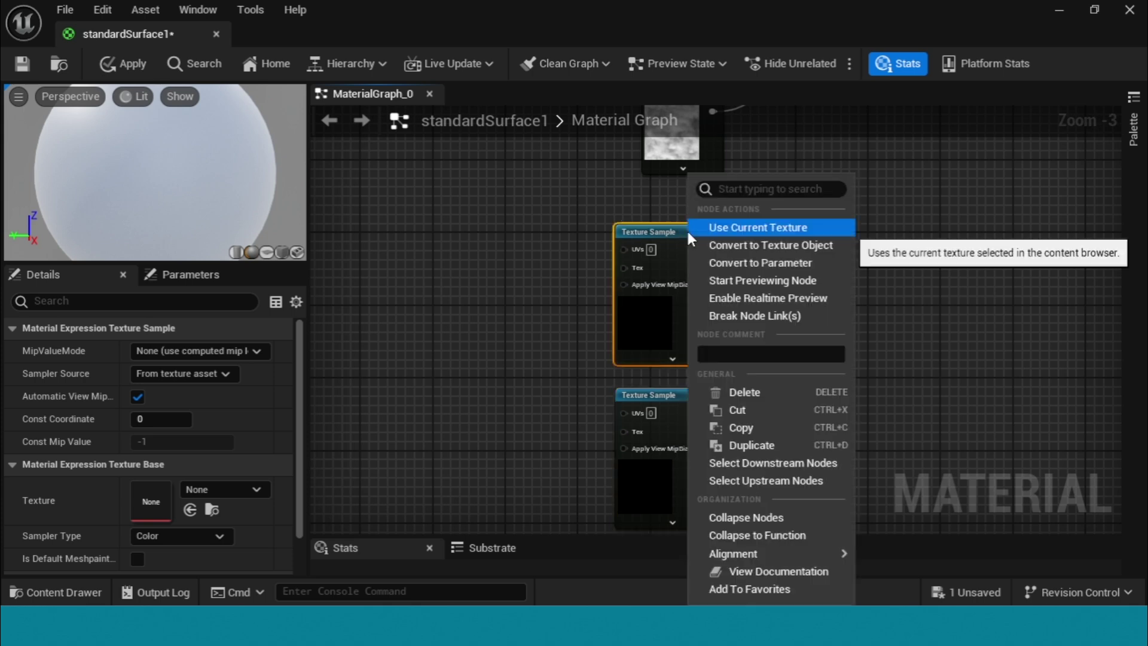
click(810, 263)
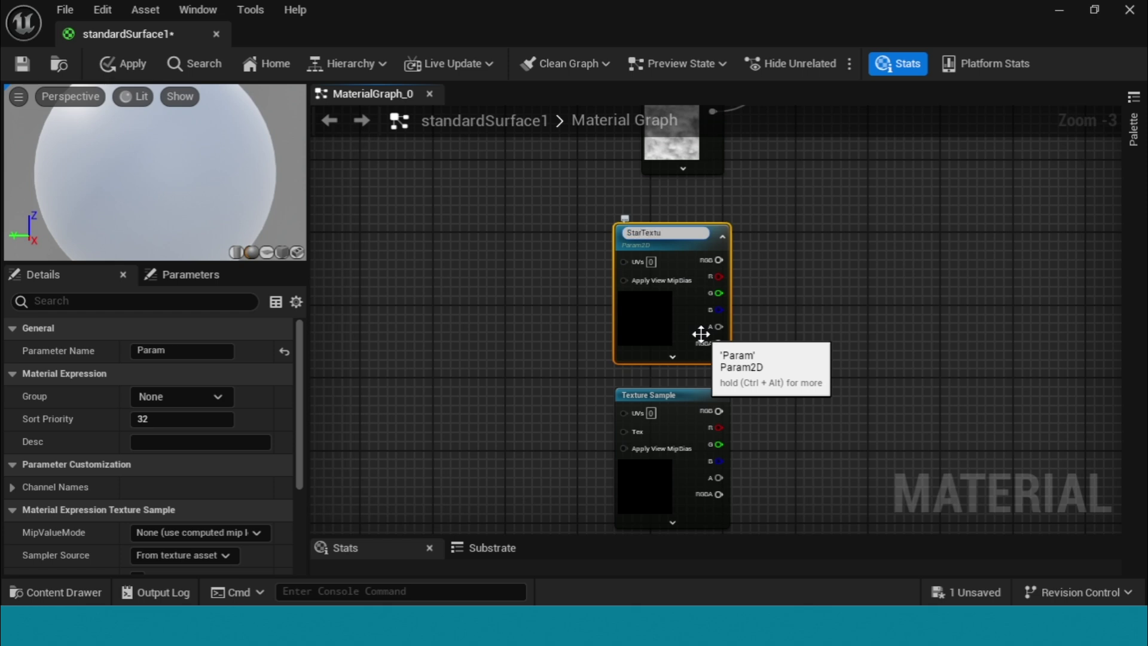
key(Return)
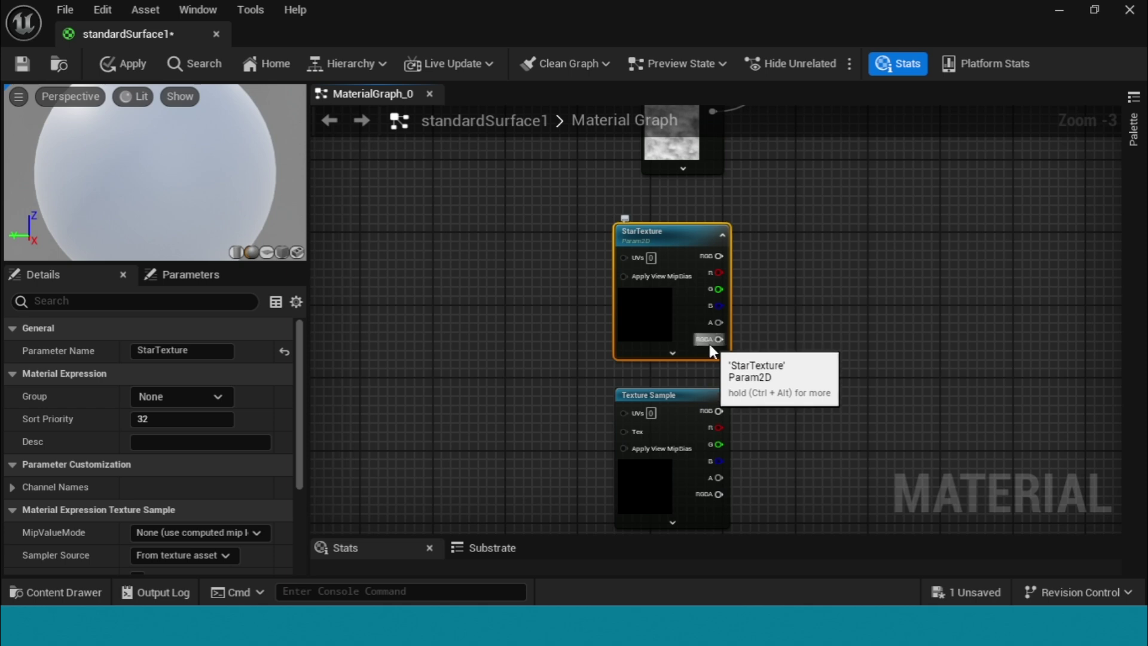
Step: Assign the T_Sky_Stars texture to the StarTexture parameter
scroll(710, 344, up, 1)
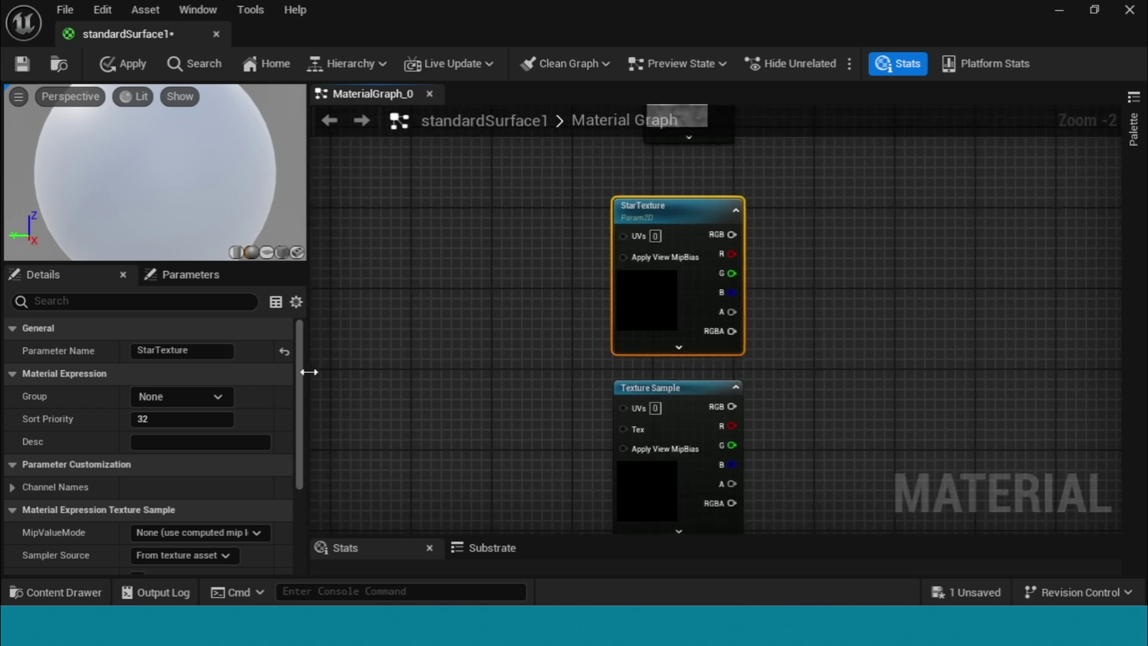
click(300, 353)
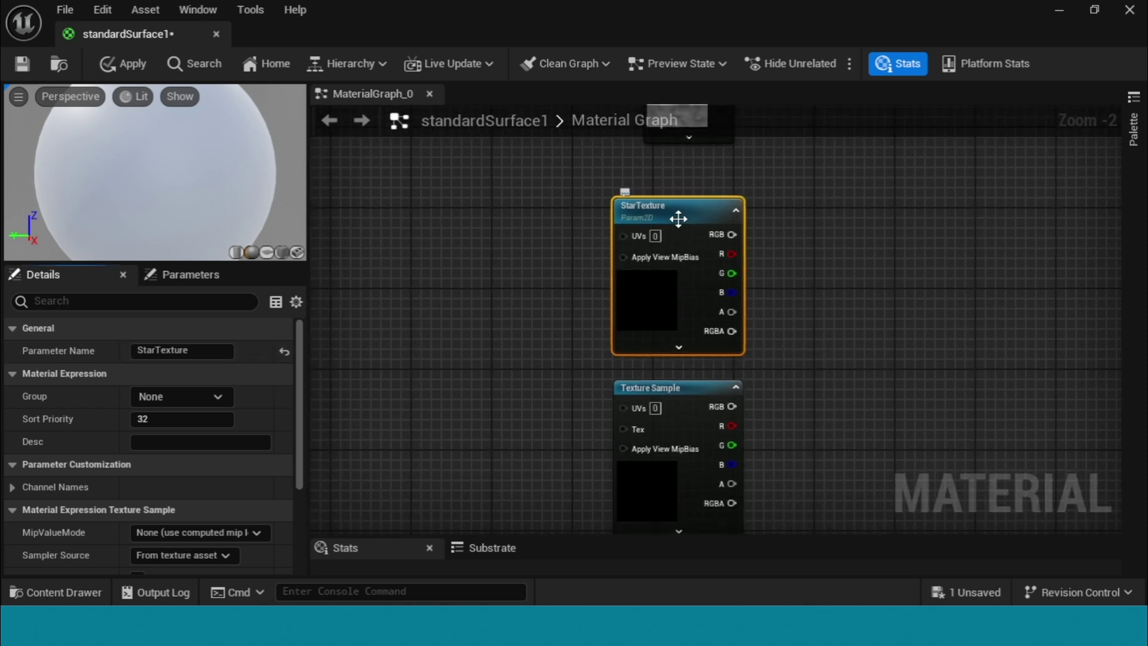
scroll(205, 401, down, 3)
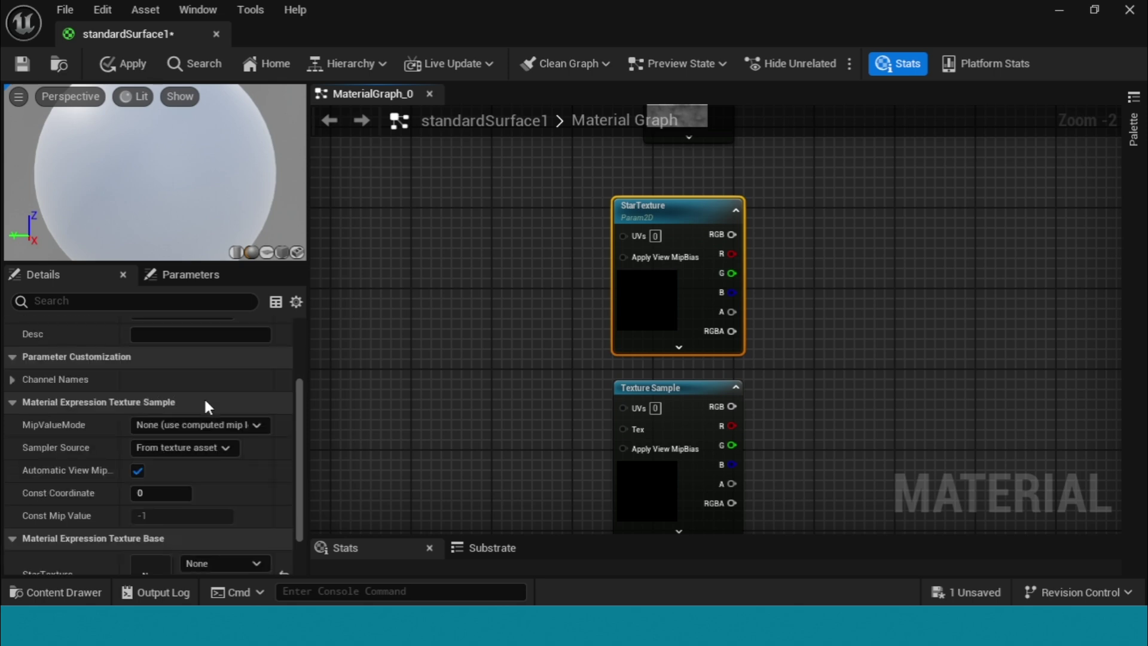
scroll(205, 401, down, 2)
click(228, 493)
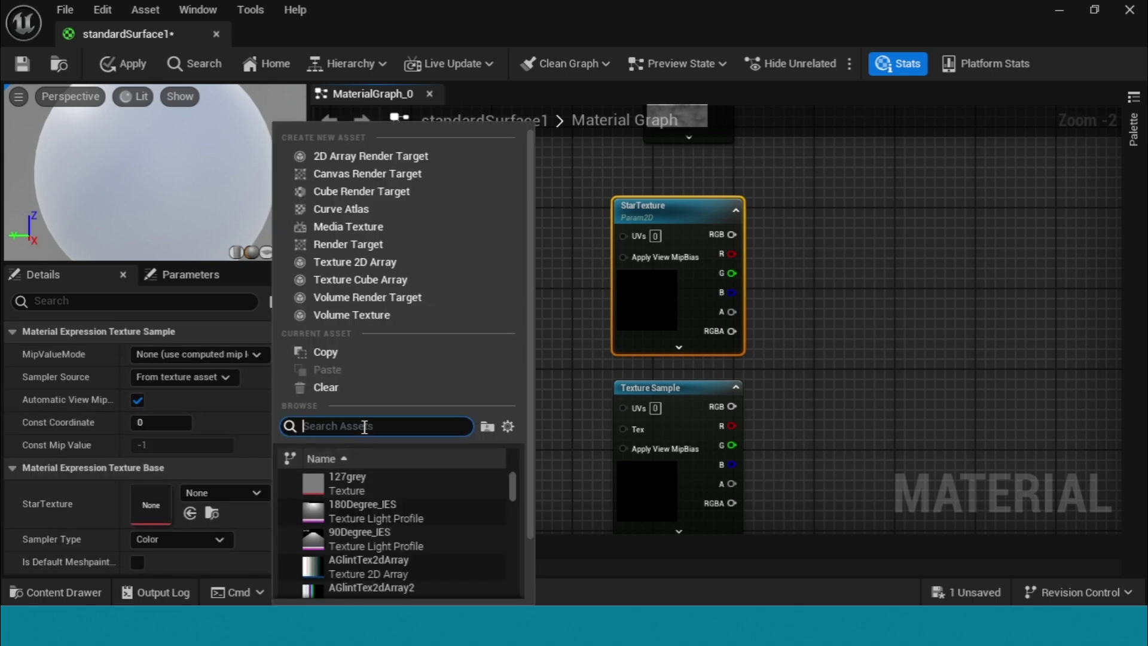
text(t sky s)
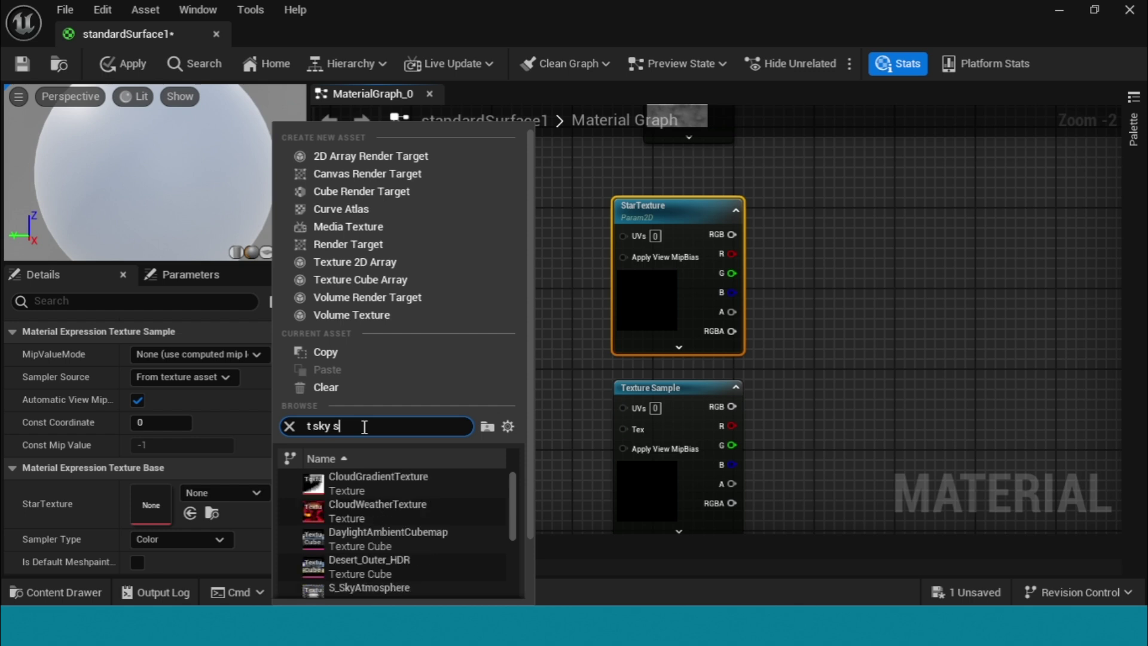
text(t)
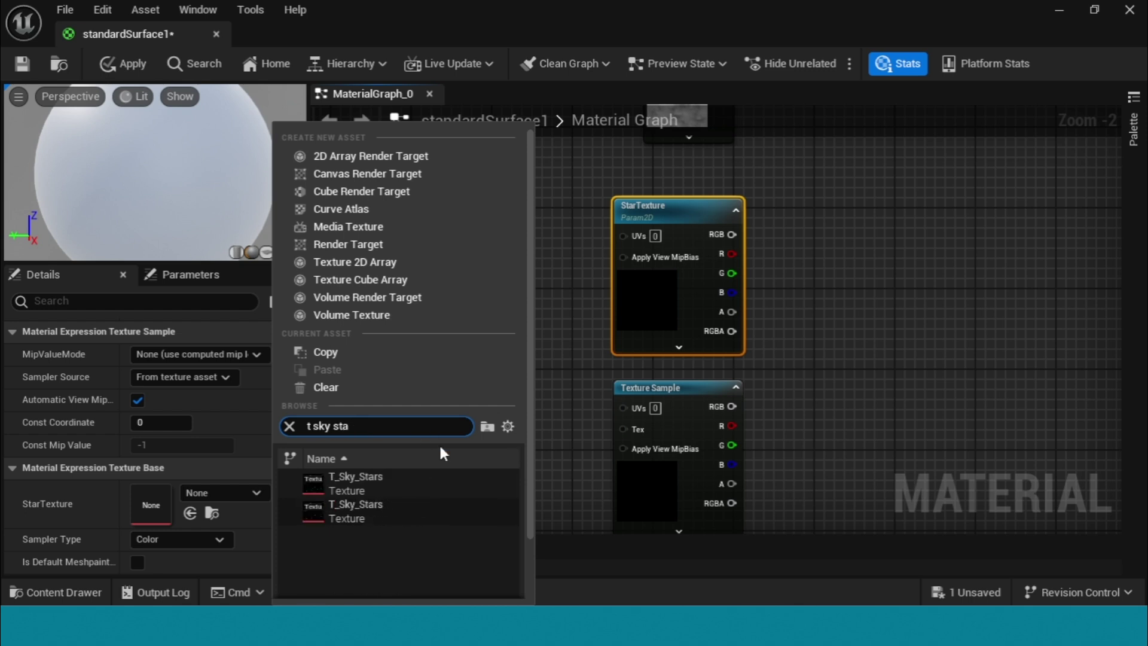
text(a)
click(374, 505)
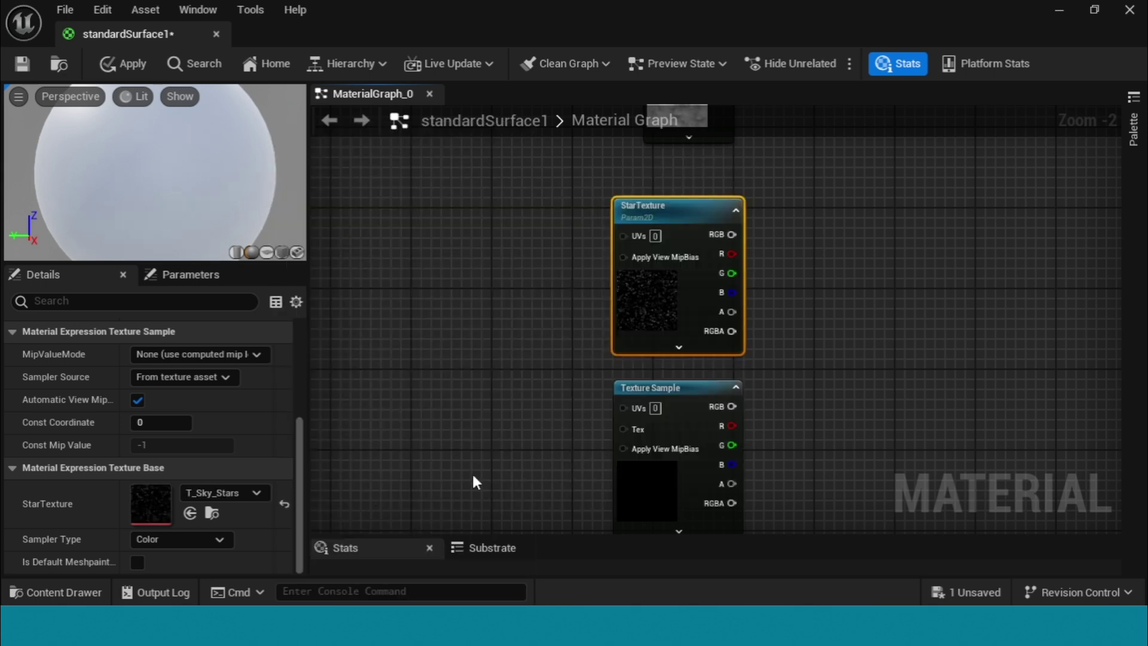
Step: Assign the T_Noise01 texture to the lower Texture Sample node
right_drag(541, 384, 531, 259)
click(661, 265)
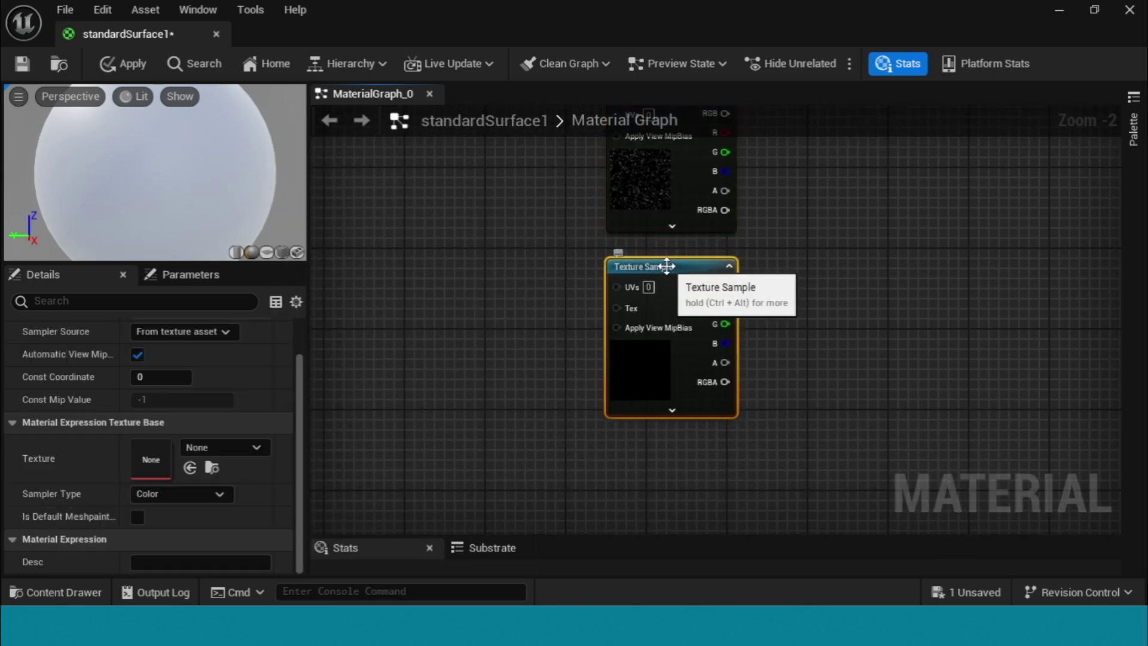
click(255, 449)
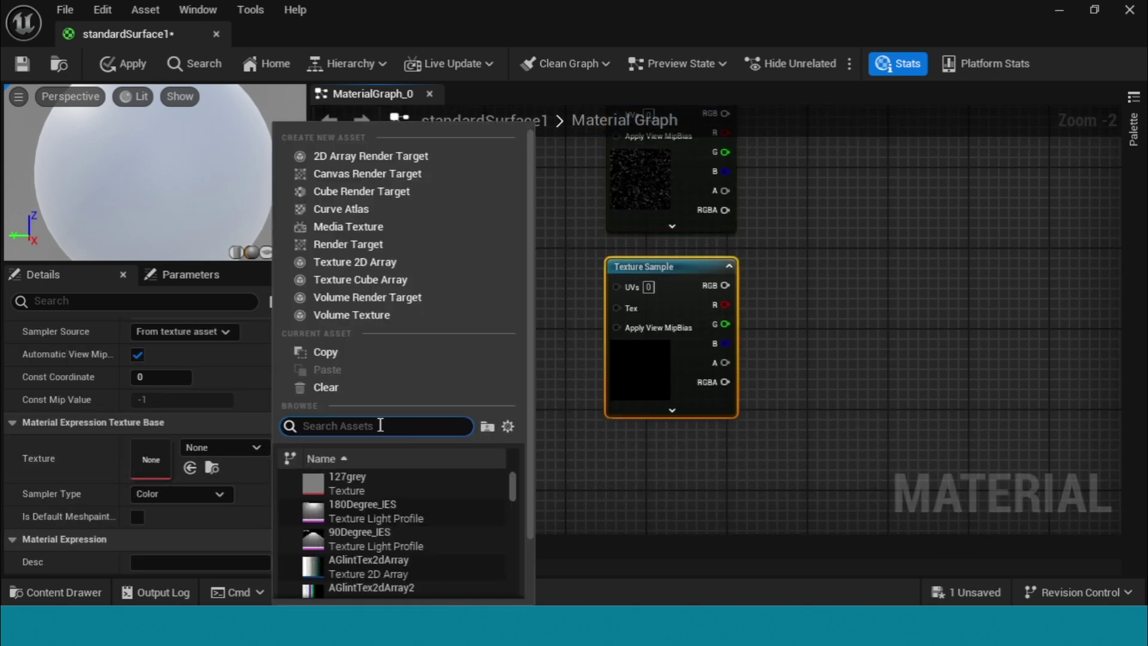
text(t noi)
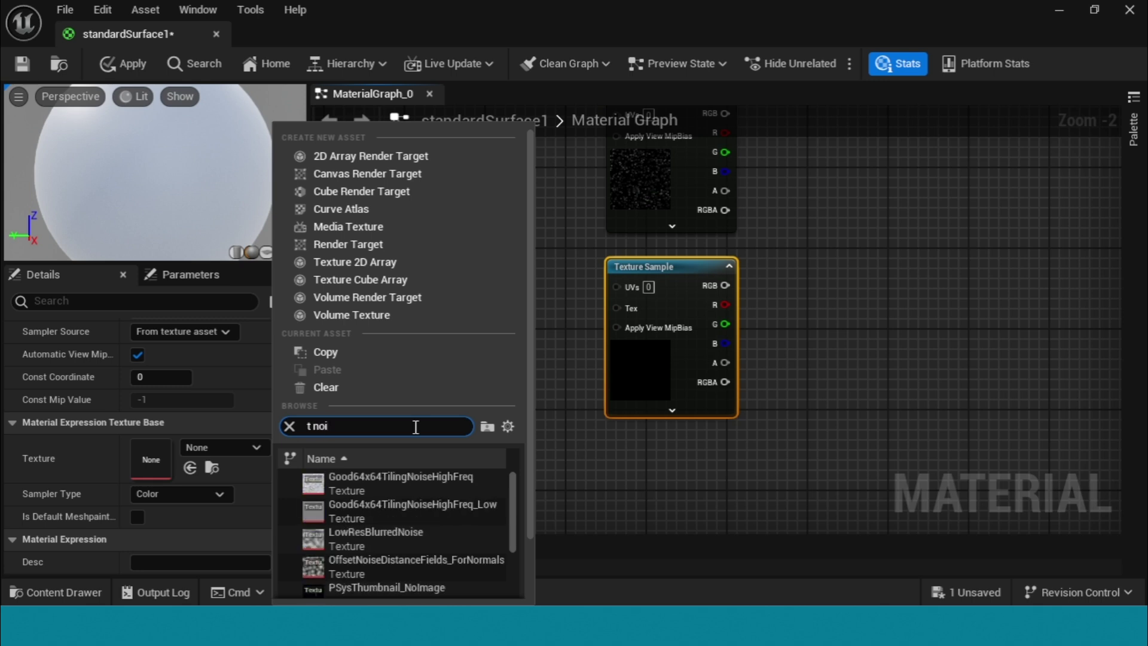
text(s)
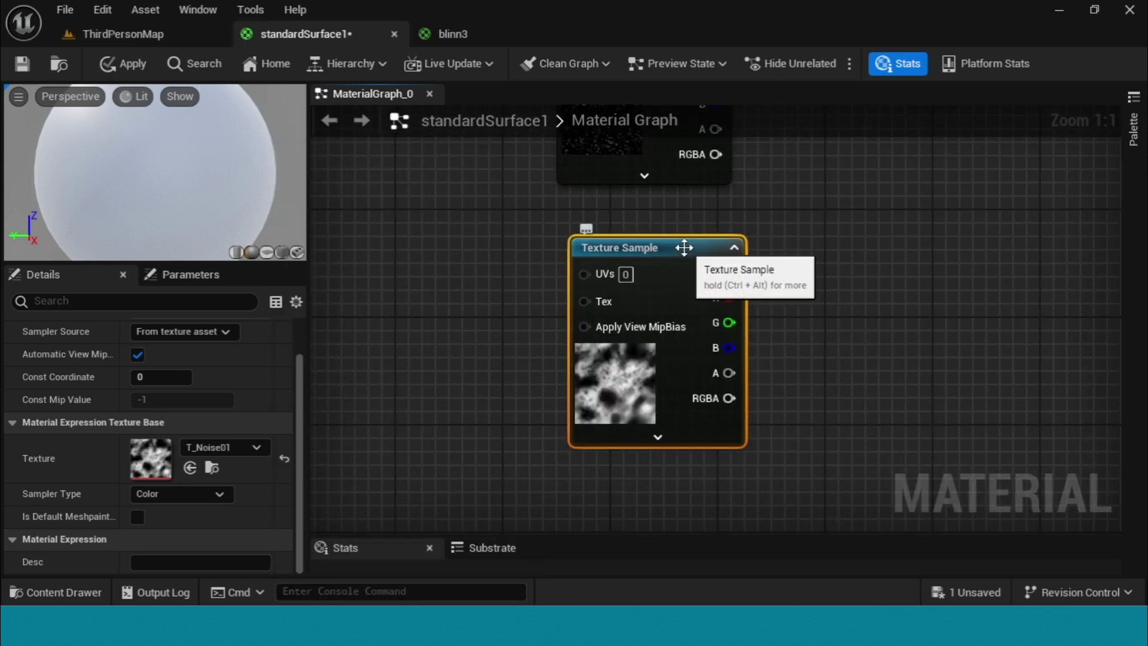
Step: Line up the noise Texture Sample node directly beneath the StarTexture node, keeping T_Noise01 as its texture
drag(687, 248, 660, 234)
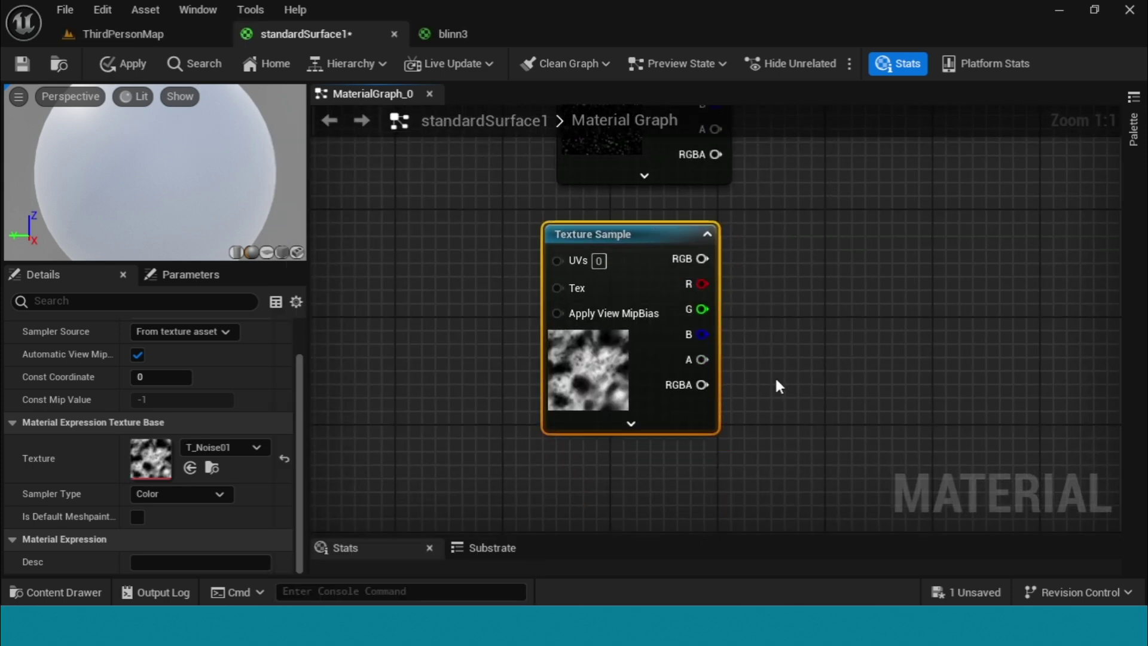
click(234, 447)
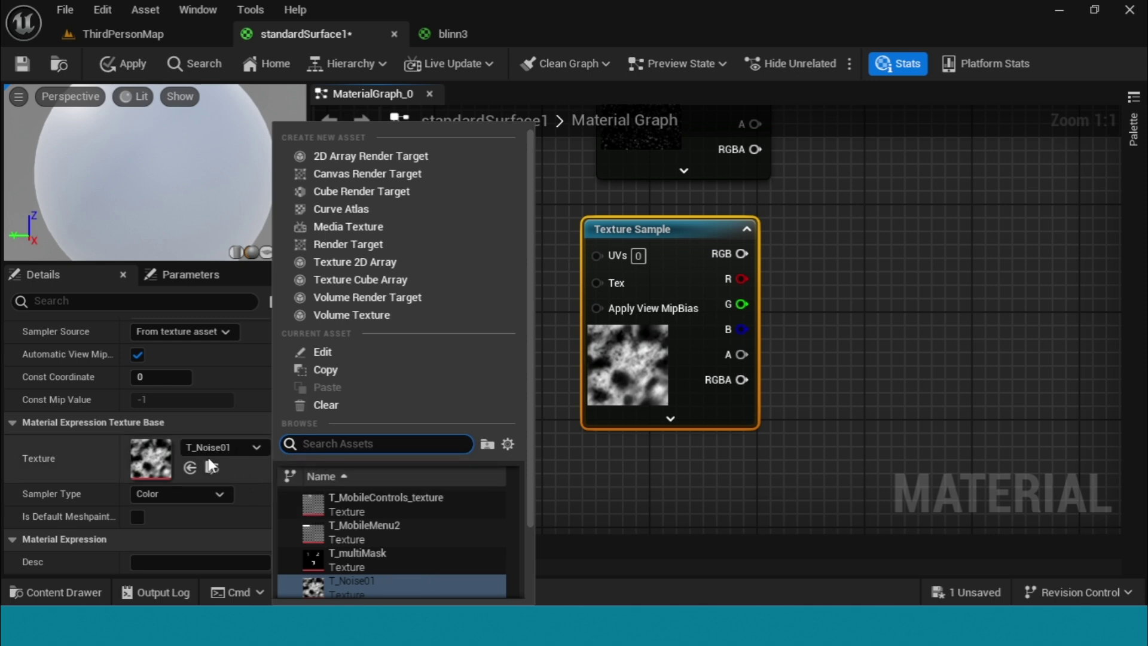
click(324, 473)
click(615, 241)
right_drag(472, 357, 459, 434)
mouse_move(636, 307)
mouse_down()
mouse_move(656, 302)
mouse_move(644, 307)
mouse_up()
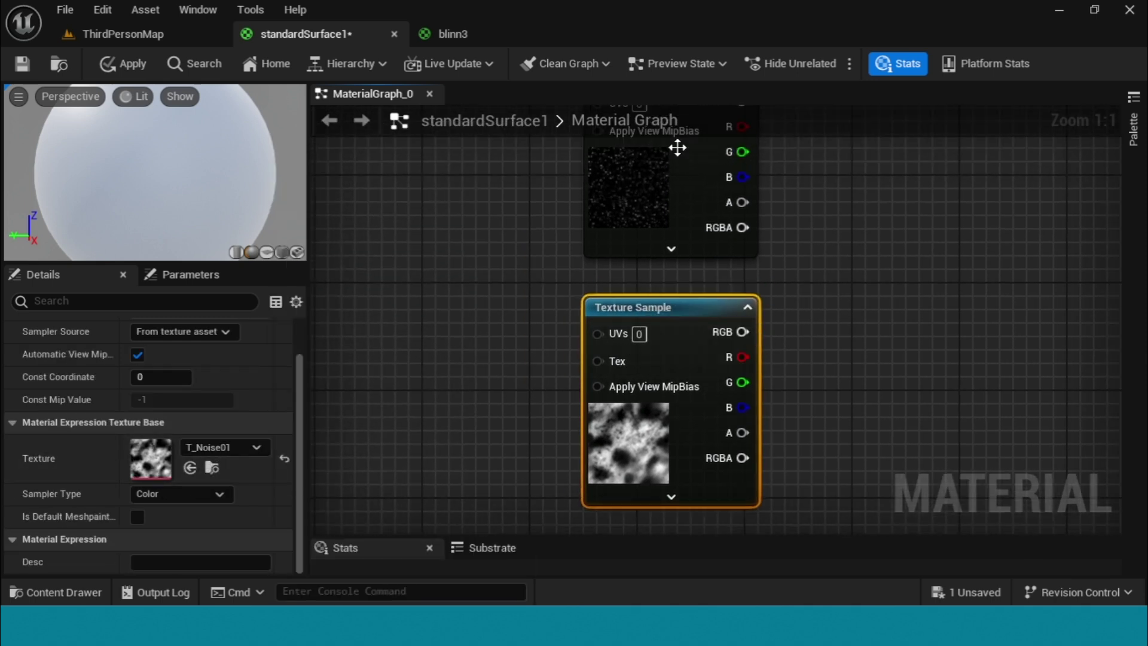
Step: Duplicate the TexCoord-to-BumpOffset node group with its parameters and place the copy on the input side of the StarTexture and noise samples
scroll(813, 379, down, 3)
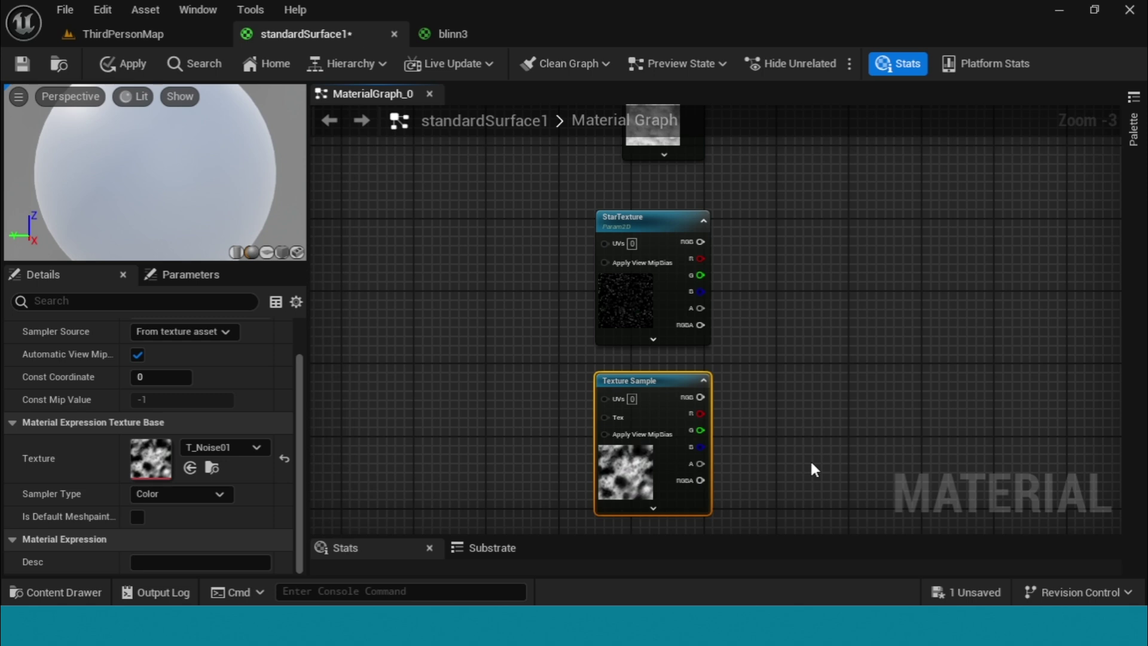
scroll(810, 458, down, 2)
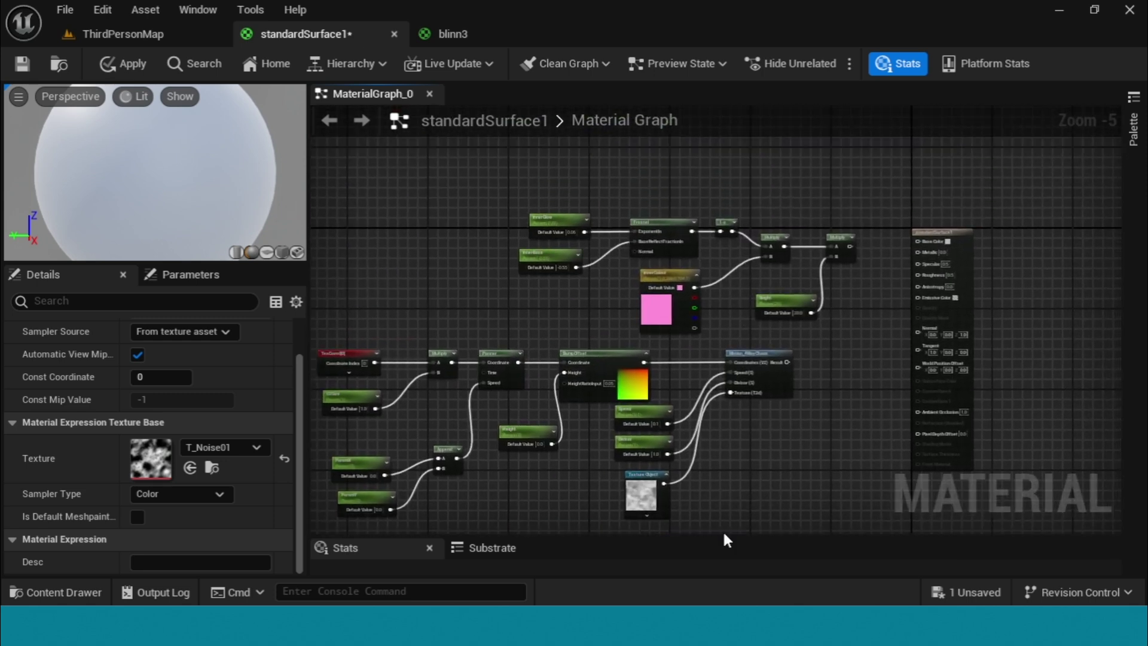
right_drag(715, 475, 773, 452)
drag(378, 293, 643, 487)
right_drag(827, 476, 805, 389)
key(ctrl+c)
right_drag(761, 452, 869, 247)
click(462, 288)
key(ctrl+v)
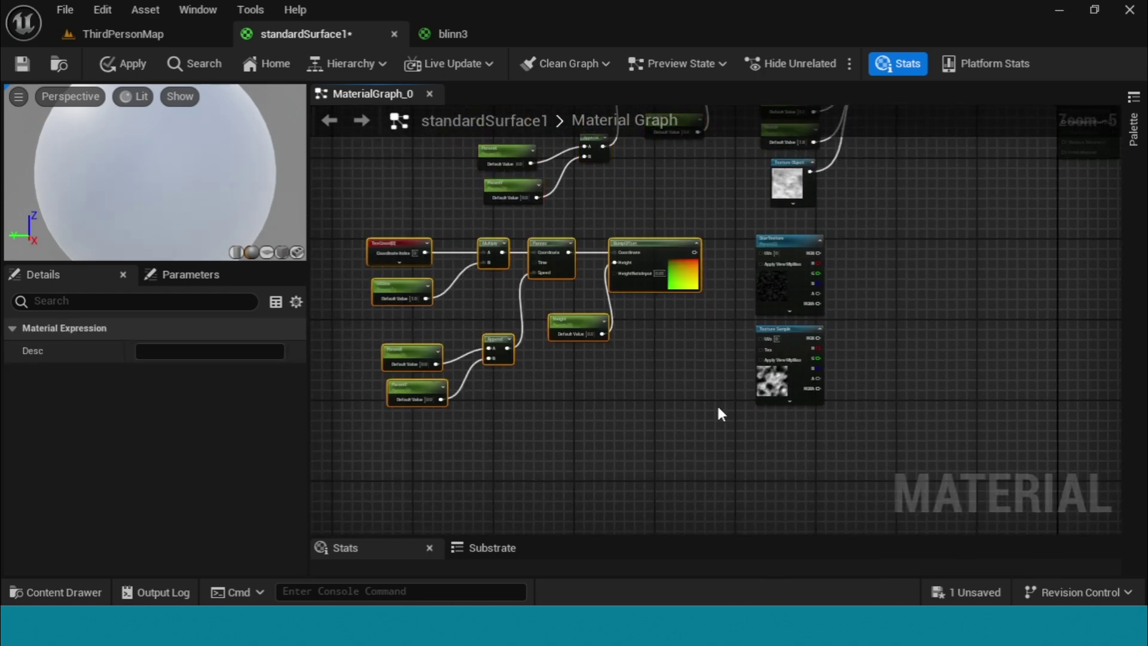
Step: Connect the copied BumpOffset output to the StarTexture UVs and move the noise Texture Sample farther below
right_drag(835, 380, 991, 404)
scroll(862, 361, up, 1)
right_drag(867, 371, 713, 436)
drag(687, 315, 781, 315)
right_drag(695, 443, 682, 336)
drag(806, 306, 833, 433)
Step: Duplicate the TexCoord, UV size, Multiply, Panner, ParamX, ParamY and Append nodes and place the copy ahead of the noise Texture Sample
right_drag(596, 379, 812, 436)
drag(409, 226, 713, 487)
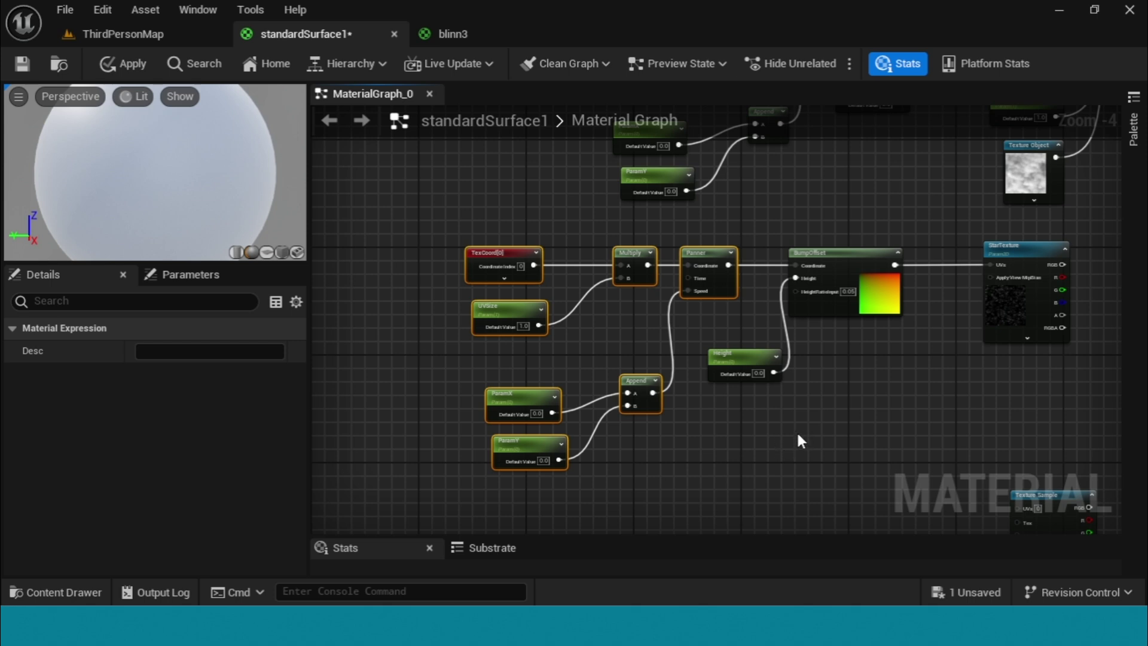
right_drag(797, 434, 759, 228)
click(633, 326)
key(ctrl+v)
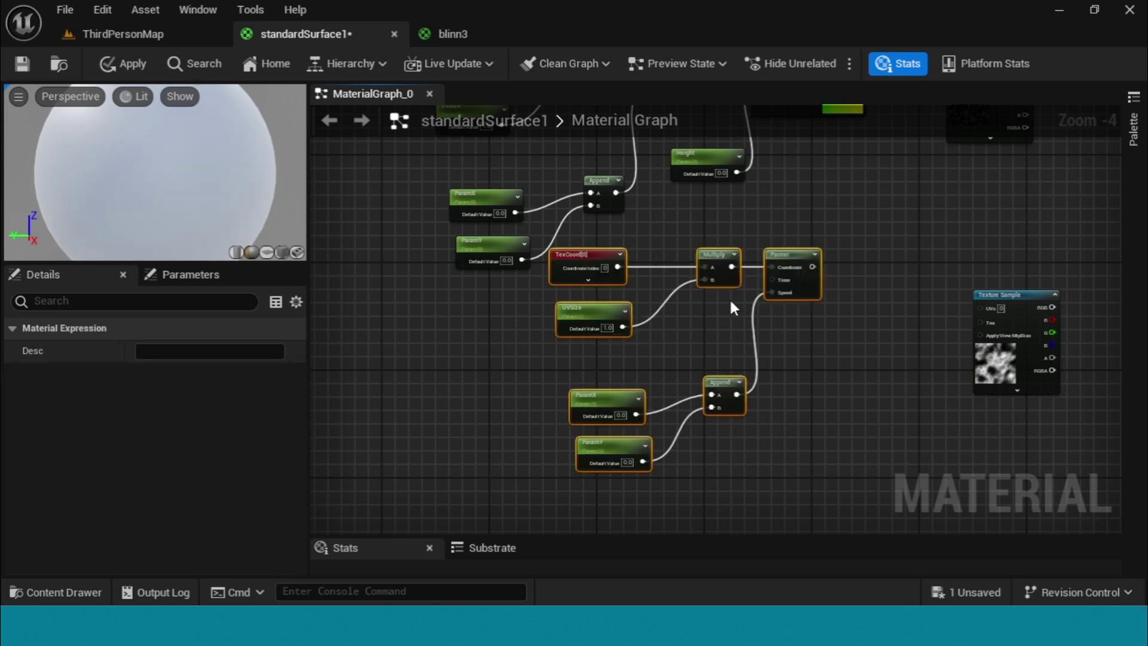
drag(781, 260, 769, 317)
scroll(867, 389, up, 1)
right_drag(869, 397, 716, 432)
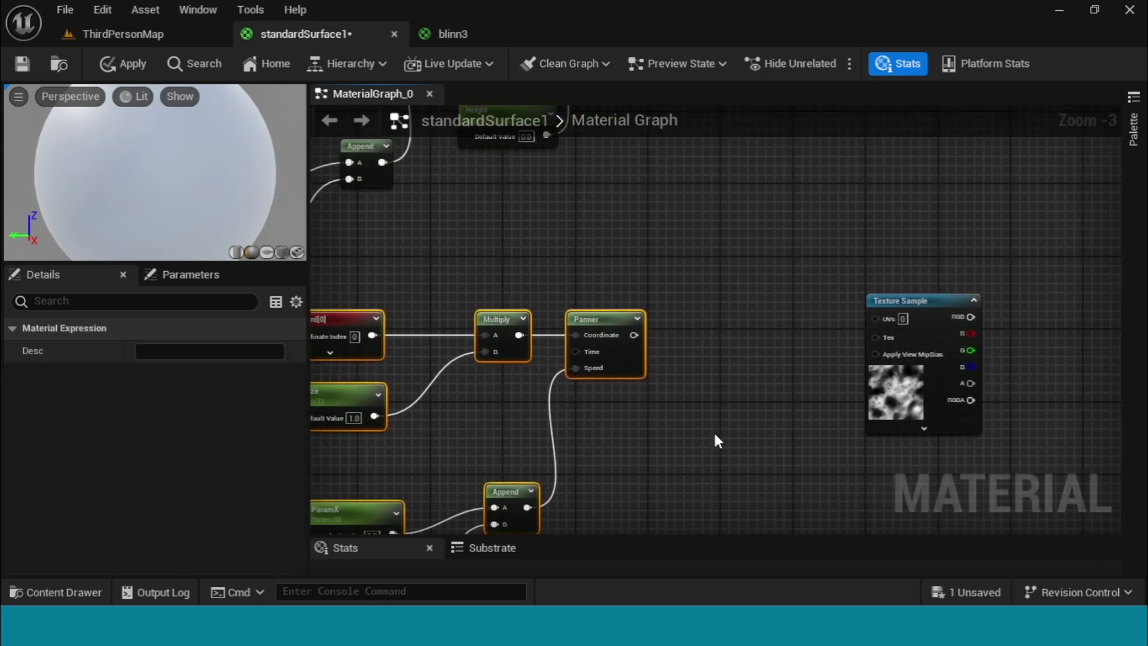
Step: Connect the new Panner output to the noise Texture Sample's UVs and line the sample up with the Panner
scroll(714, 433, down, 1)
right_drag(697, 442, 728, 377)
drag(684, 292, 866, 278)
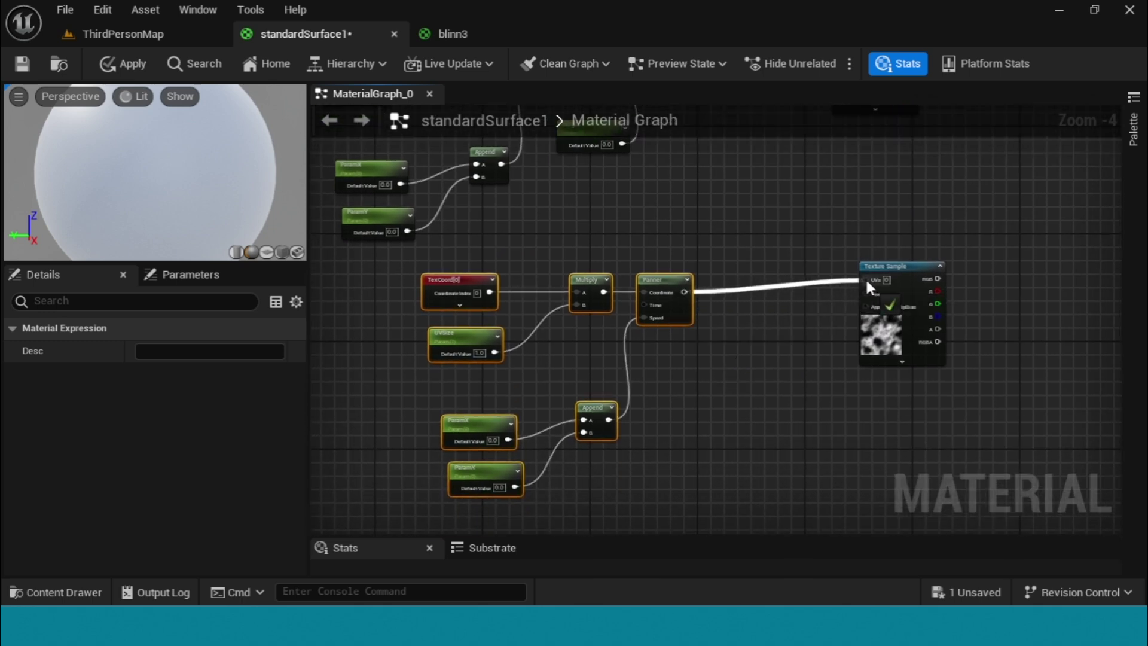
scroll(866, 278, up, 1)
right_drag(807, 377, 480, 426)
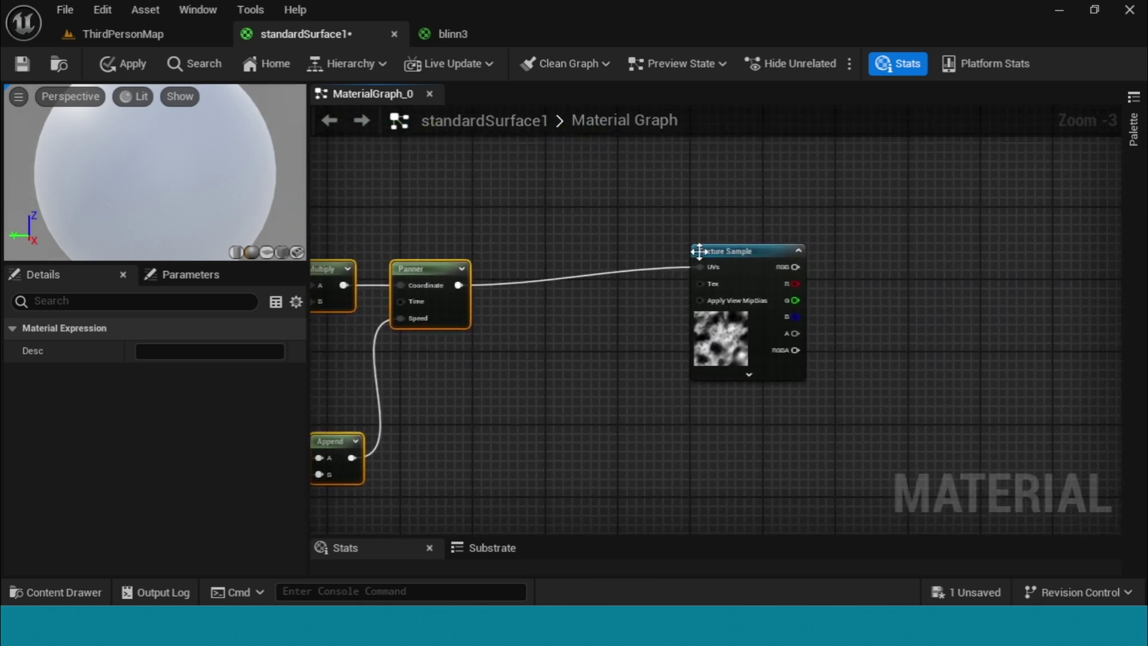
click(713, 266)
Step: Add a Multiply node and feed the StarTexture RGB into A and the noise Texture Sample RGB into B
scroll(712, 264, down, 2)
right_drag(687, 328, 551, 395)
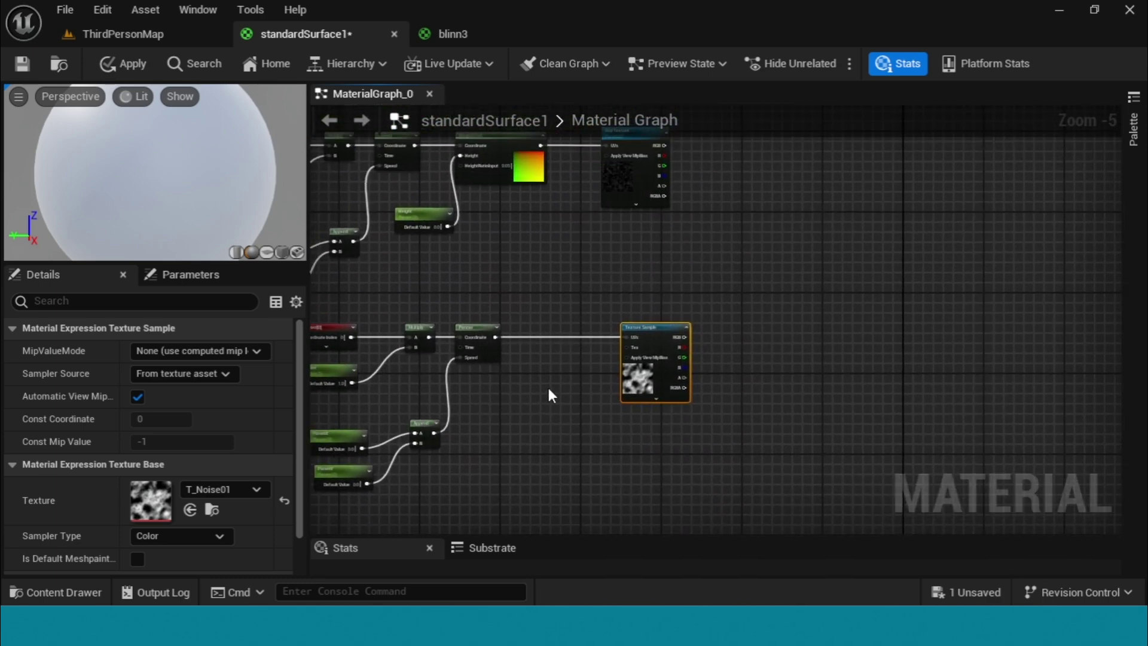
click(744, 265)
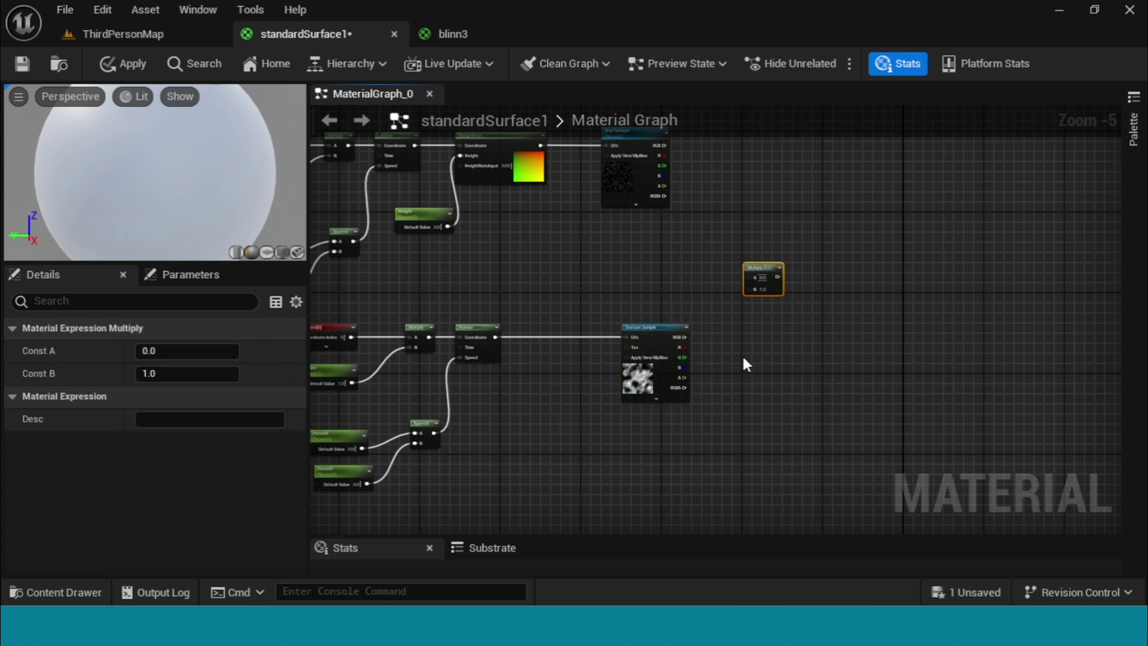
scroll(745, 360, up, 3)
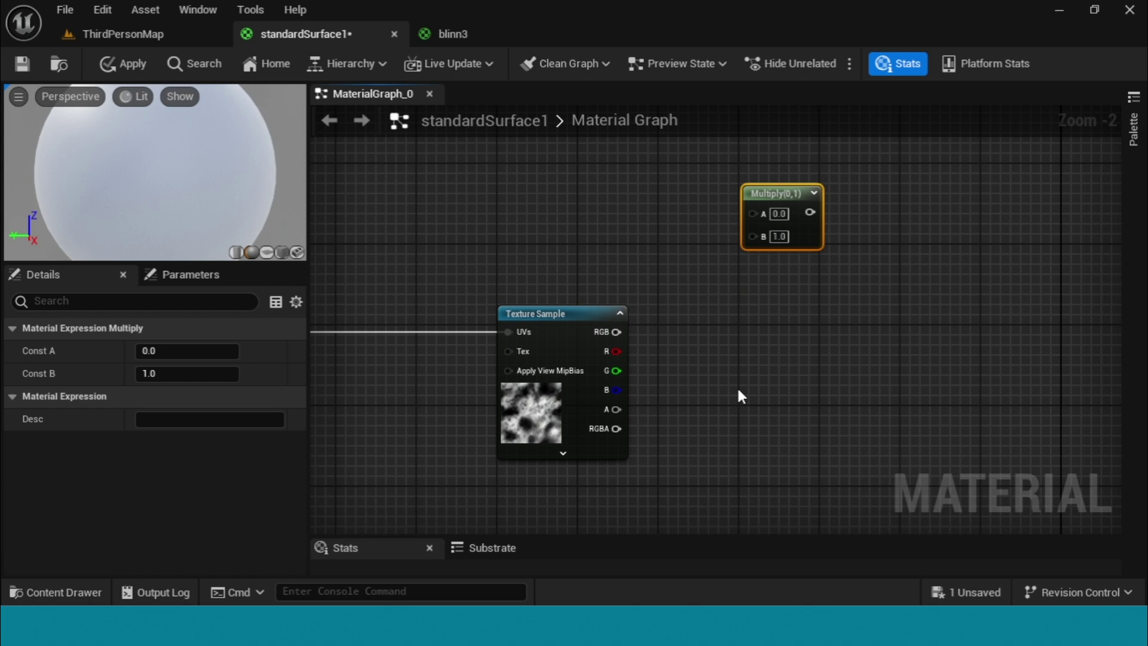
right_drag(646, 303, 655, 441)
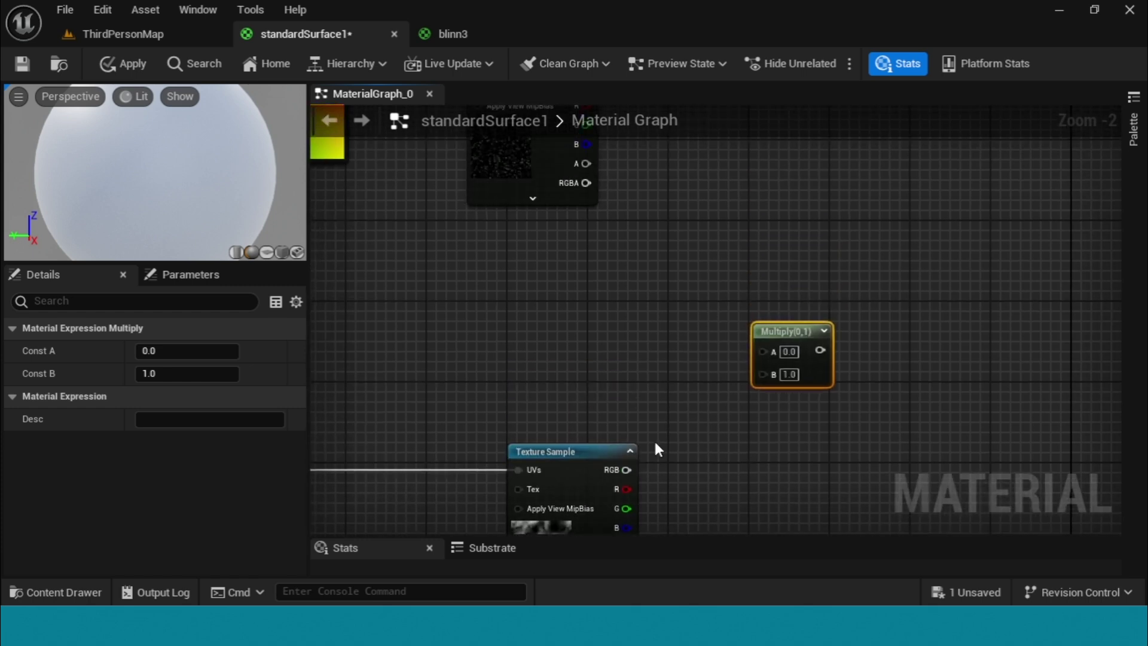
scroll(656, 441, down, 2)
drag(613, 199, 732, 375)
drag(639, 453, 732, 388)
Step: Add a second Multiply node and connect the star-noise Multiply output to its A input
right_drag(710, 477, 812, 369)
key(m)
click(809, 363)
scroll(758, 437, up, 1)
right_drag(753, 447, 656, 384)
drag(752, 281, 744, 389)
drag(574, 343, 735, 405)
Step: Create a scalar parameter named StarBright and connect it to the B input of the second Multiply node
right_drag(606, 433, 699, 335)
click(697, 341)
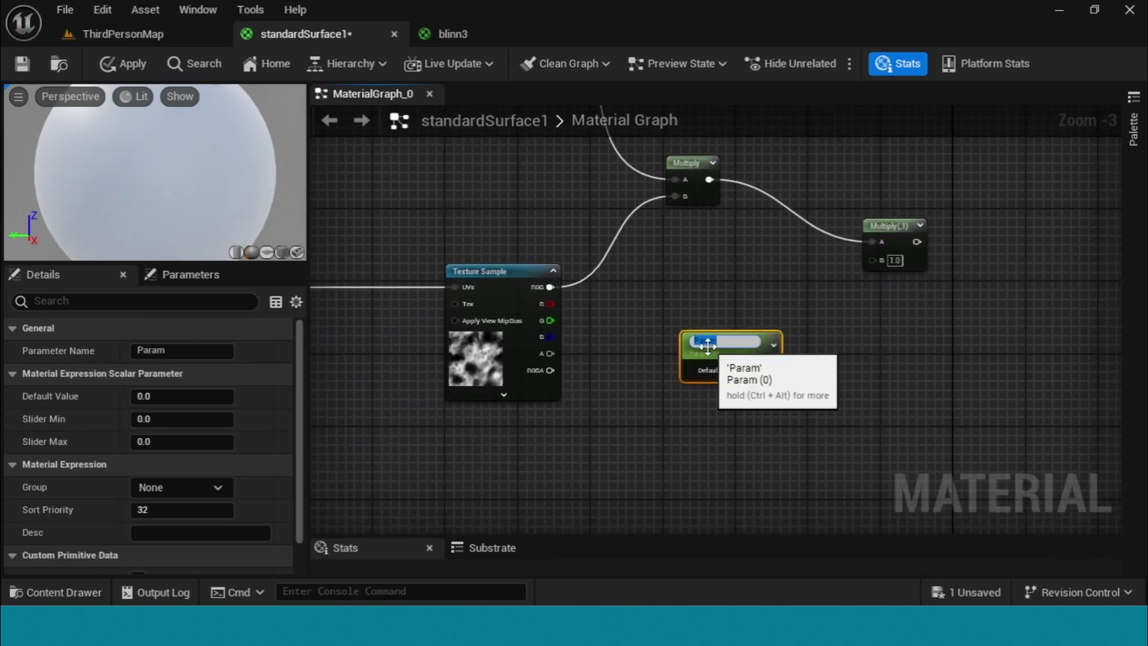
text(Star)
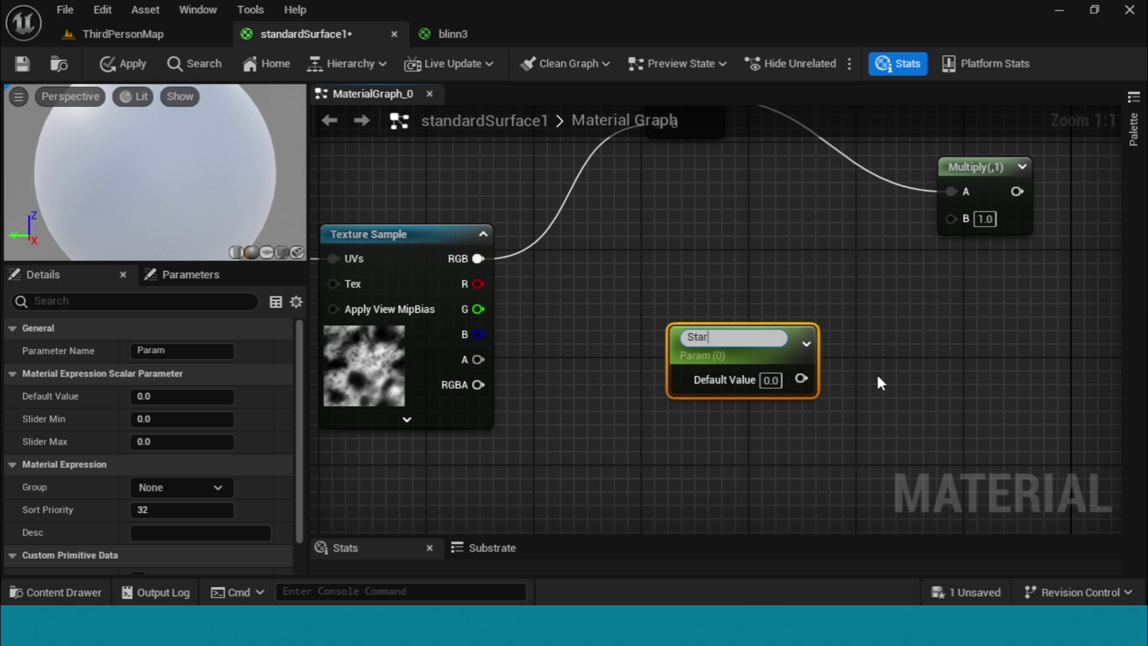
text(Bright)
key(Return)
right_drag(877, 372, 795, 427)
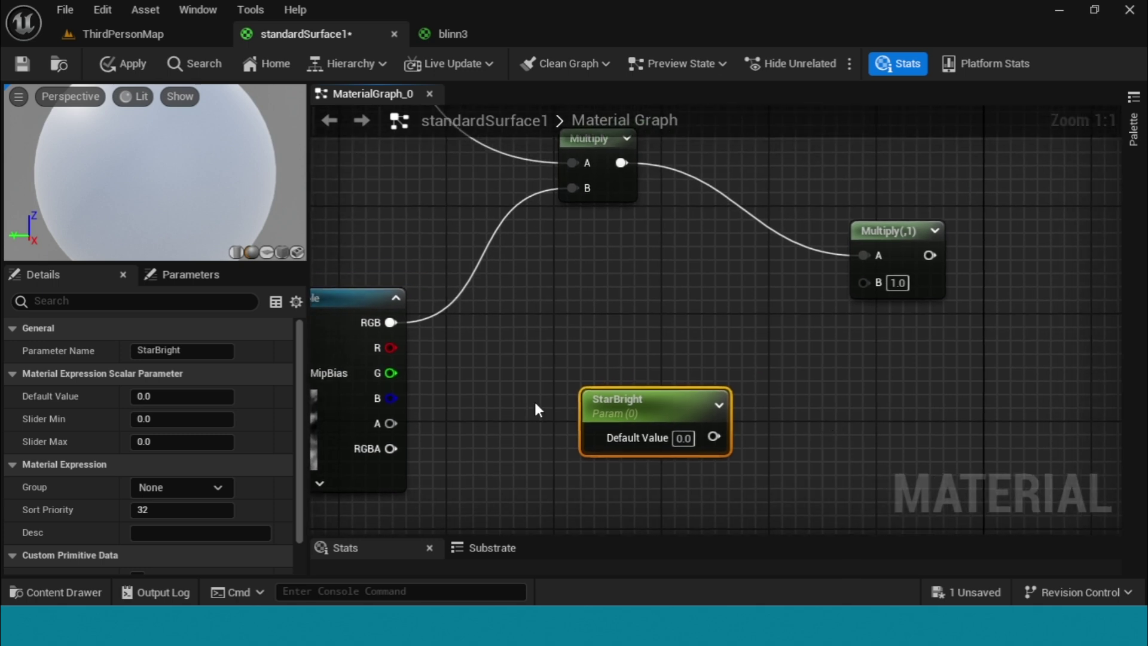
drag(714, 437, 866, 284)
scroll(690, 430, down, 1)
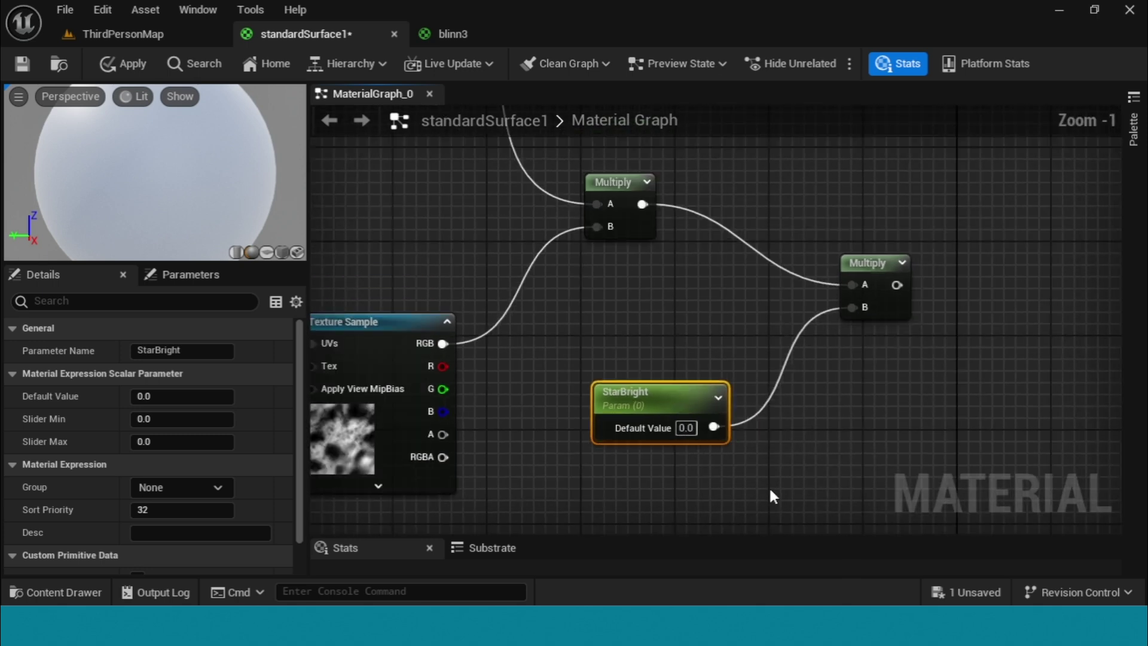
Step: Set the StarBright parameter's default value to 1
click(686, 427)
text(20)
key(Return)
scroll(711, 446, down, 2)
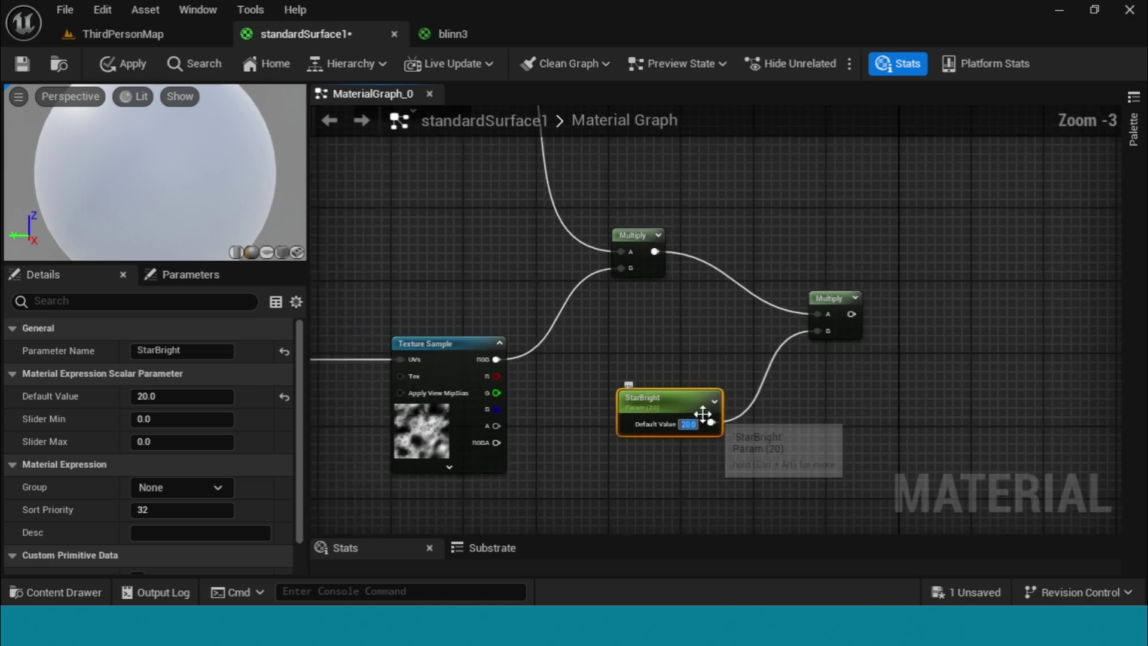
scroll(710, 439, up, 3)
text(1)
key(Return)
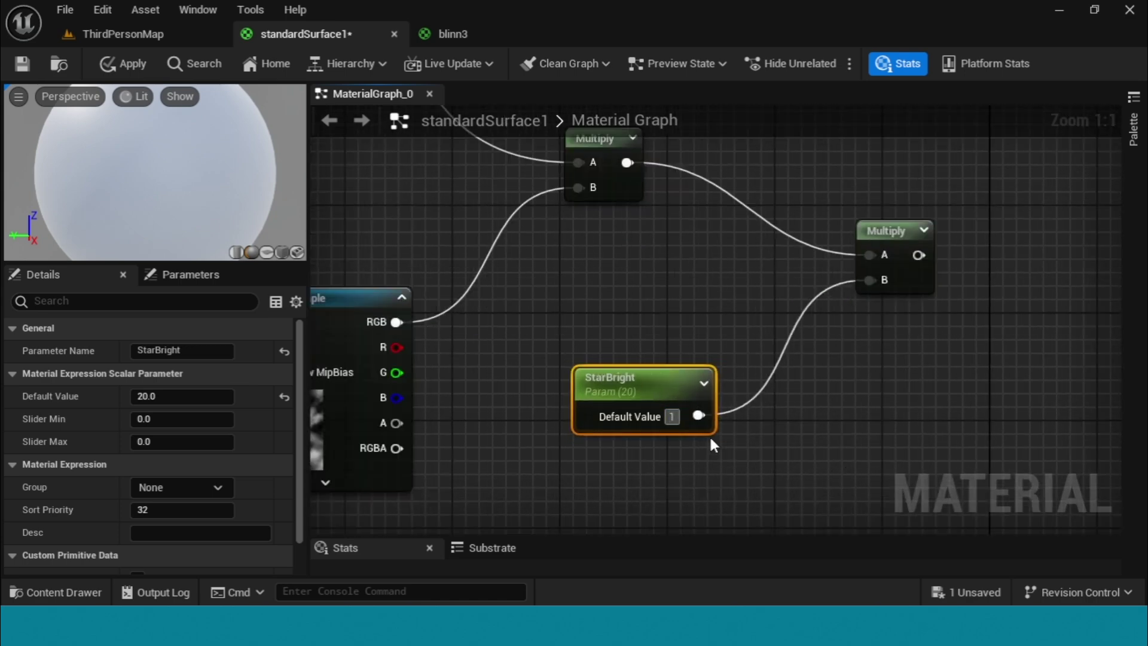
Step: Duplicate the InnerGlow, InnerBase, Fresnel, 1-x, innerColour, first Multiply and Bright nodes and place the copy below the star nodes
scroll(705, 415, down, 2)
right_drag(667, 311, 694, 526)
right_drag(675, 197, 702, 520)
right_drag(688, 228, 763, 532)
scroll(431, 249, down, 1)
right_drag(449, 287, 454, 251)
drag(399, 187, 936, 439)
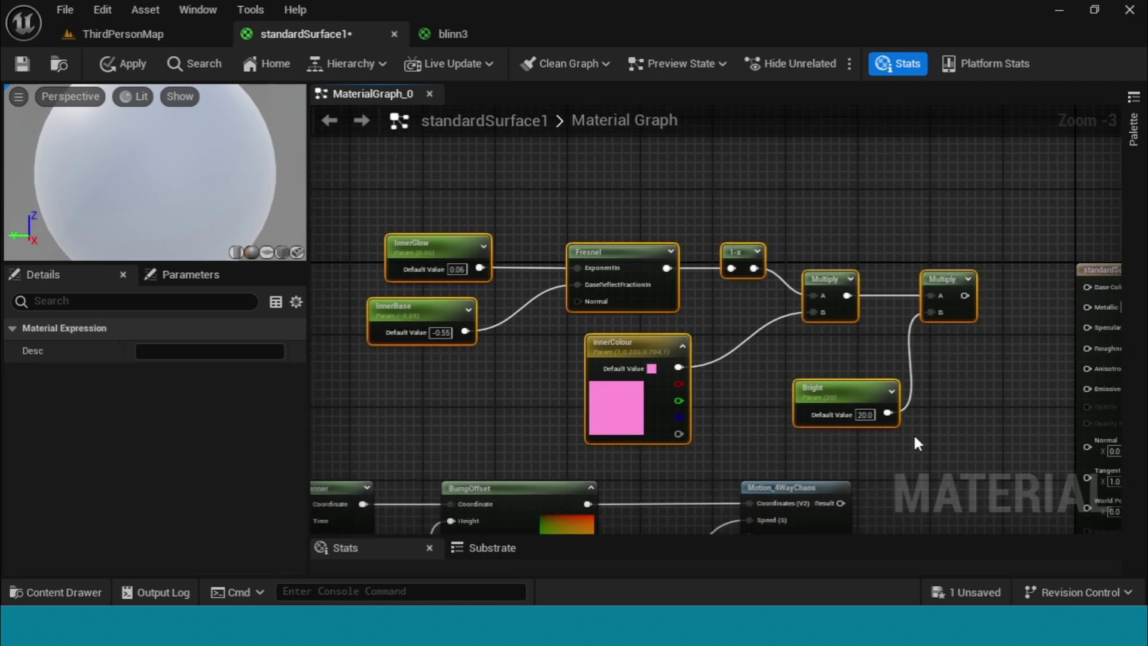
drag(383, 201, 903, 428)
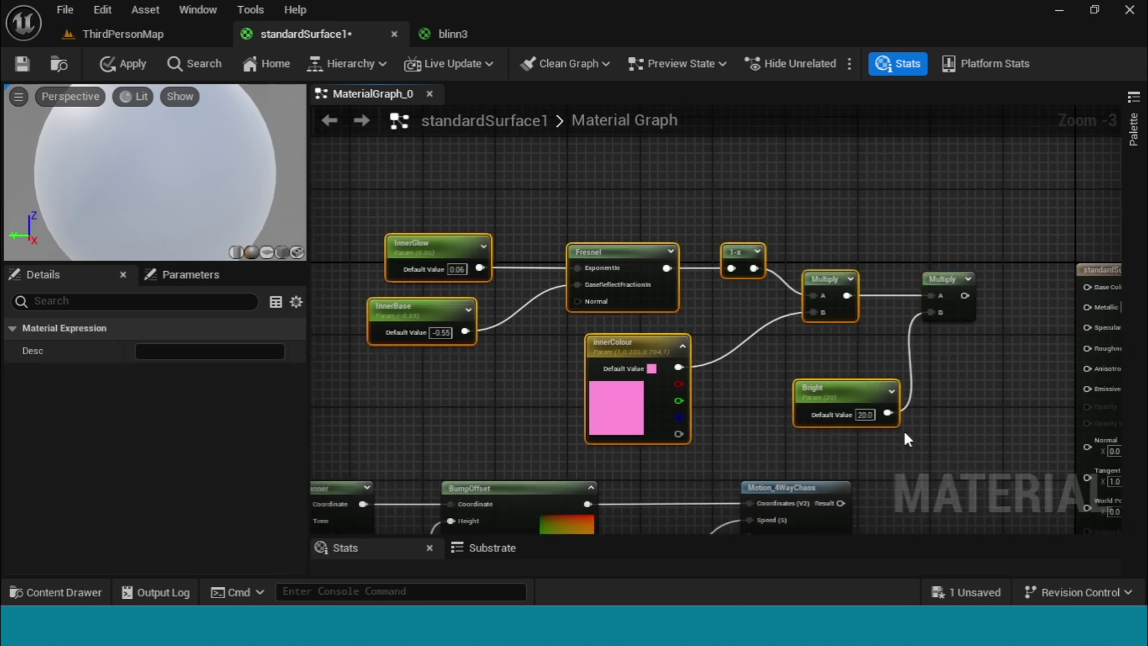
right_drag(904, 429, 870, 425)
key(ctrl+v)
right_drag(779, 451, 834, 344)
click(835, 344)
Step: Replace the copied 1-x node with a Power node fed by the Fresnel output, moving the copied Multiply away to make room
drag(748, 379, 850, 359)
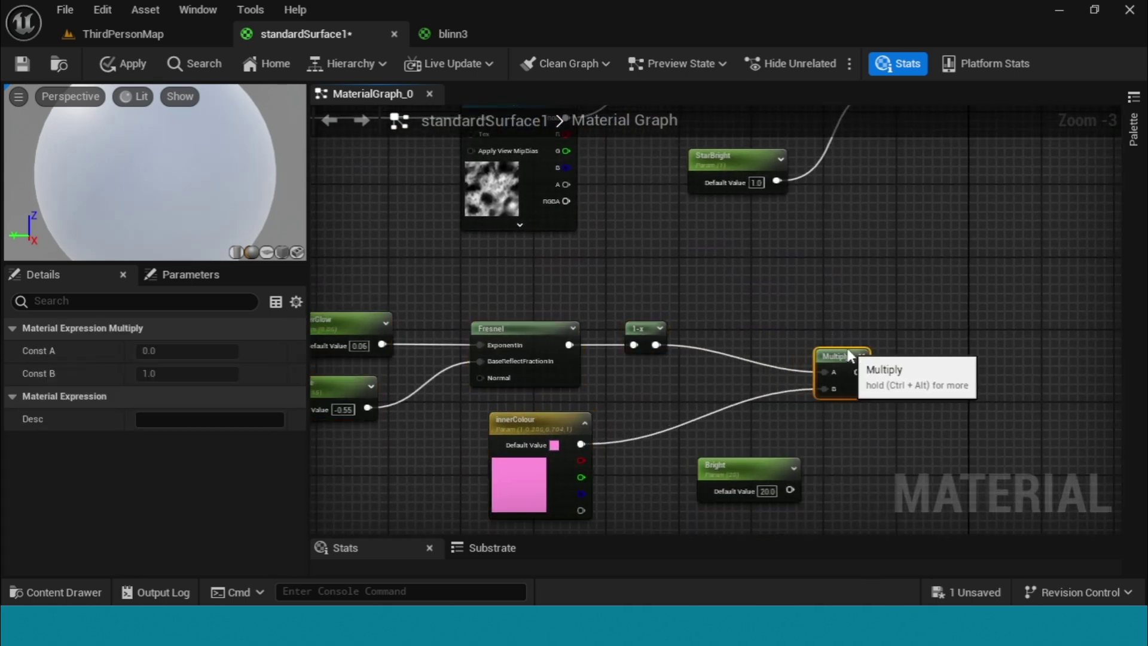
drag(644, 330, 672, 313)
right_click(634, 317)
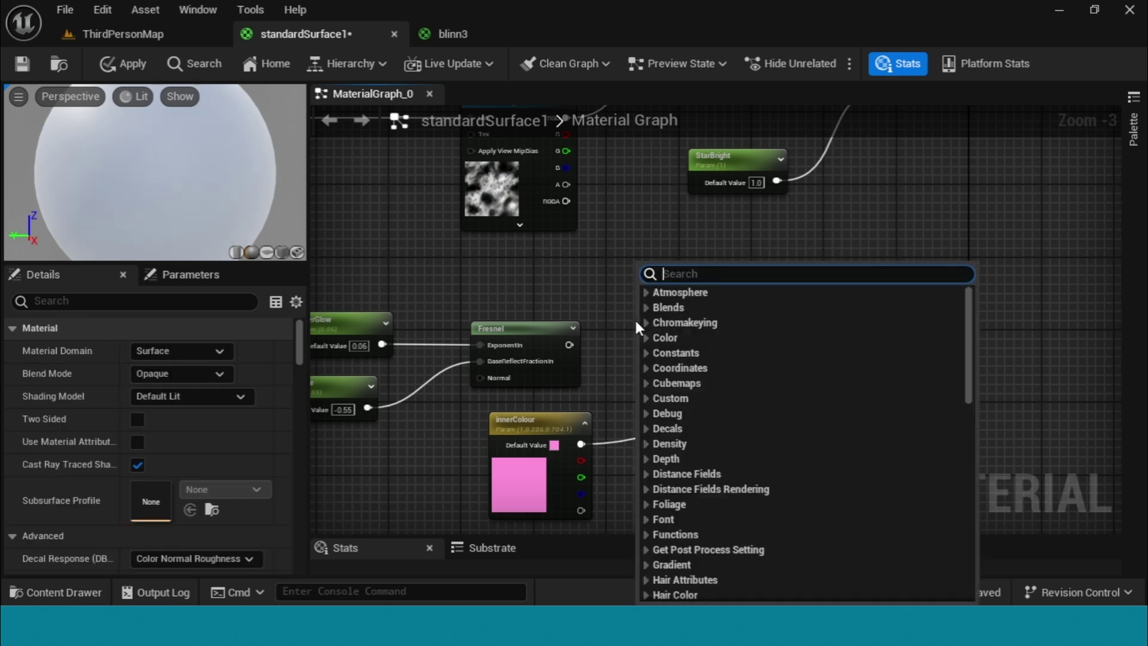
text(power)
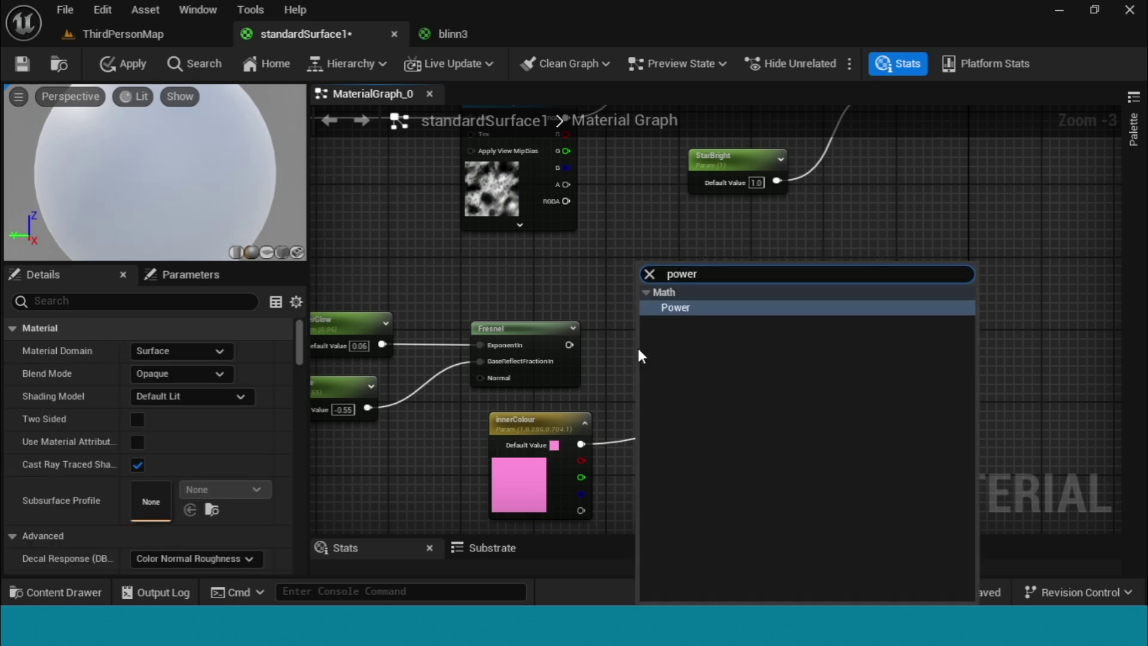
click(676, 307)
drag(636, 345, 569, 345)
Step: Connect the Power output to the copied Multiply's A input and space out the innerColour and Bright nodes
scroll(727, 392, up, 1)
right_drag(640, 419, 662, 309)
drag(546, 338, 566, 448)
drag(715, 228, 856, 249)
drag(736, 362, 815, 372)
Step: Create a scalar parameter named Power with default value 2 and connect it to the Power node's Exp input
scroll(599, 407, up, 1)
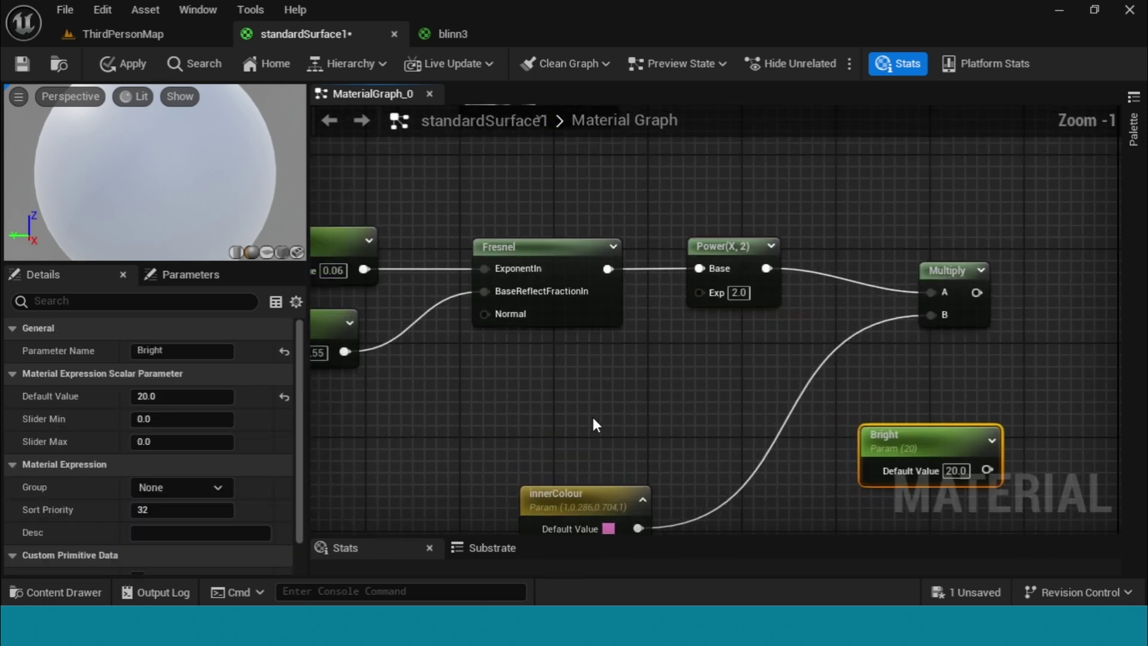
click(587, 415)
click(591, 383)
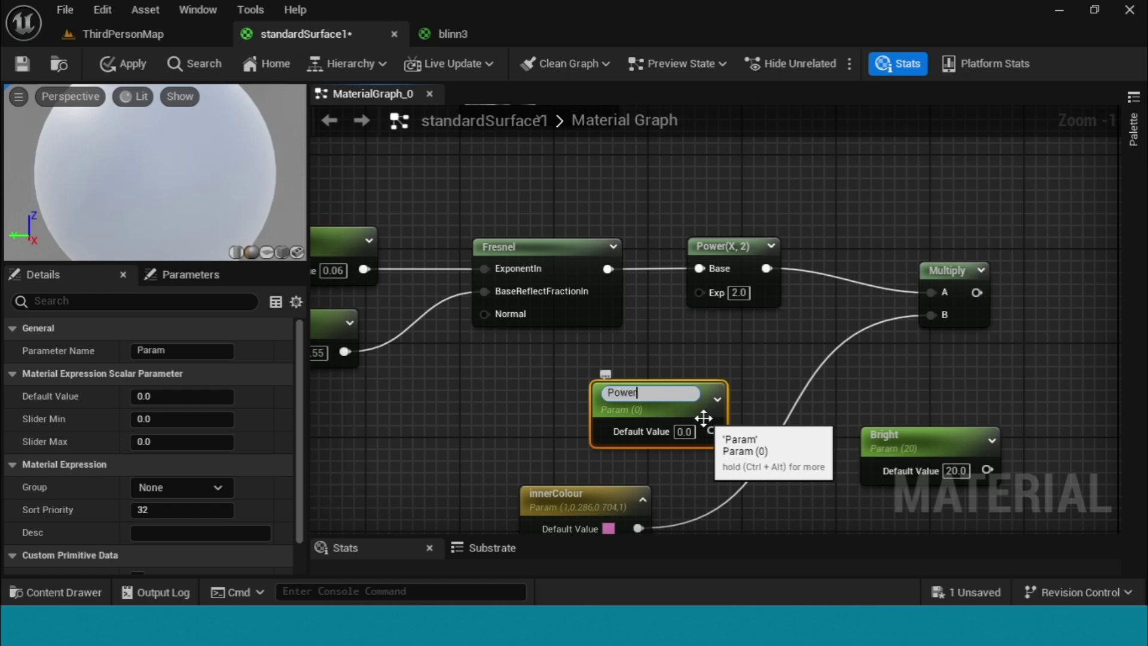
key(Return)
drag(703, 418, 699, 292)
click(568, 412)
Step: Add a Multiply node after the copied colour Multiply, connecting that Multiply to A and the Bright parameter to B
right_drag(739, 433, 586, 378)
scroll(450, 446, down, 1)
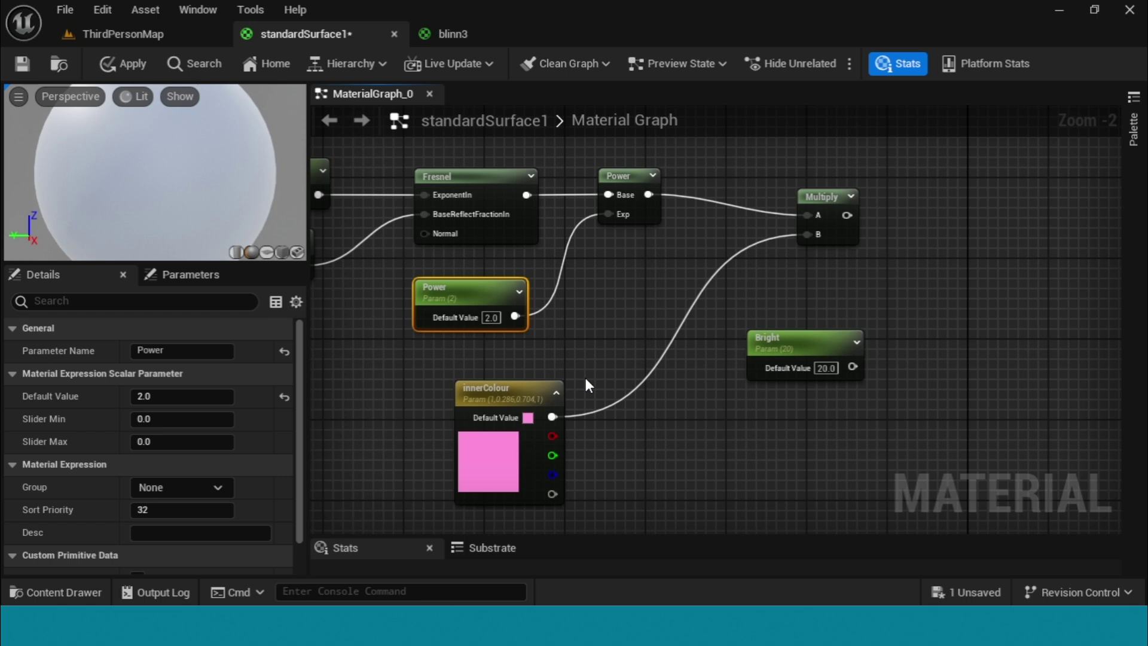
click(957, 256)
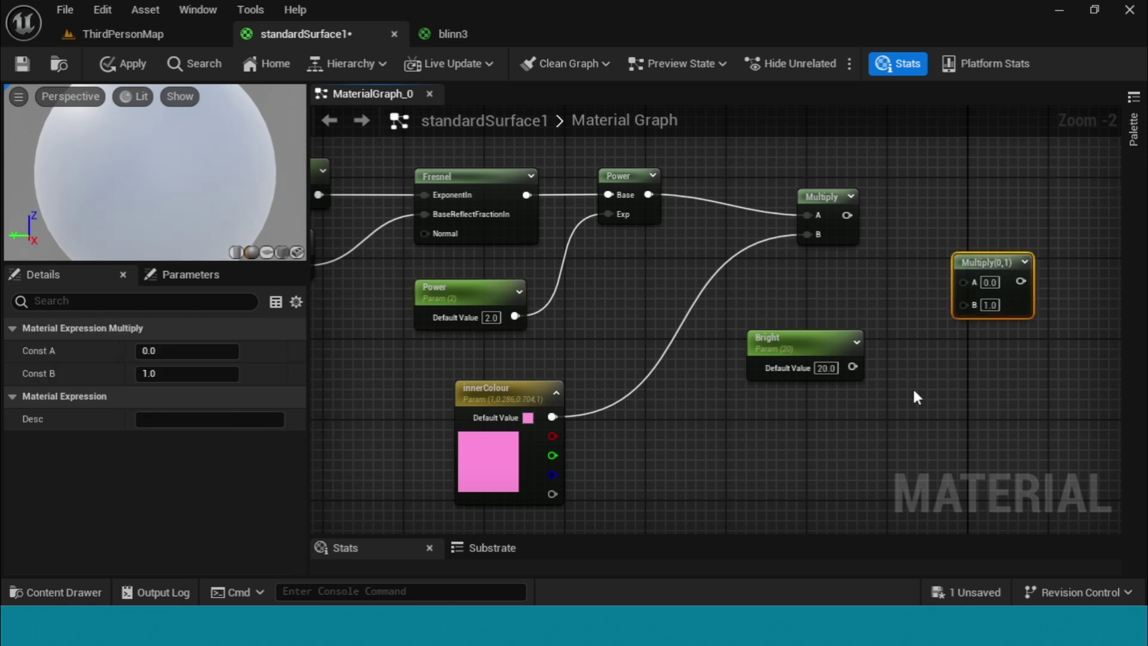
drag(852, 367, 963, 306)
drag(847, 215, 963, 281)
Step: Reposition the StarBright parameter, add a Lerp node beside its Multiply, and connect that Multiply's output to Lerp's A input
right_drag(968, 225, 710, 341)
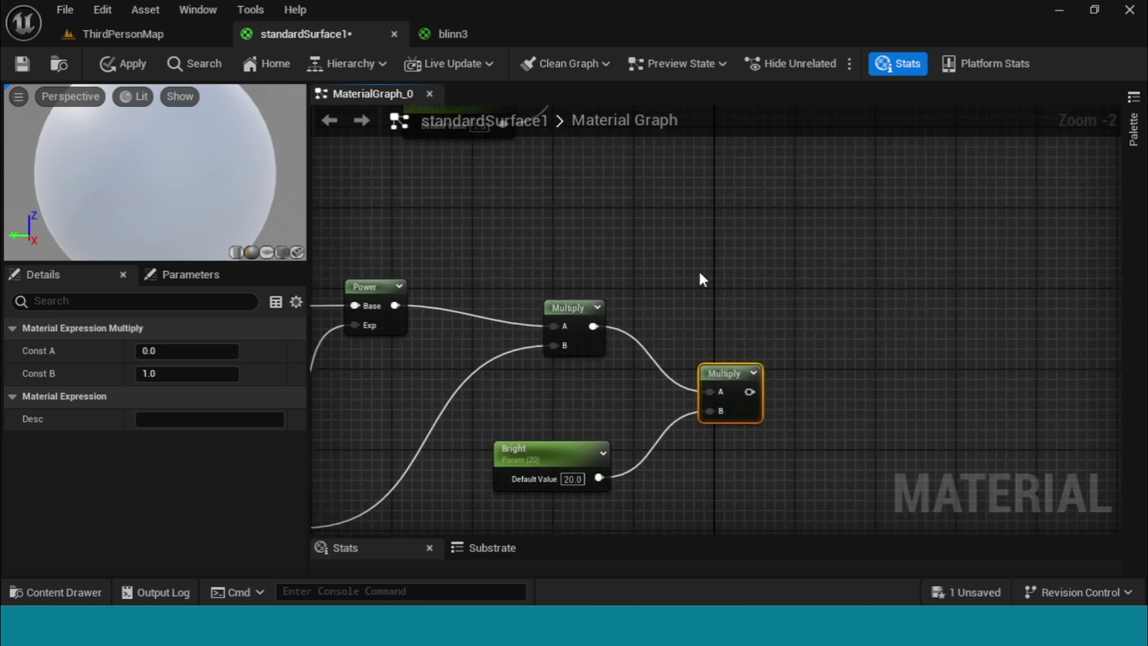
scroll(700, 277, down, 1)
right_drag(700, 277, 720, 431)
scroll(723, 384, down, 2)
right_drag(732, 361, 775, 357)
scroll(727, 352, up, 2)
scroll(729, 357, up, 1)
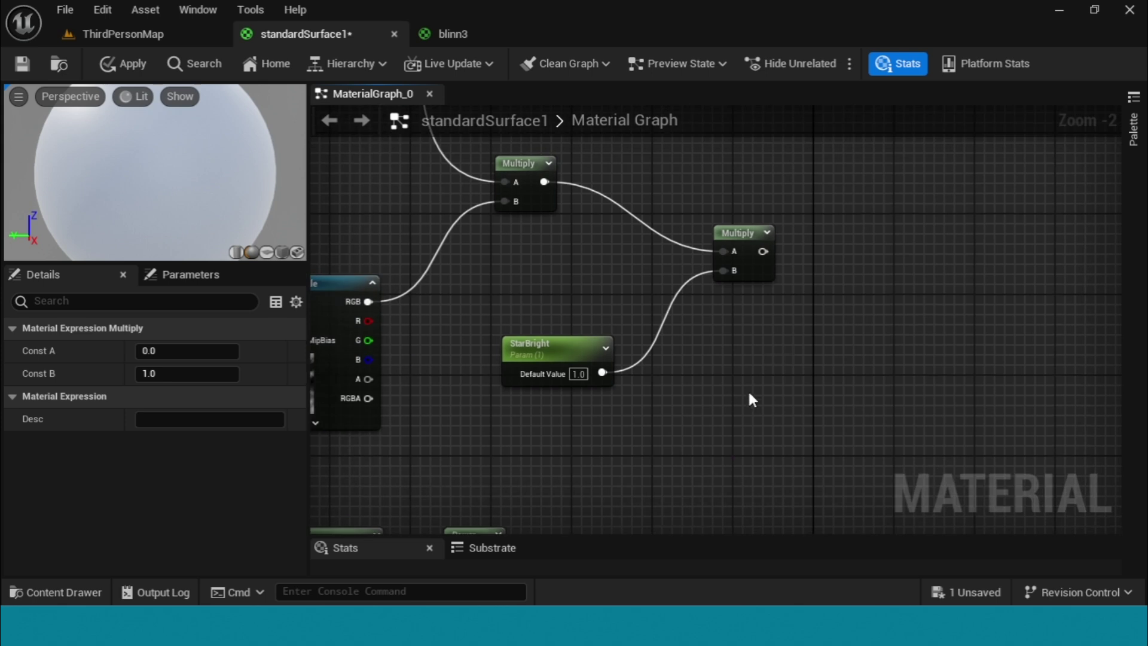
drag(546, 348, 525, 328)
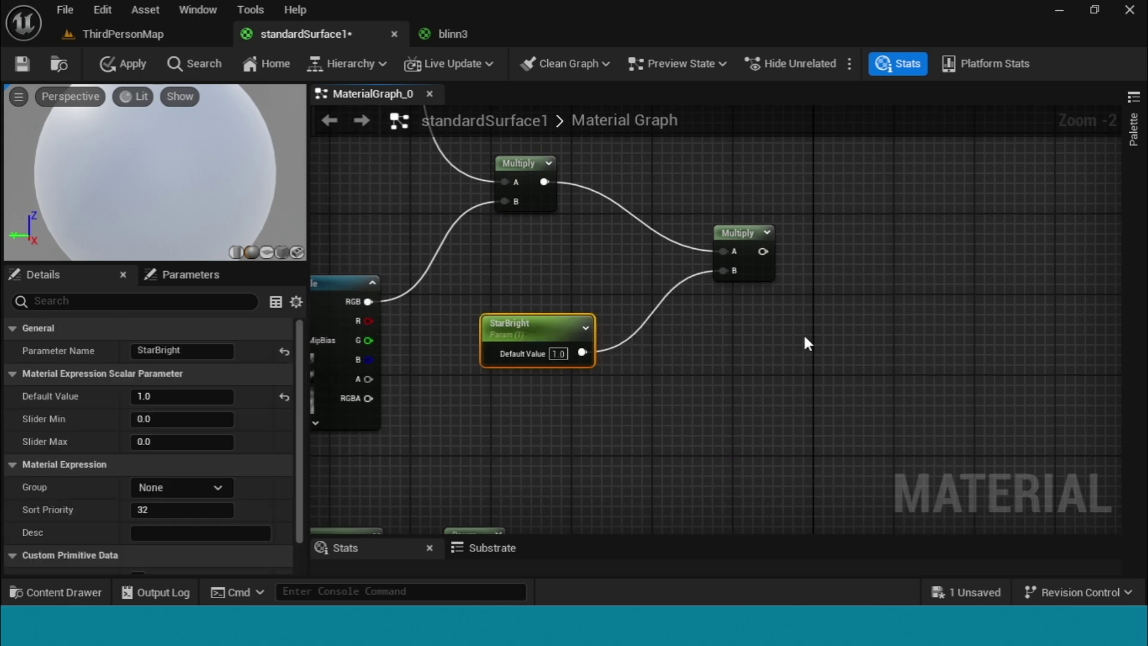
right_click(864, 254)
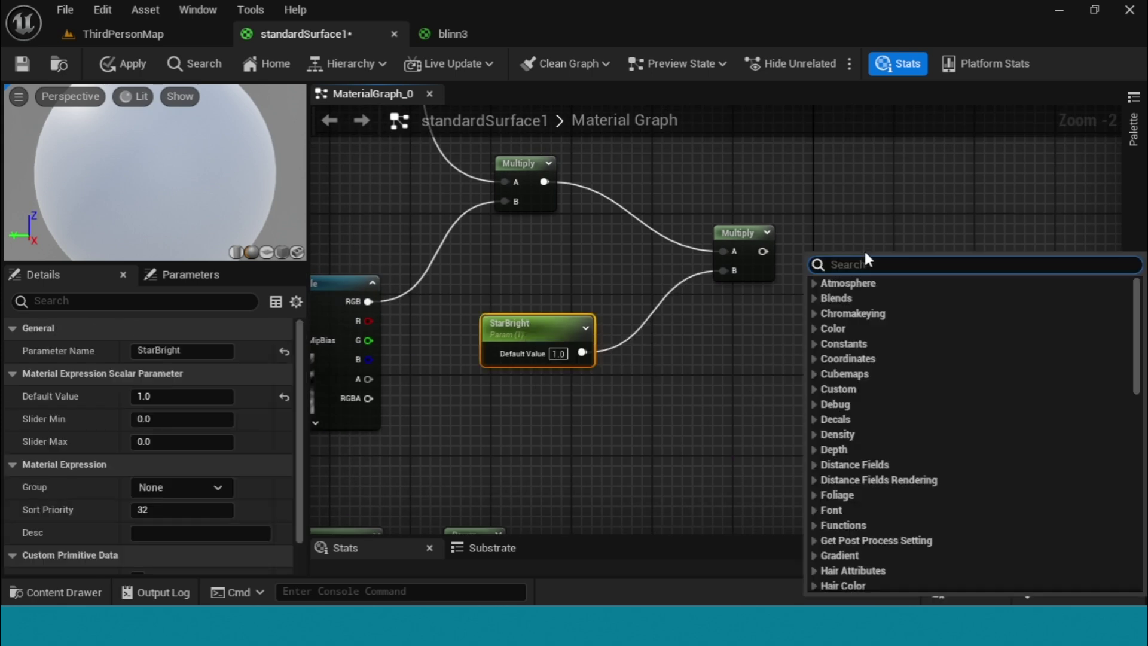
text(lerp)
key(Return)
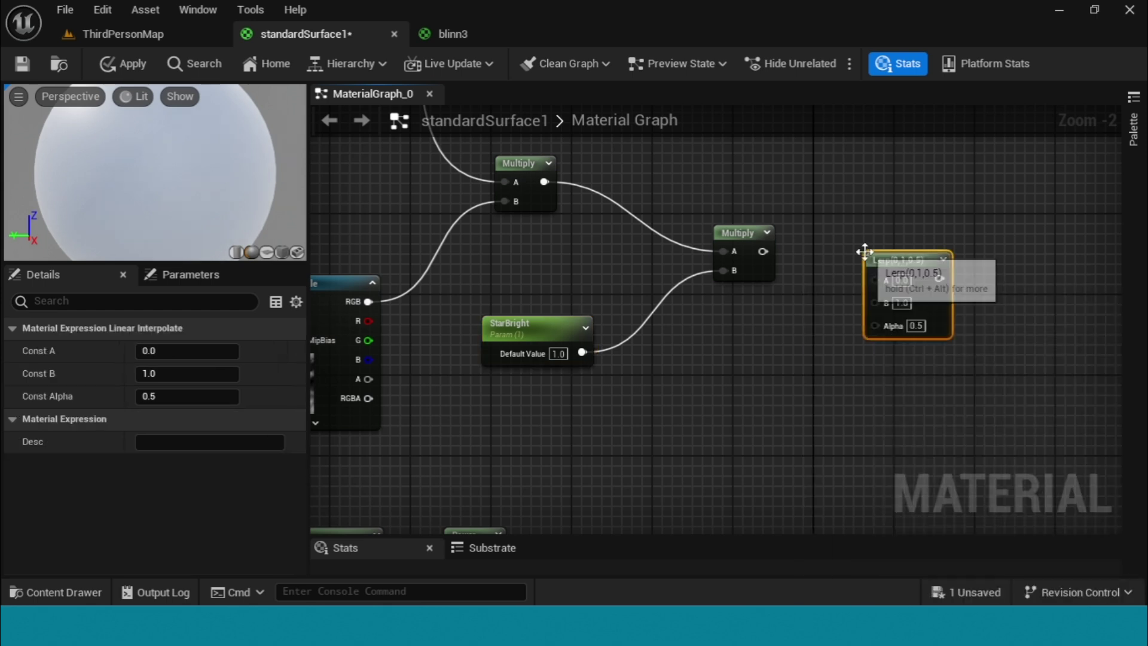
drag(763, 251, 875, 279)
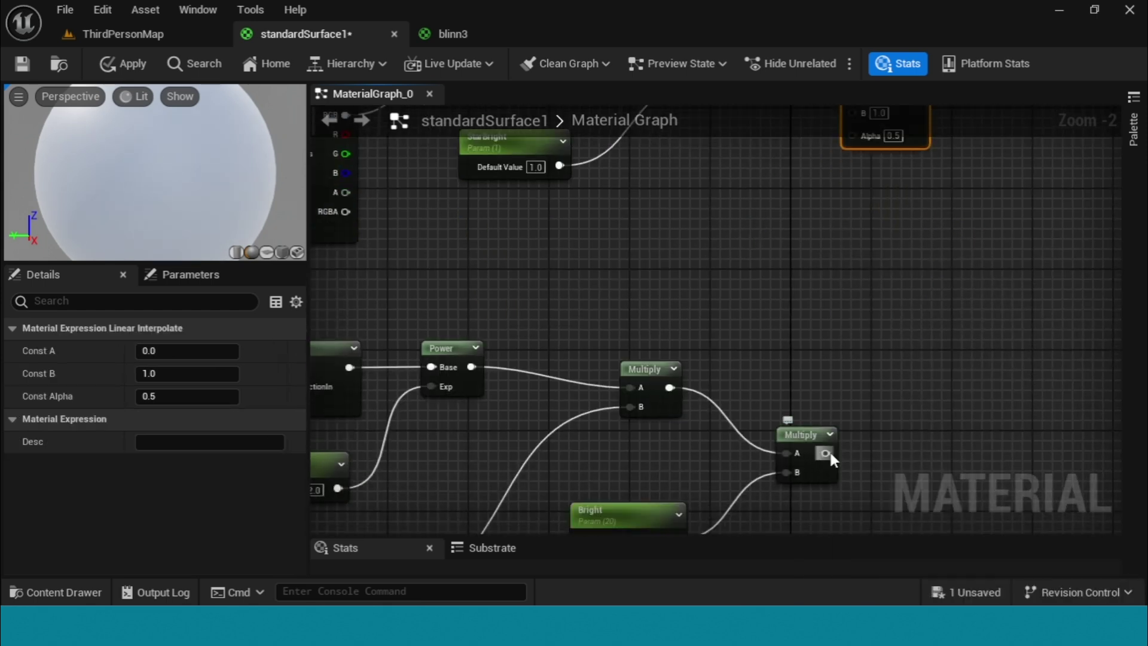
Step: Connect the final Multiply of the copied Fresnel group to Lerp's Alpha input and line Lerp up with the star Multiply
drag(826, 452, 919, 239)
right_drag(920, 239, 892, 404)
scroll(833, 464, down, 1)
drag(797, 480, 828, 194)
right_drag(876, 223, 817, 411)
drag(800, 328, 800, 305)
Step: Move the standardSurface1 result node farther away from the upper Multiply nodes to make room in the graph
right_drag(832, 490, 834, 230)
scroll(834, 386, down, 1)
right_drag(748, 438, 841, 471)
right_drag(942, 227, 732, 515)
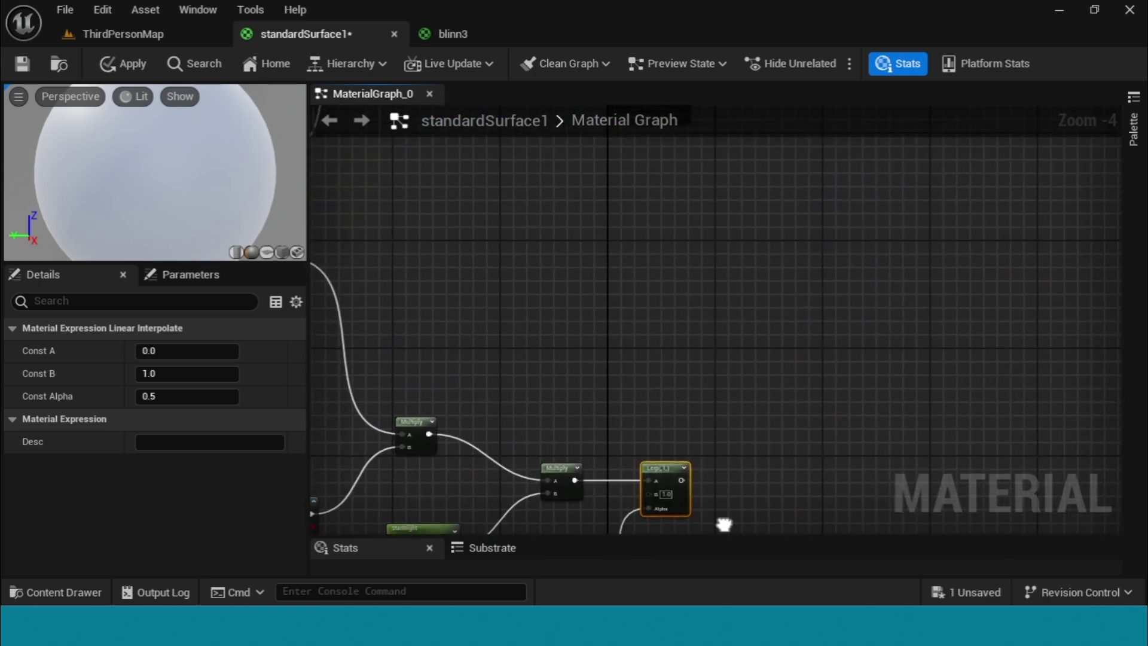
scroll(738, 454, down, 2)
right_click(684, 358)
click(688, 372)
scroll(637, 392, up, 1)
right_drag(637, 392, 743, 476)
click(897, 214)
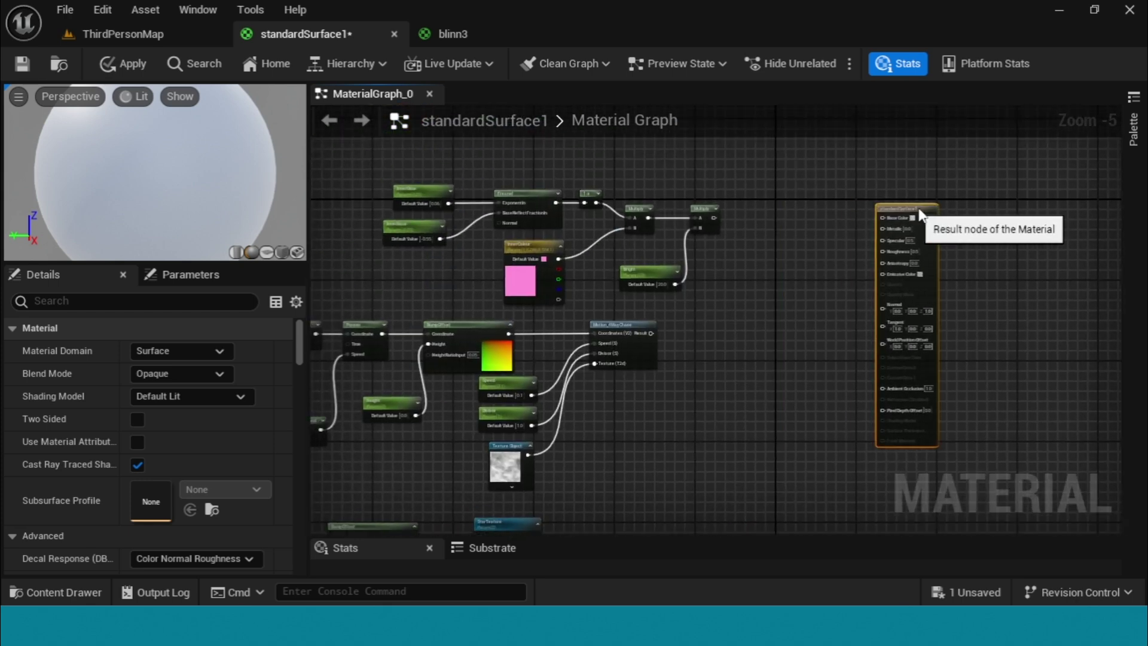
Step: Add a Max node in the space between the Bright parameter and the material result node
scroll(763, 274, up, 2)
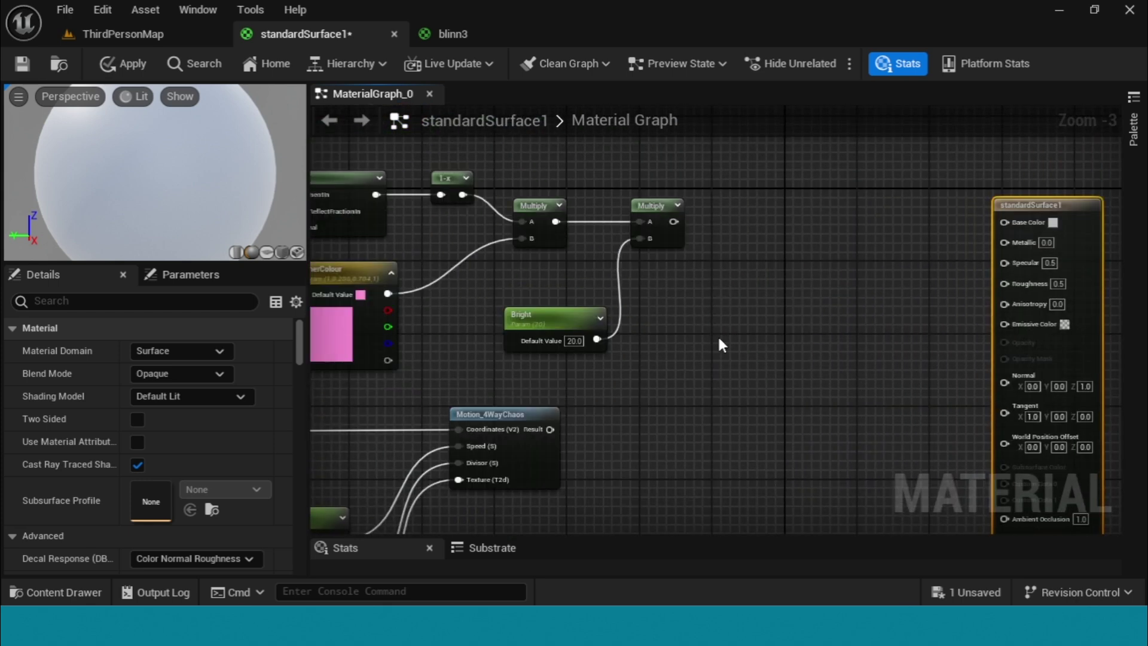
right_click(719, 340)
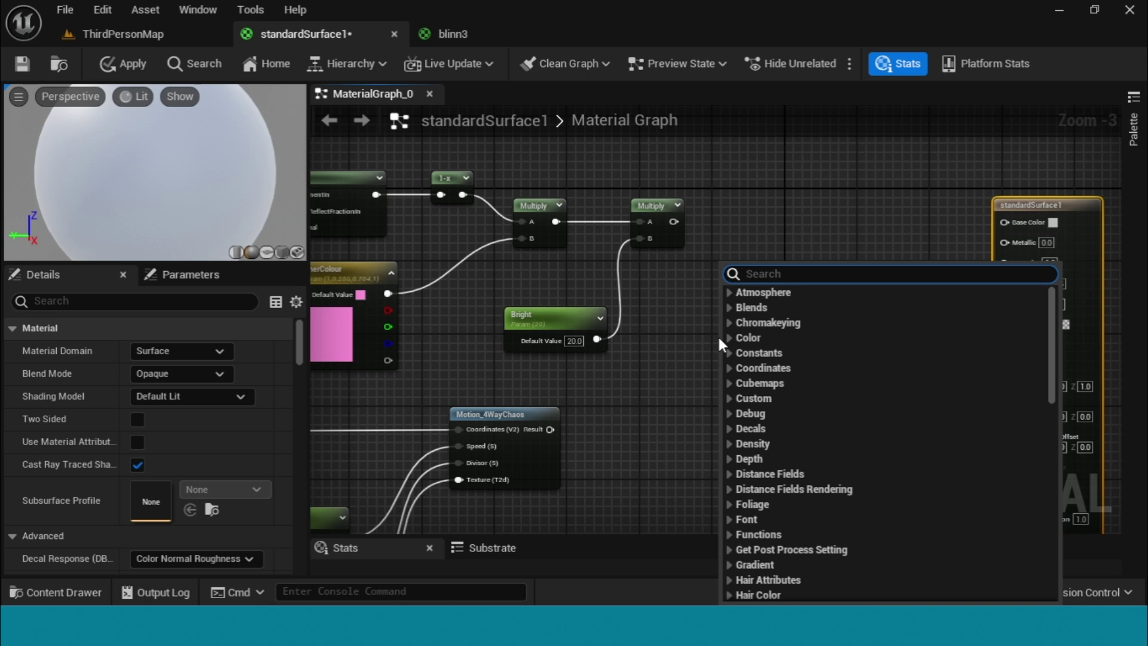
text(max)
click(765, 307)
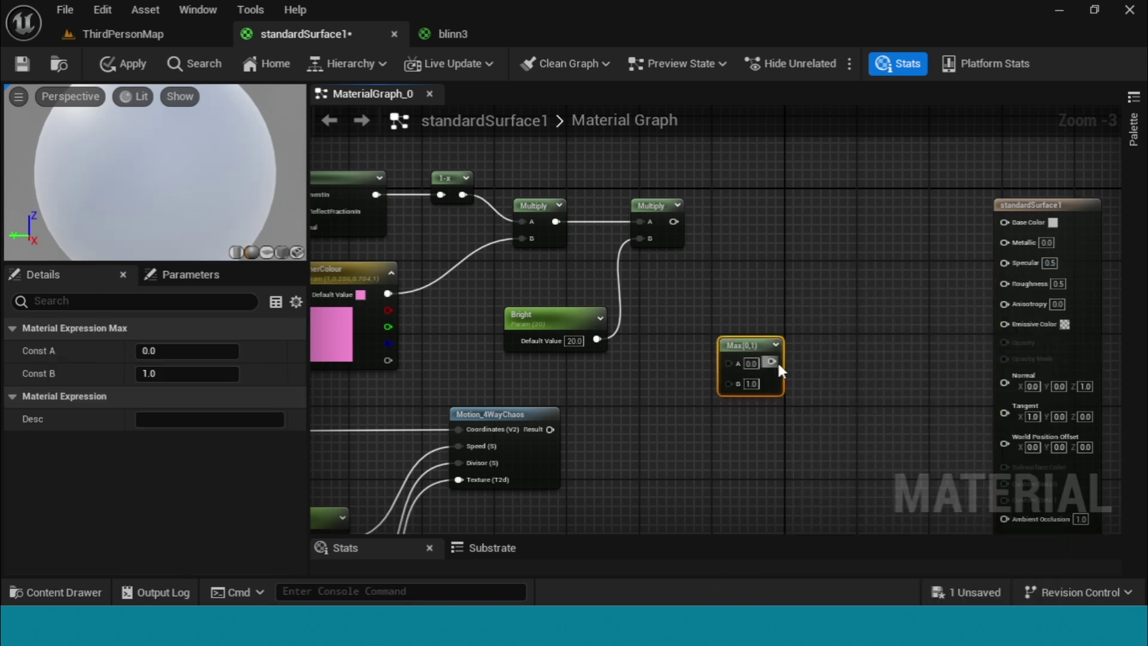
Step: Try feeding the upper Multiply into Max's A input and the Motion_4WayChaos result into B, and break both links
drag(770, 333, 797, 307)
drag(674, 222, 774, 321)
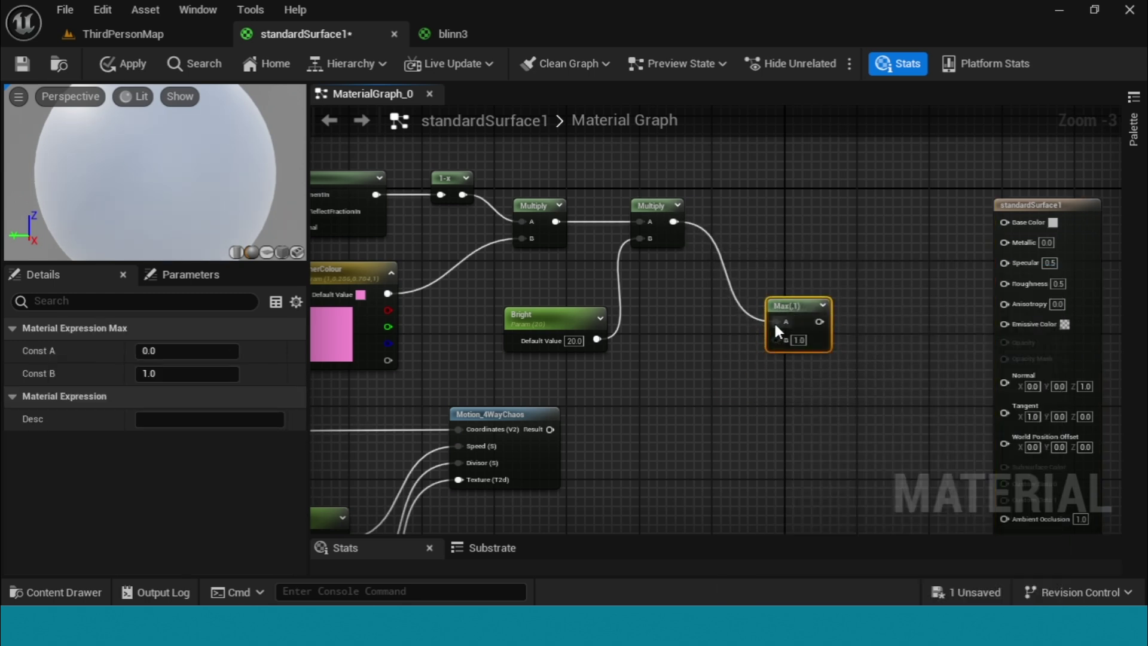
right_drag(751, 414, 763, 302)
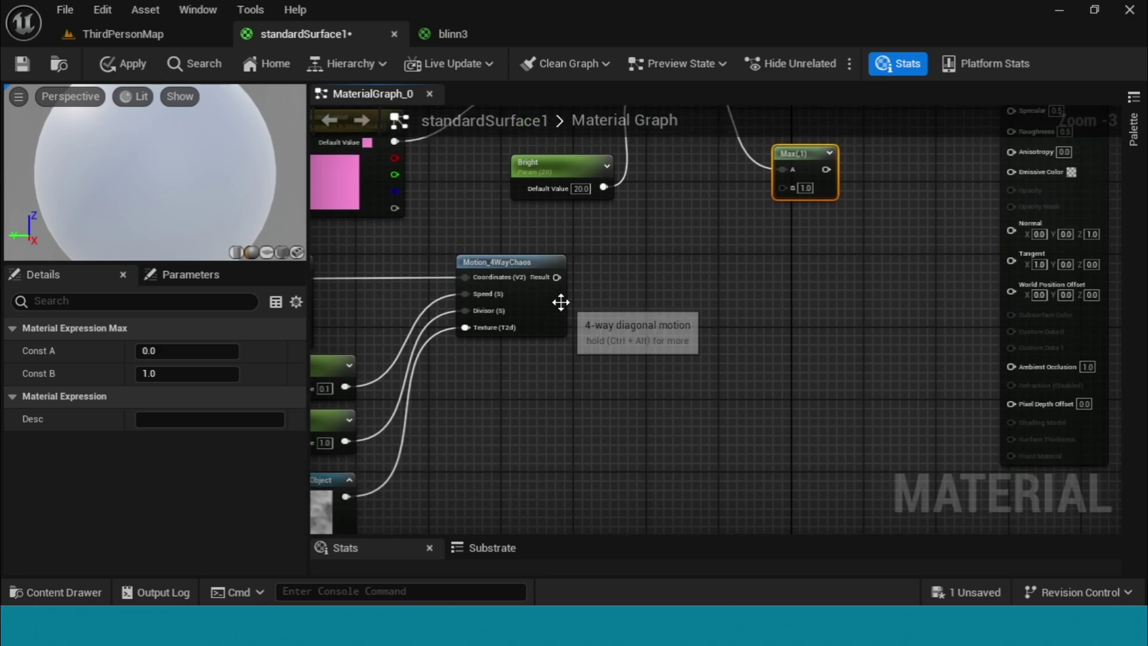
scroll(561, 301, down, 1)
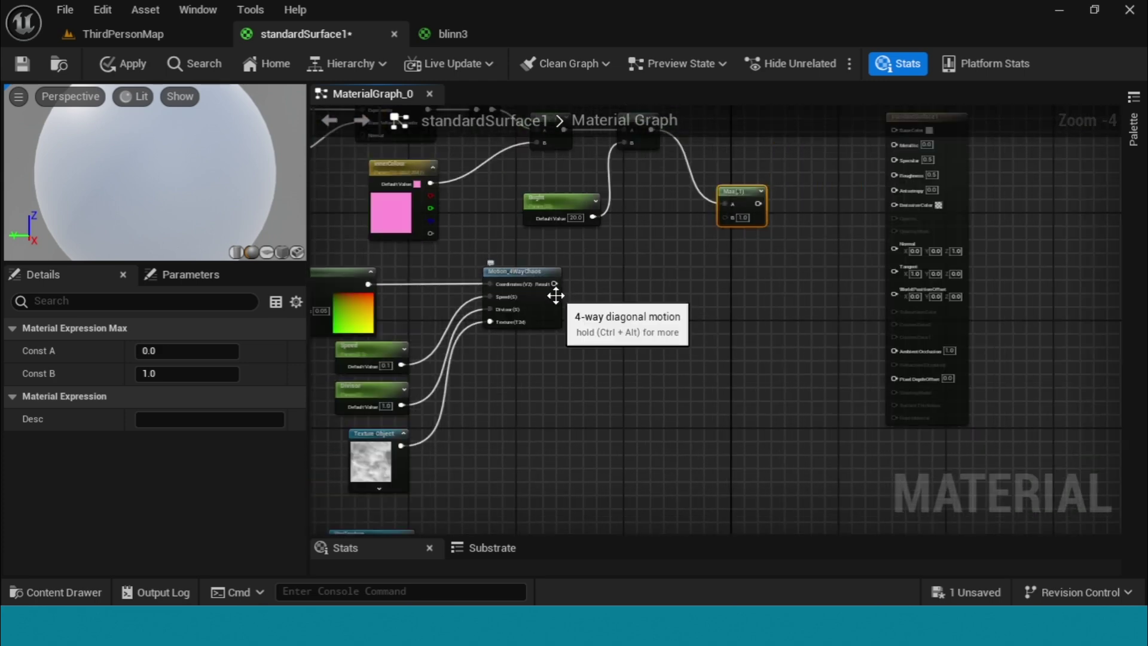
scroll(628, 323, up, 2)
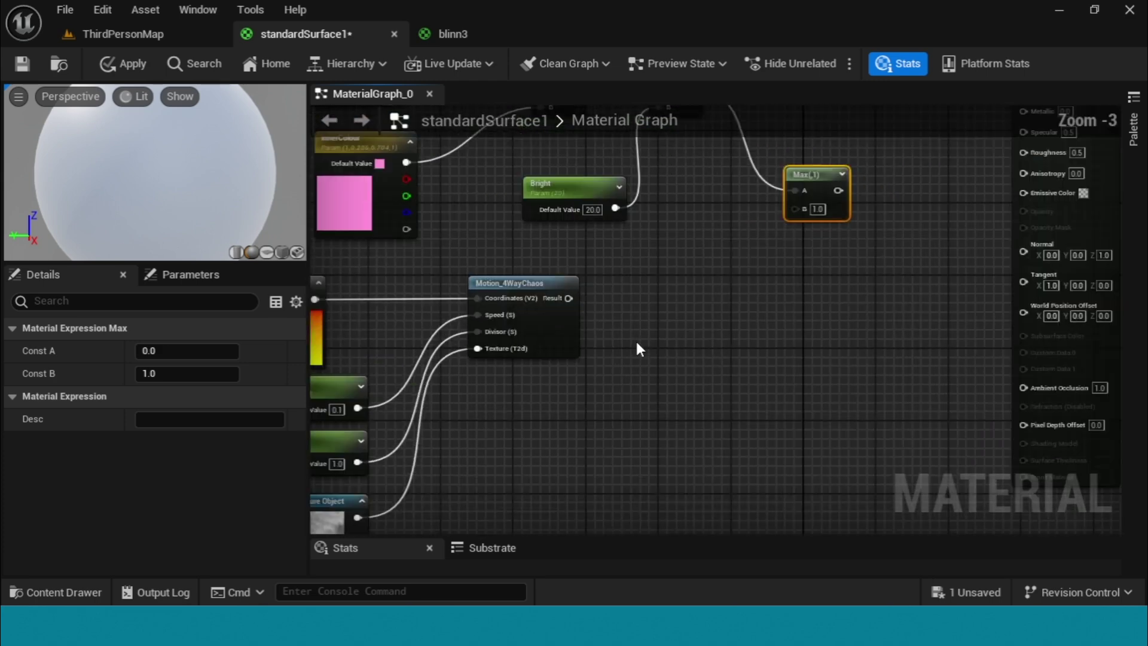
drag(560, 294, 810, 194)
scroll(811, 194, down, 2)
right_drag(775, 376, 687, 467)
scroll(774, 329, up, 3)
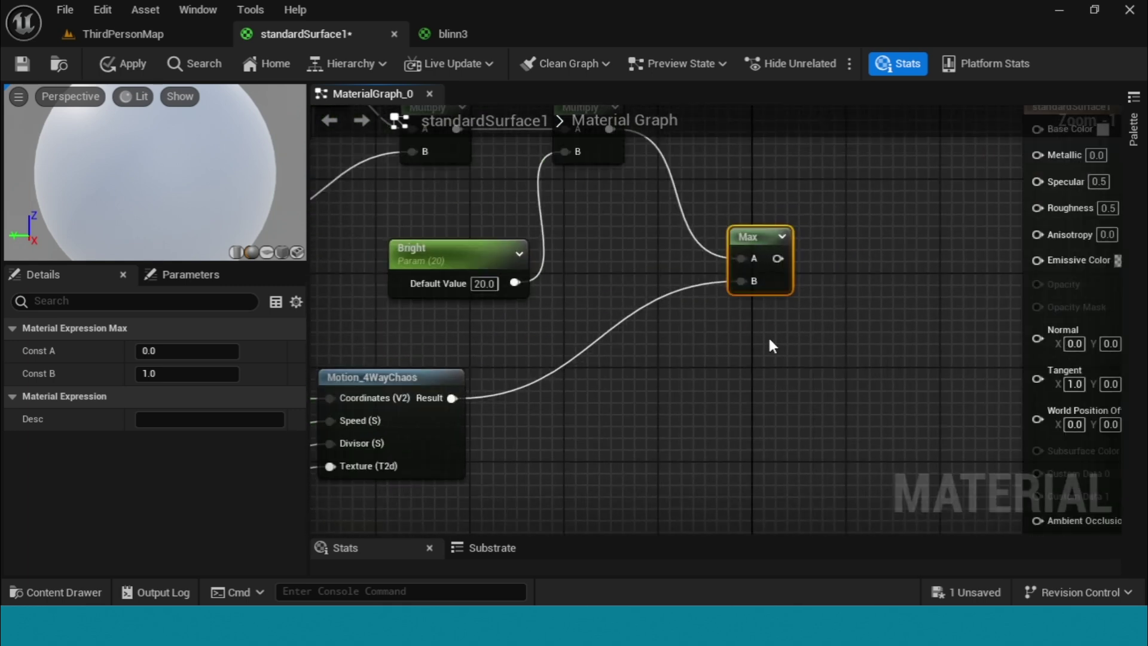
right_drag(771, 343, 715, 434)
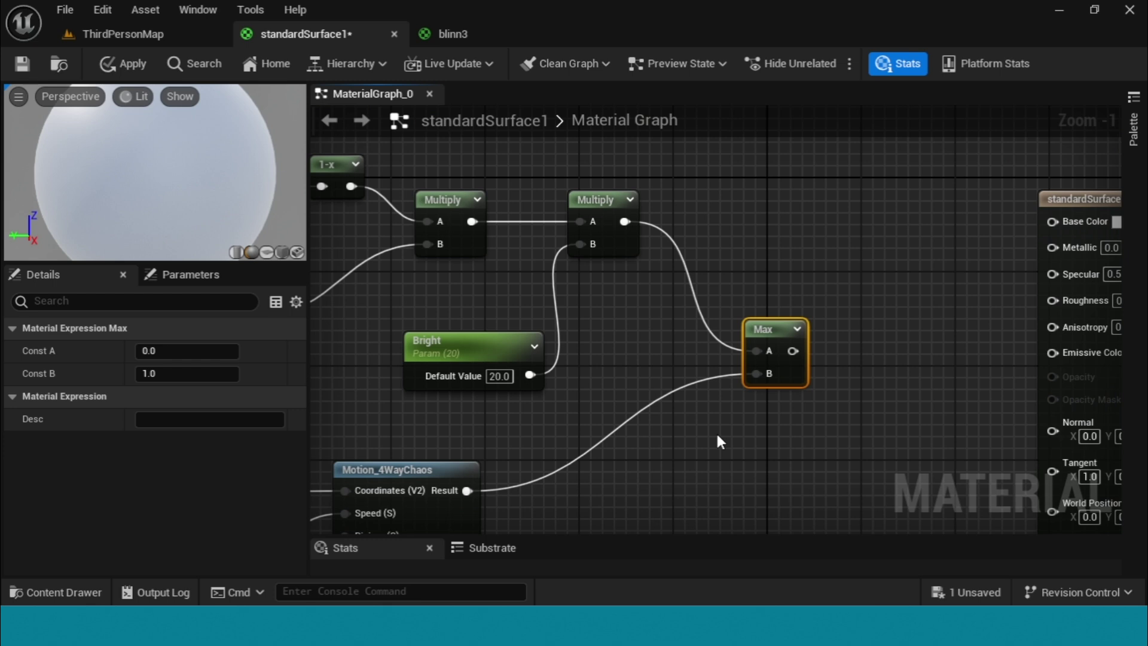
alt+click(640, 421)
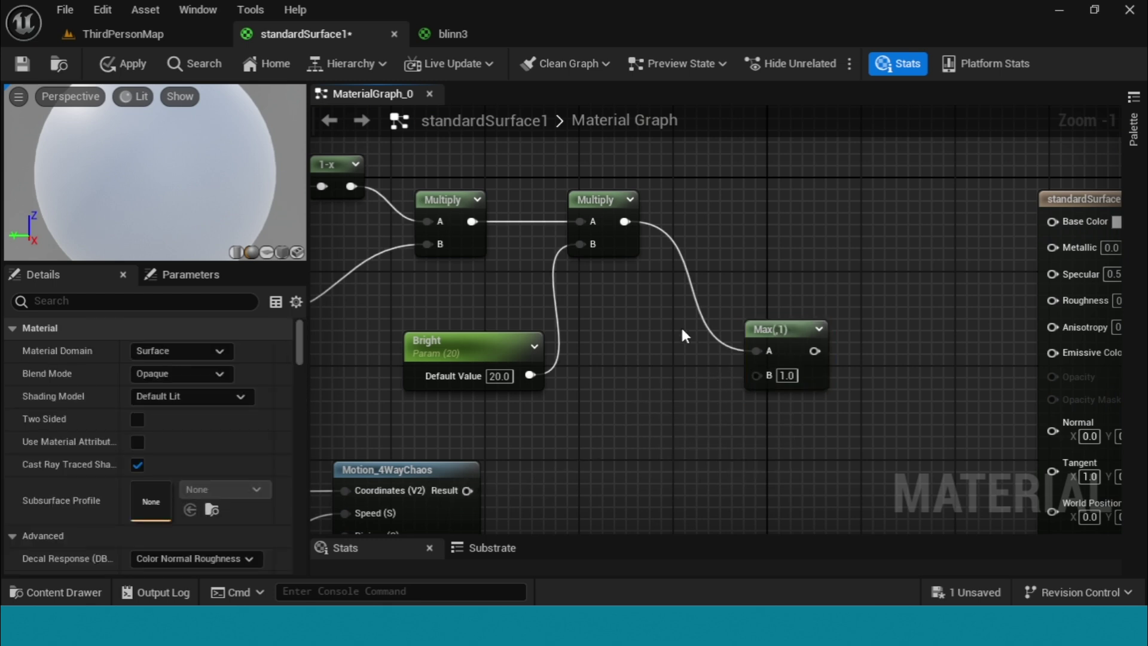
alt+click(697, 307)
Step: Connect the Motion_4WayChaos result to Max's A input, move Lerp closer to Max, and connect Lerp's output to Max's B input
drag(466, 490, 756, 352)
right_drag(738, 469, 729, 66)
scroll(725, 239, down, 4)
right_drag(691, 379, 478, 213)
scroll(478, 239, up, 3)
right_drag(579, 337, 507, 288)
scroll(507, 288, down, 4)
right_drag(560, 259, 589, 386)
drag(571, 487, 532, 267)
scroll(532, 267, up, 2)
right_drag(559, 312, 604, 458)
scroll(598, 442, up, 1)
drag(569, 388, 572, 215)
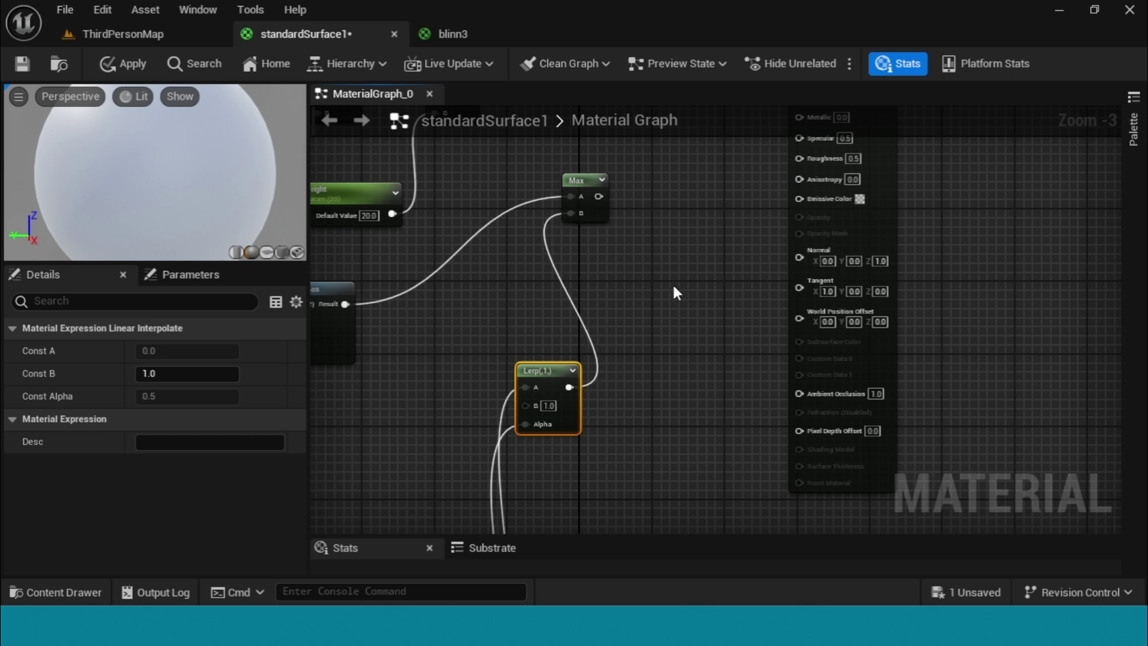
Step: Reposition Max, add a Multiply node beyond it, and feed the upper Multiply into its A input and Max into its B input
right_drag(670, 284, 777, 469)
drag(689, 378, 648, 437)
right_drag(721, 427, 747, 331)
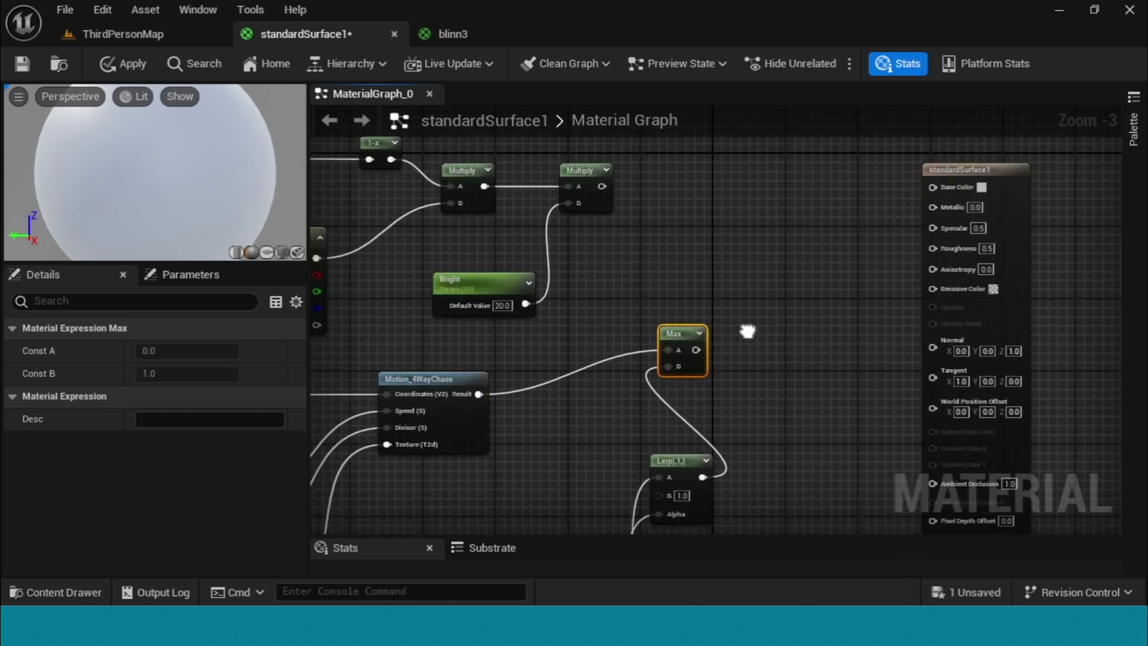
click(764, 243)
drag(696, 349, 773, 283)
drag(602, 186, 776, 262)
Step: Reposition the standardSurface1 result node and connect the new Multiply's output to its Emissive Color input
scroll(814, 372, up, 2)
right_drag(814, 372, 545, 443)
drag(770, 190, 853, 178)
drag(541, 302, 780, 324)
right_drag(571, 319, 594, 405)
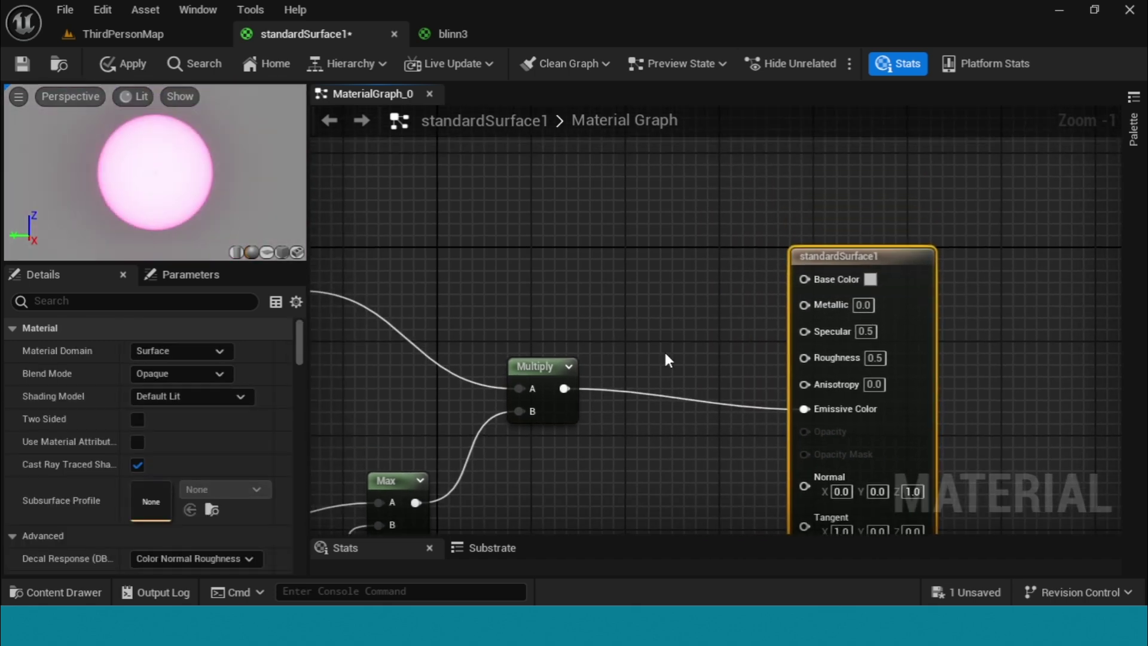
Step: Add a scalar parameter named Metalic beside the result node and connect it to the Metallic input
click(619, 255)
scroll(606, 365, up, 1)
text(Metalic)
key(Return)
drag(755, 287, 832, 292)
Step: Add a scalar parameter named Roughness below Metalic, connect it to the Roughness input, and save the material
click(645, 348)
text(Roughness)
key(Return)
drag(716, 353, 686, 333)
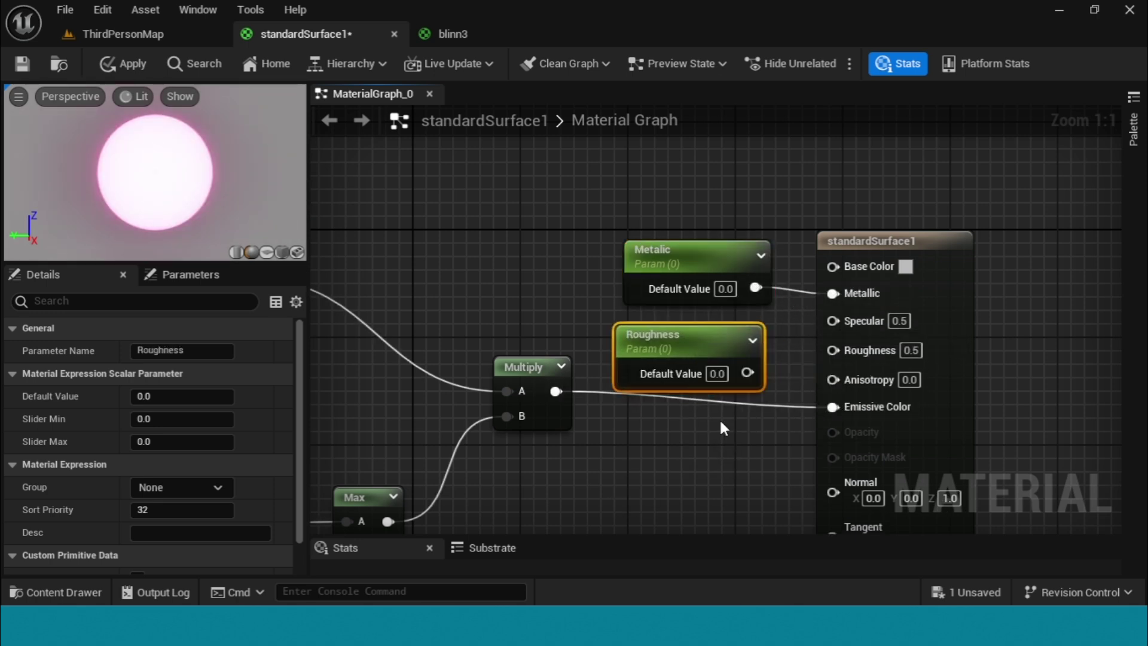
drag(747, 372, 832, 348)
click(22, 63)
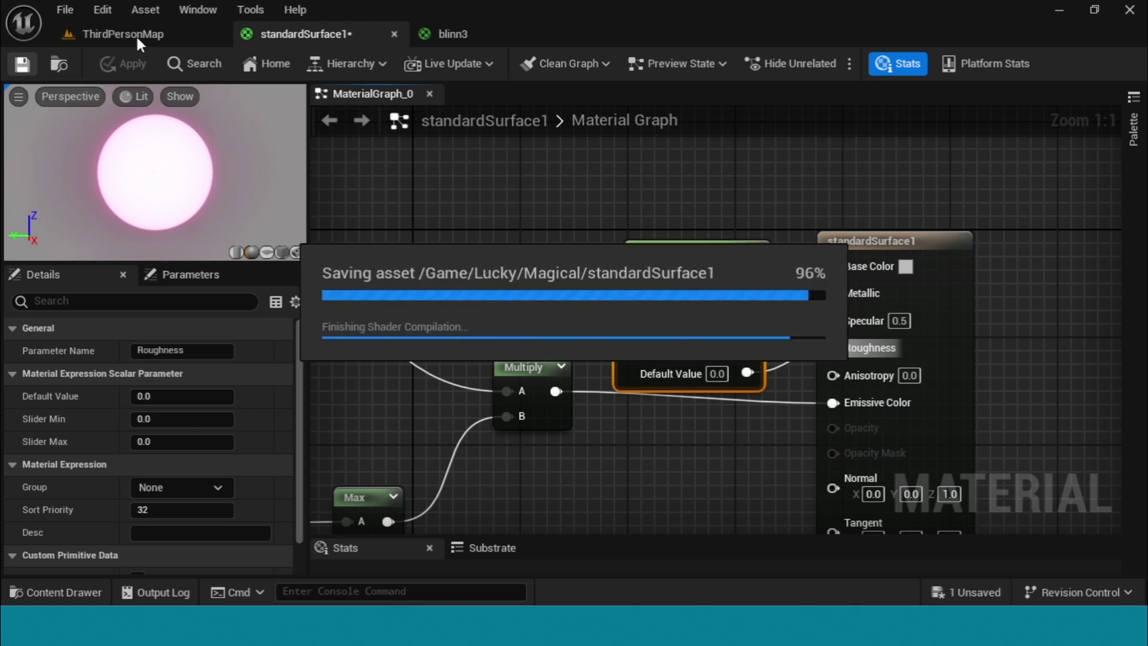
Step: From the ThirdPersonMap level, create a material instance of standardSurface1 named Posi in the Magical folder and select the BOtel_02 static mesh
click(125, 34)
key(ctrl+space)
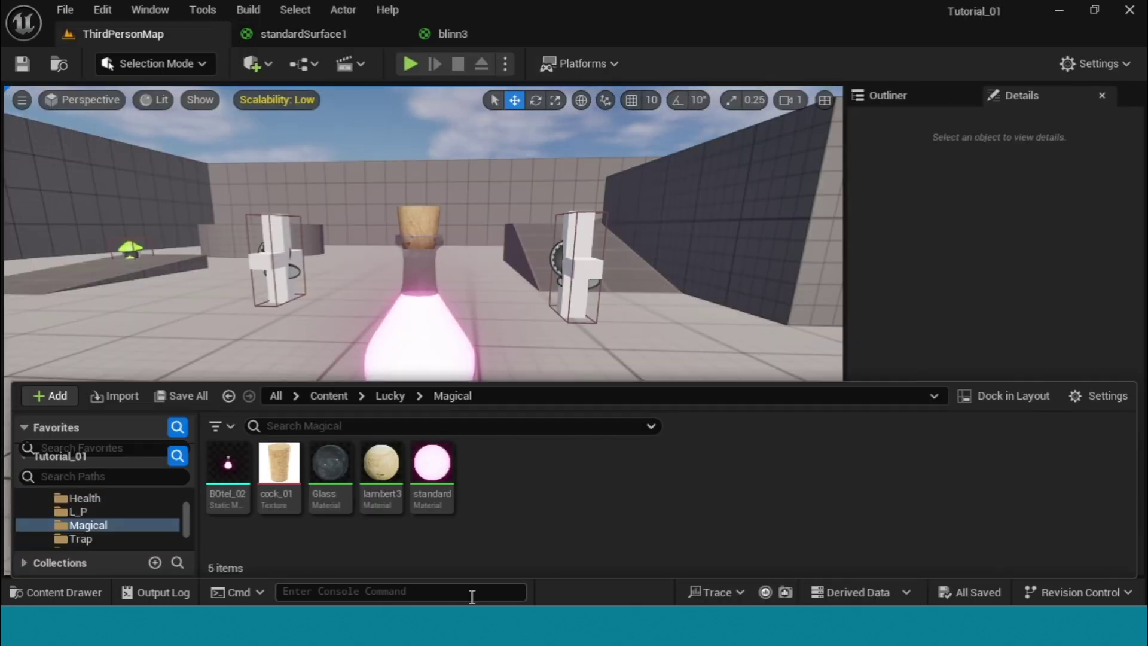
click(432, 467)
right_click(433, 468)
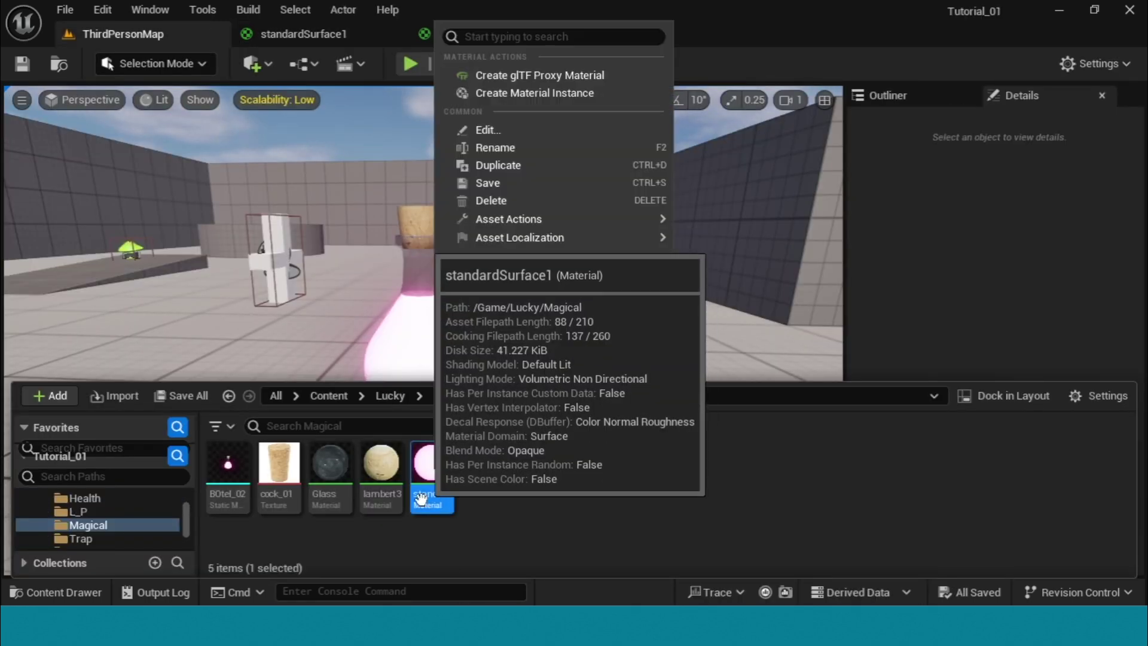
click(559, 93)
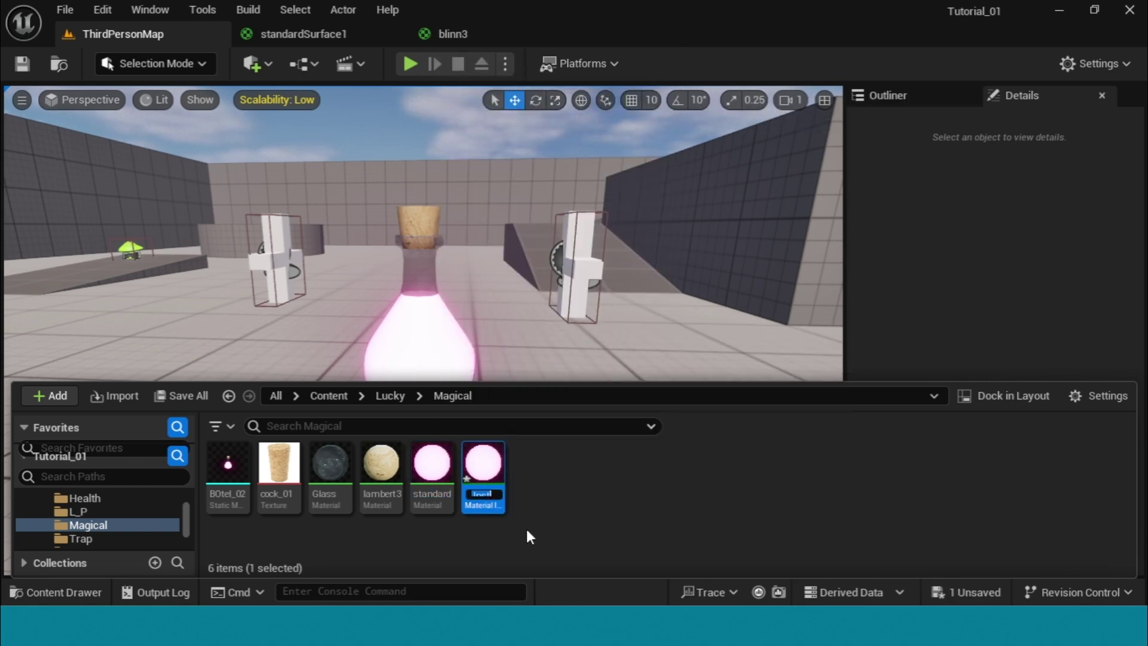
text(R)
key(BackSpace)
text(Dre)
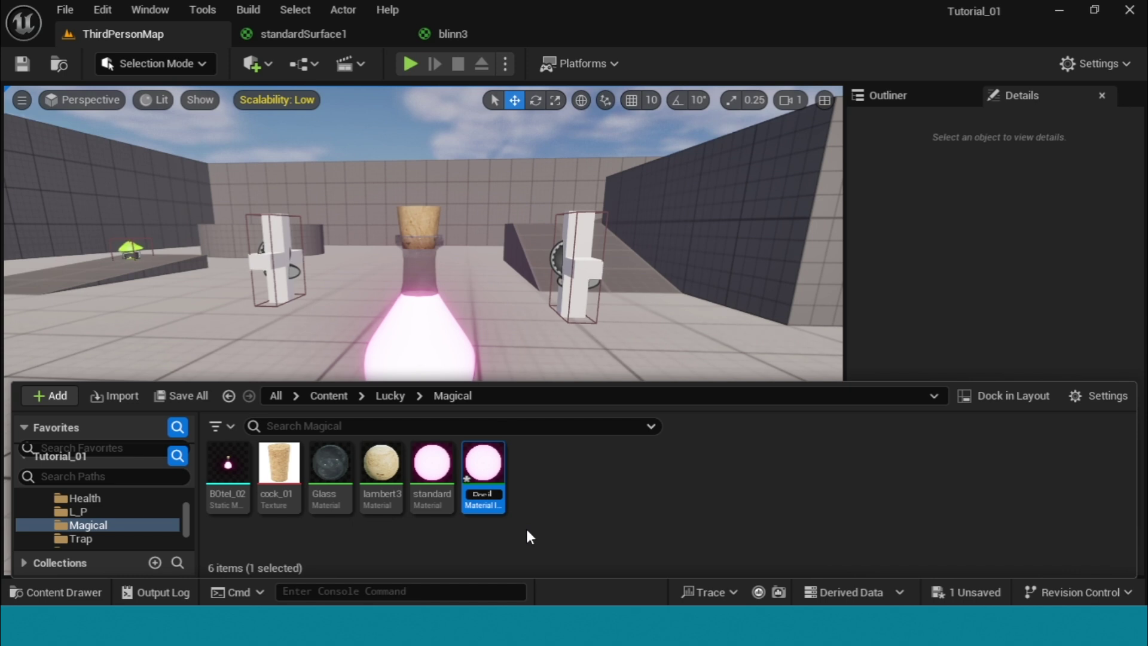
key(Return)
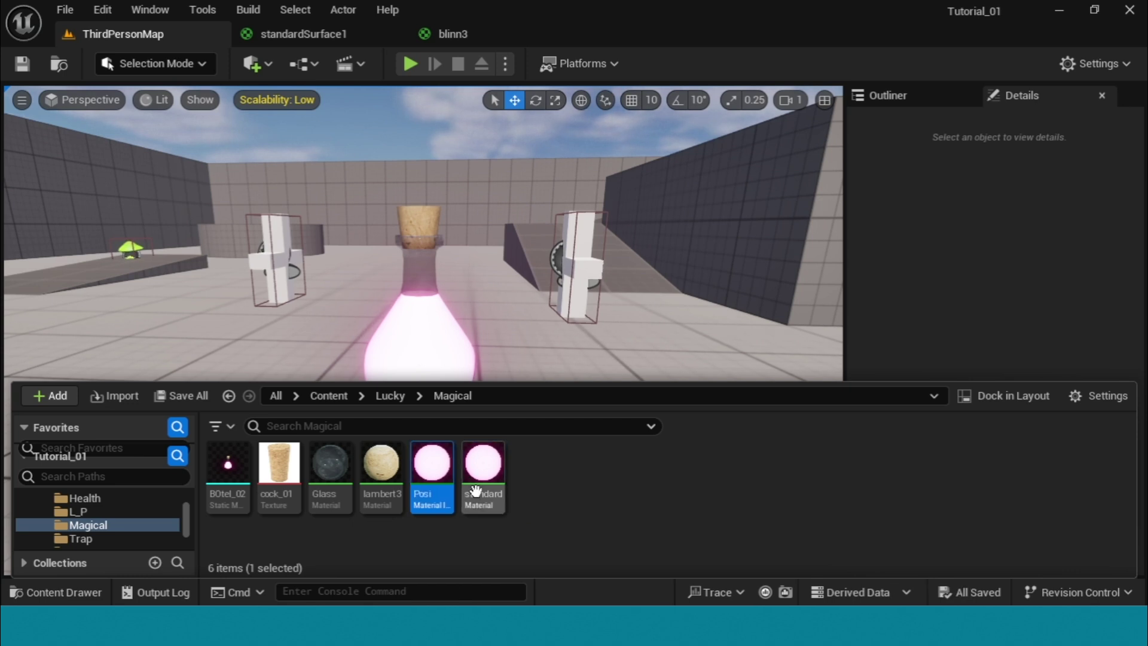
mouse_move(480, 476)
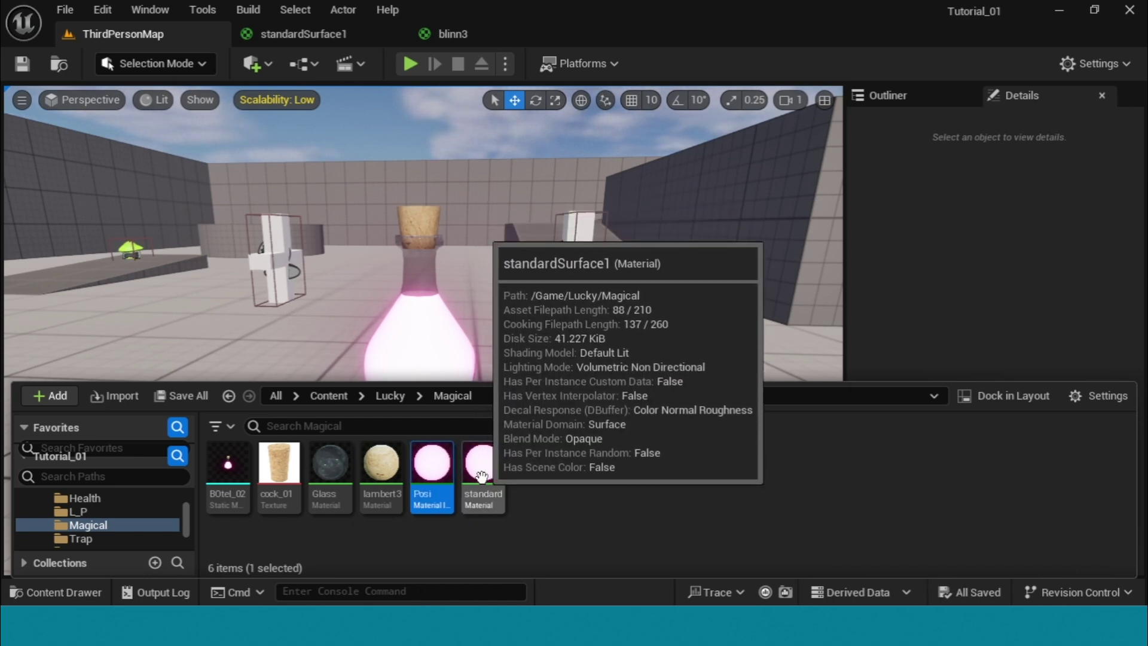
click(228, 473)
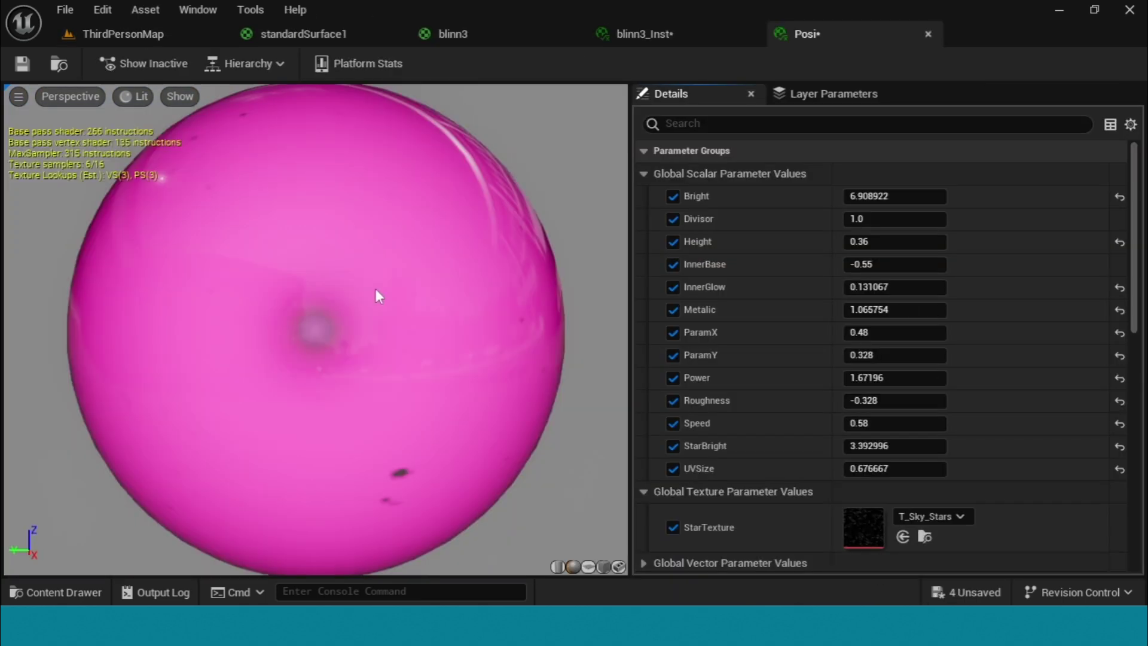
Step: In Posi, set Bright to about 6.12, Divisor 1.13, Height 0.576, InnerBase -0.438, InnerGlow 1.64, Metalic 1.56, StarBright 14.49 and UVSize 1.23
drag(873, 196, 885, 219)
drag(873, 287, 927, 287)
drag(873, 310, 914, 309)
drag(873, 446, 920, 468)
drag(873, 242, 891, 264)
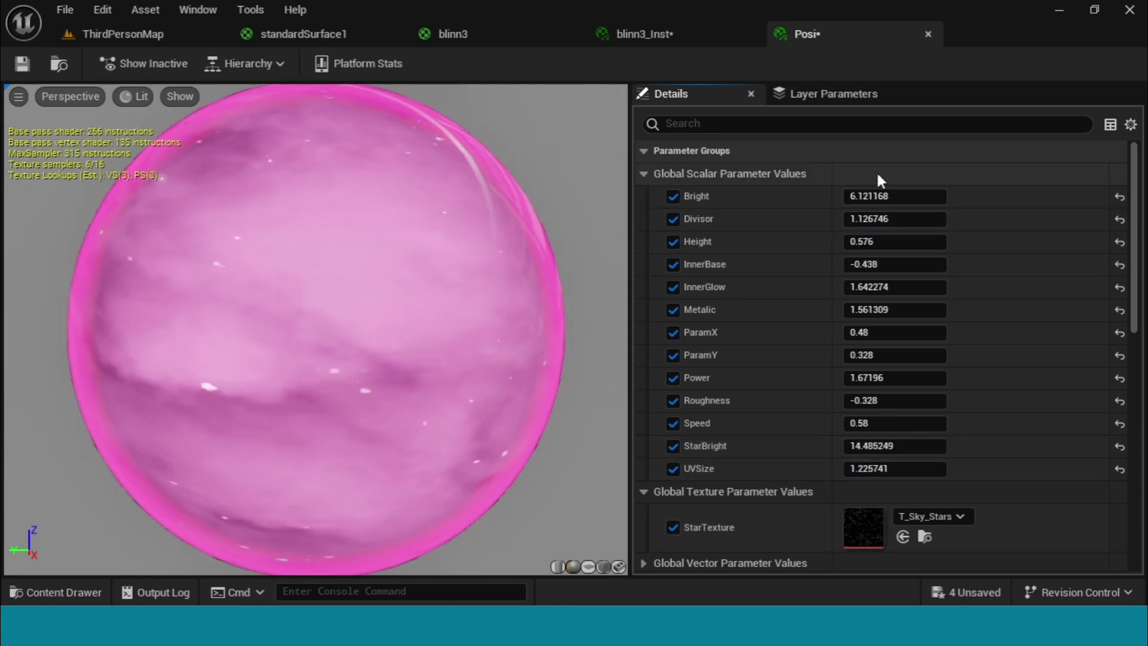
Step: Return to the ThirdPersonMap level and examine the potion bottle from several sides, both in the editor and in play mode
click(123, 34)
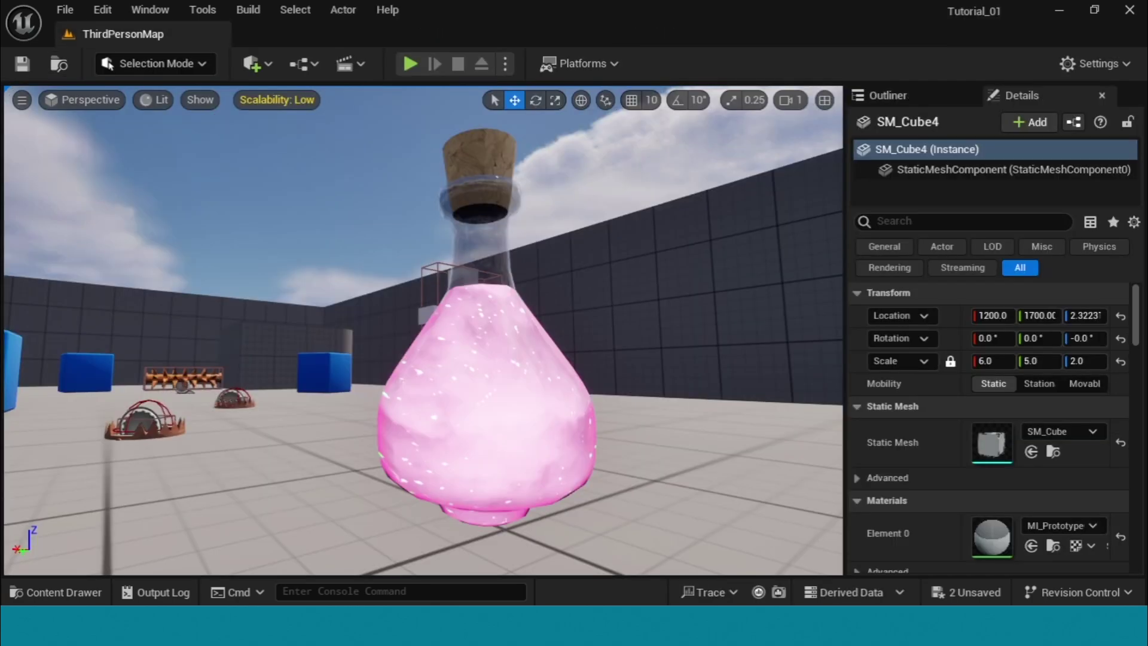
alt+drag(720, 451, 448, 452)
mouse_move(742, 515)
alt+mouse_down()
mouse_move(599, 506)
mouse_move(731, 512)
alt+mouse_up()
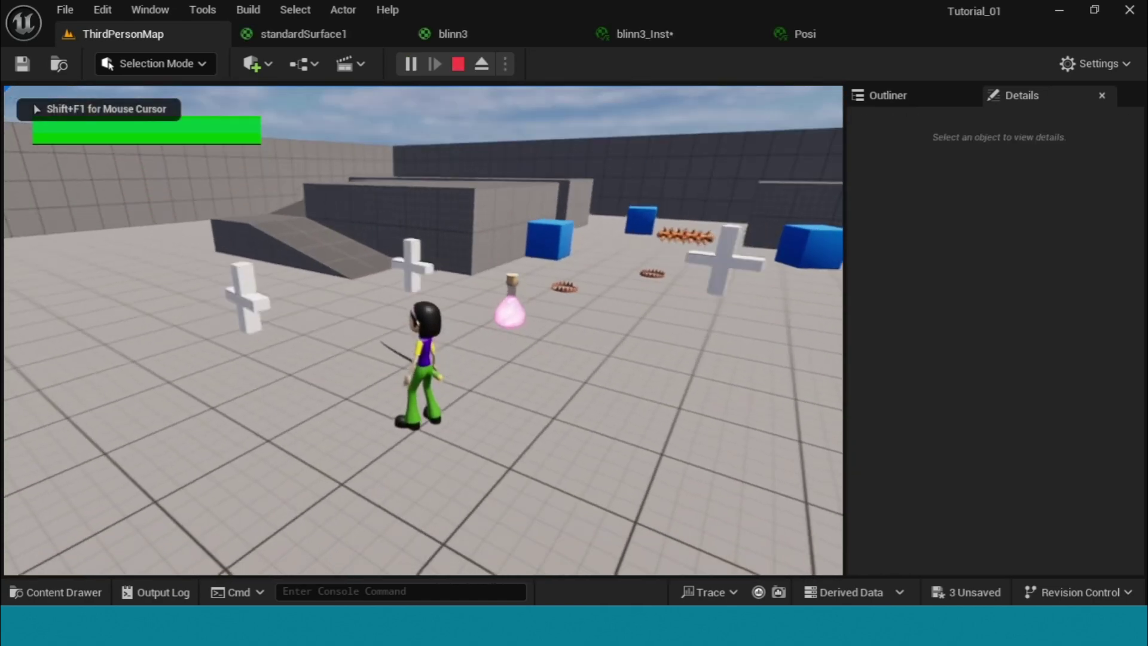
key(d)
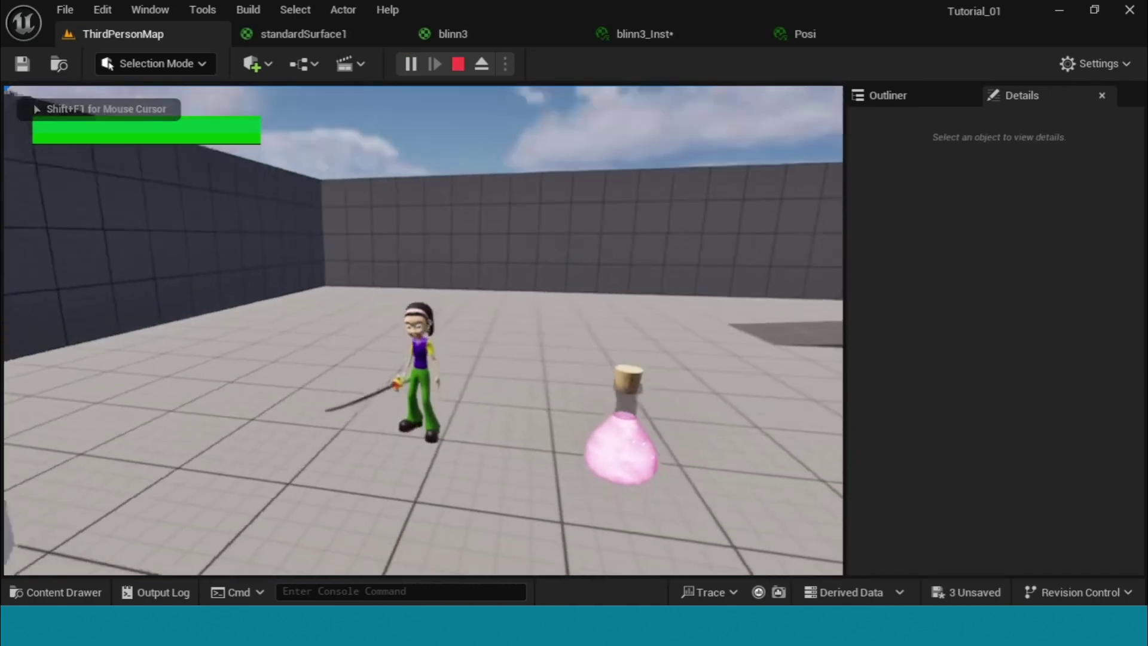